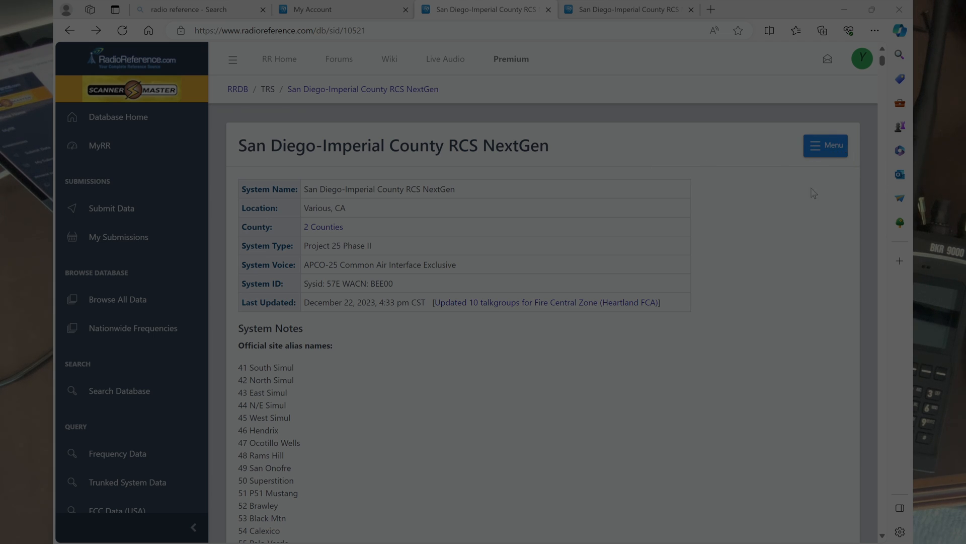
# Step: Browse the RadioReference database by US map to the San Diego County, California page
pyautogui.scroll(-1, 751, 293)
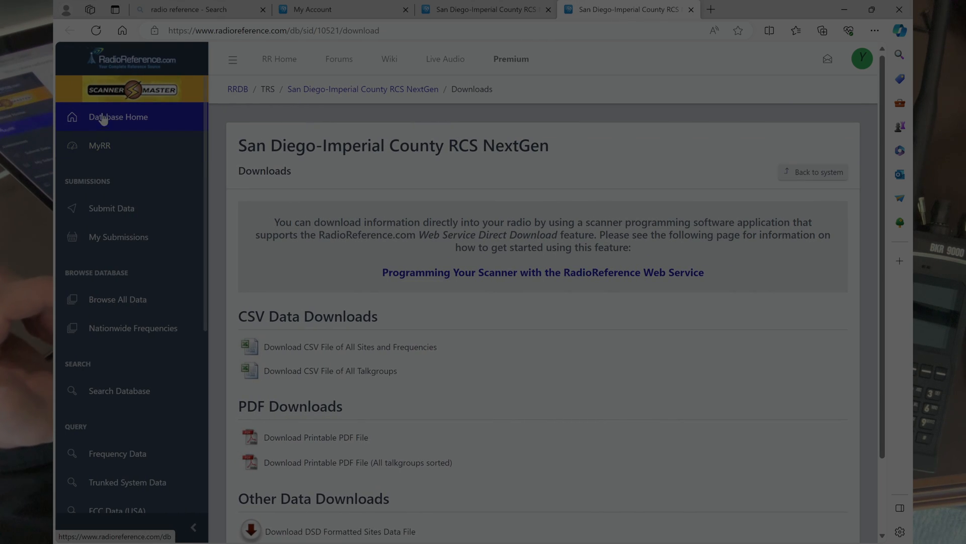
pyautogui.click(101, 119)
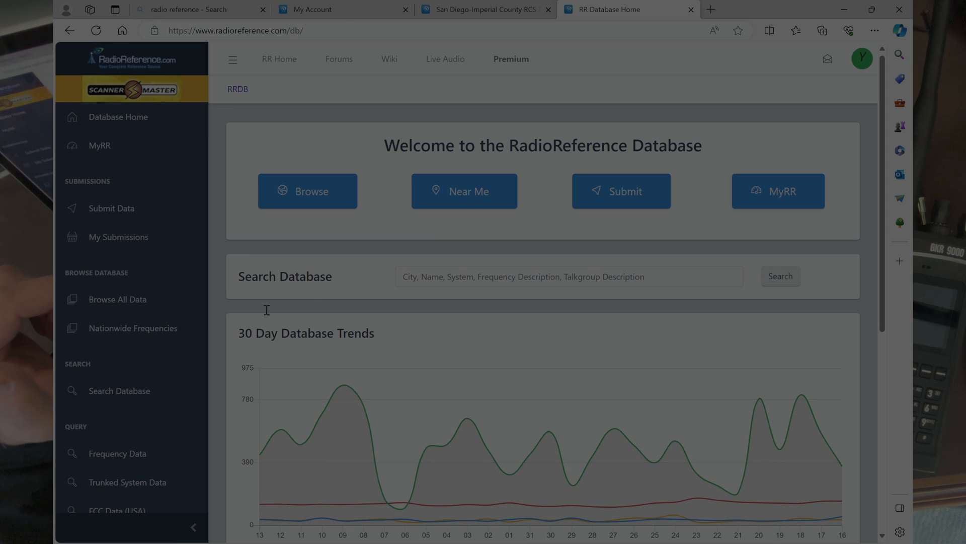
pyautogui.click(302, 192)
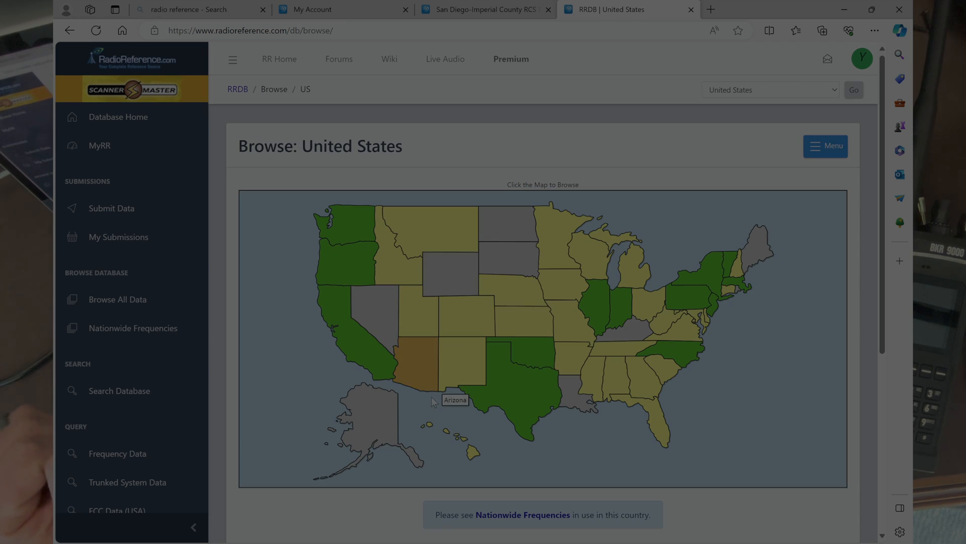
pyautogui.click(393, 360)
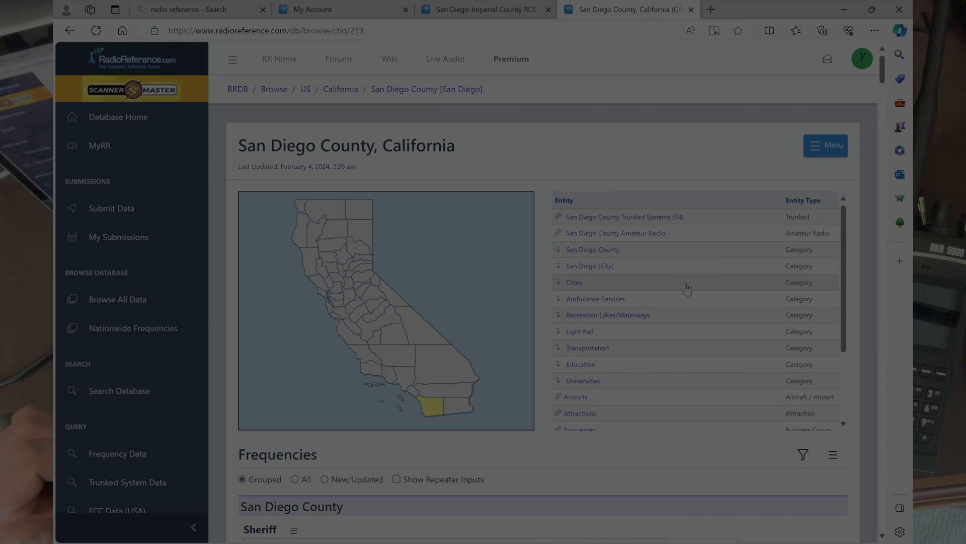
# Step: Open San Diego-Imperial County RCS NextGen from the county's trunked systems and go to its downloads page
pyautogui.click(637, 221)
pyautogui.scroll(-7, 380, 378)
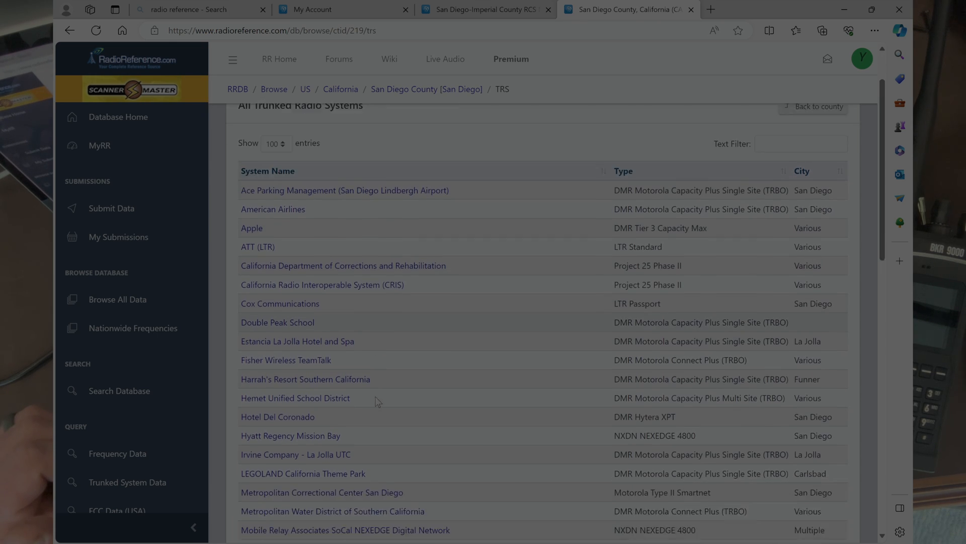
pyautogui.scroll(-2, 378, 402)
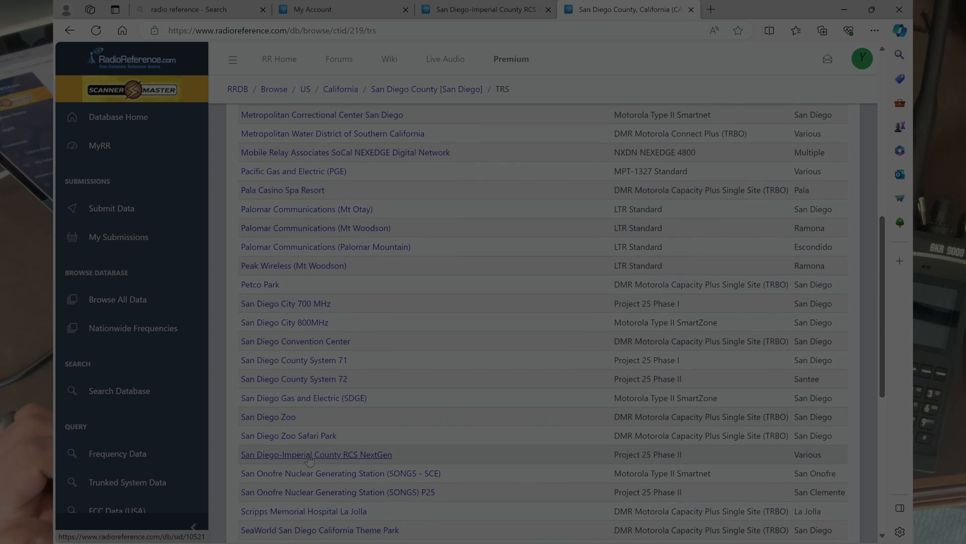
pyautogui.click(309, 455)
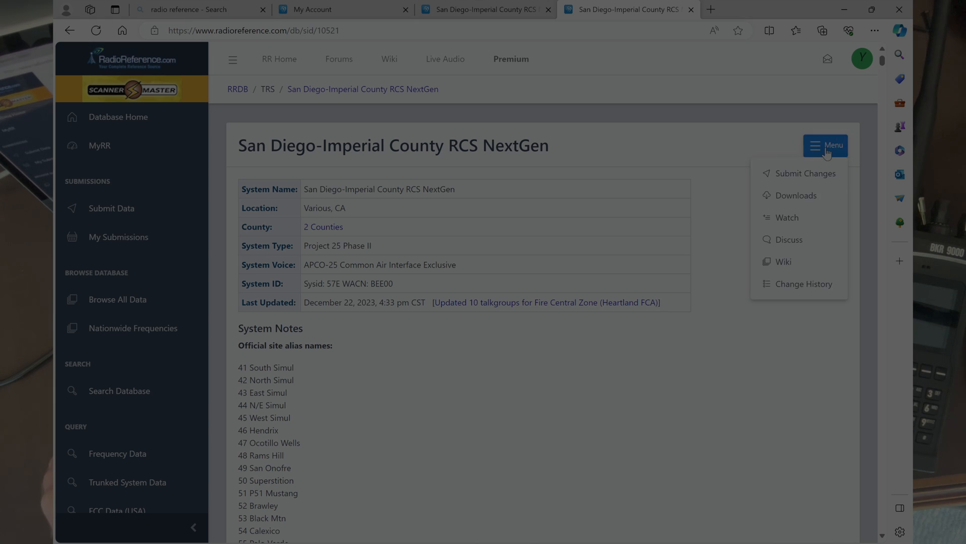
pyautogui.click(785, 200)
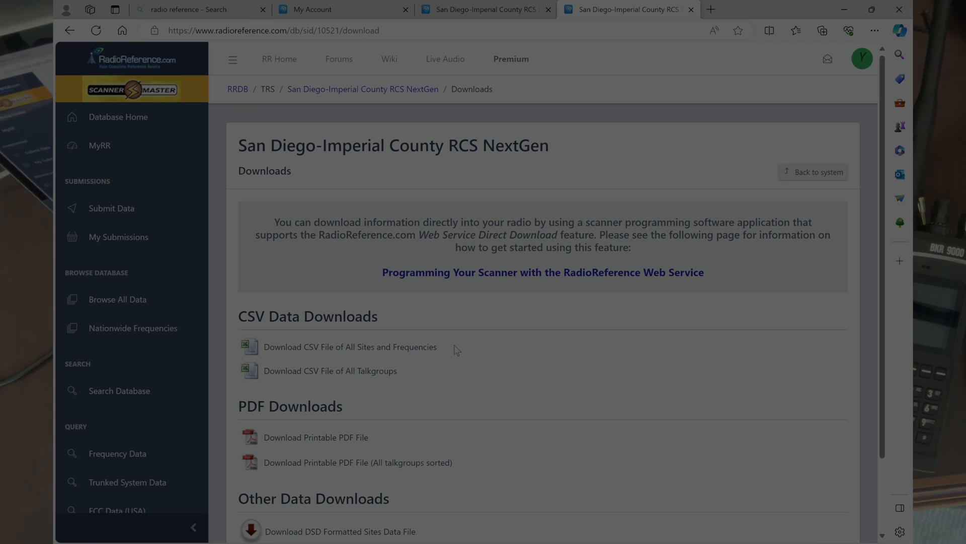
# Step: Switch to the trs_sites_10521 workbook in Excel and widen column M in the frequency table
pyautogui.moveTo(615, 543)
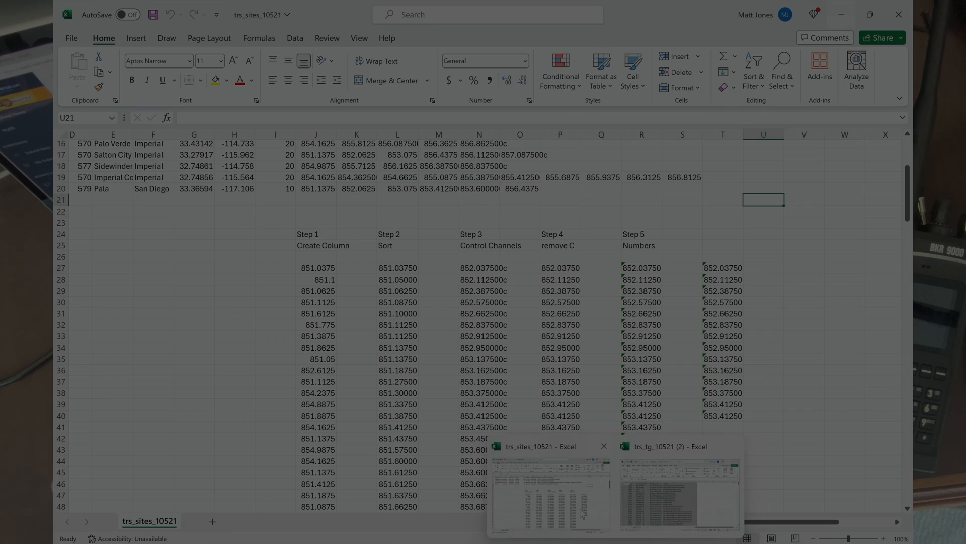
pyautogui.click(582, 518)
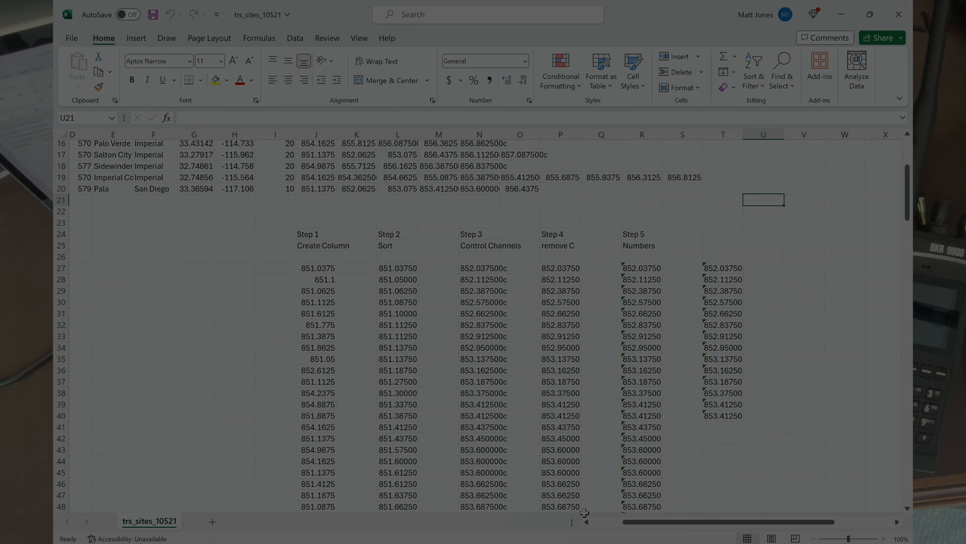
pyautogui.scroll(4, 584, 514)
pyautogui.scroll(-1, 584, 513)
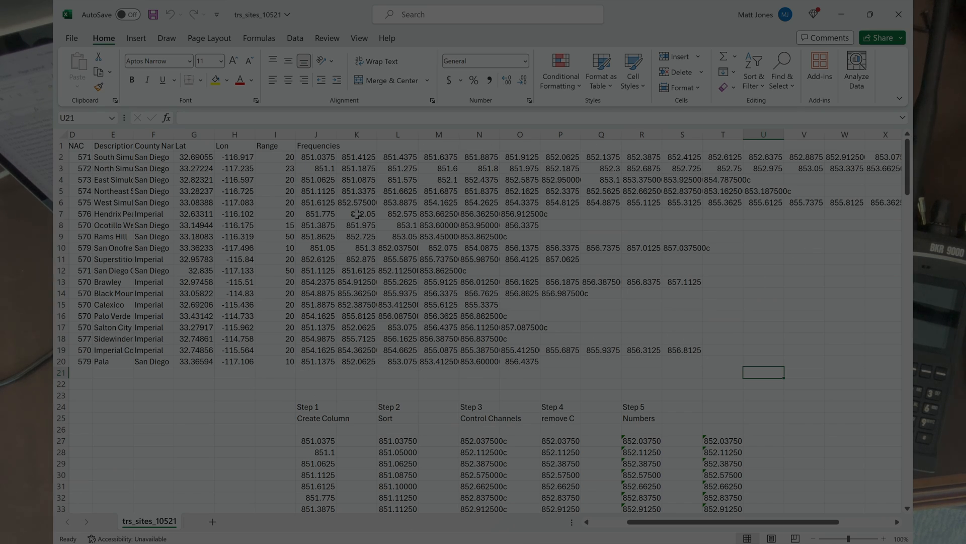
pyautogui.moveTo(457, 131); pyautogui.dragTo(512, 132)
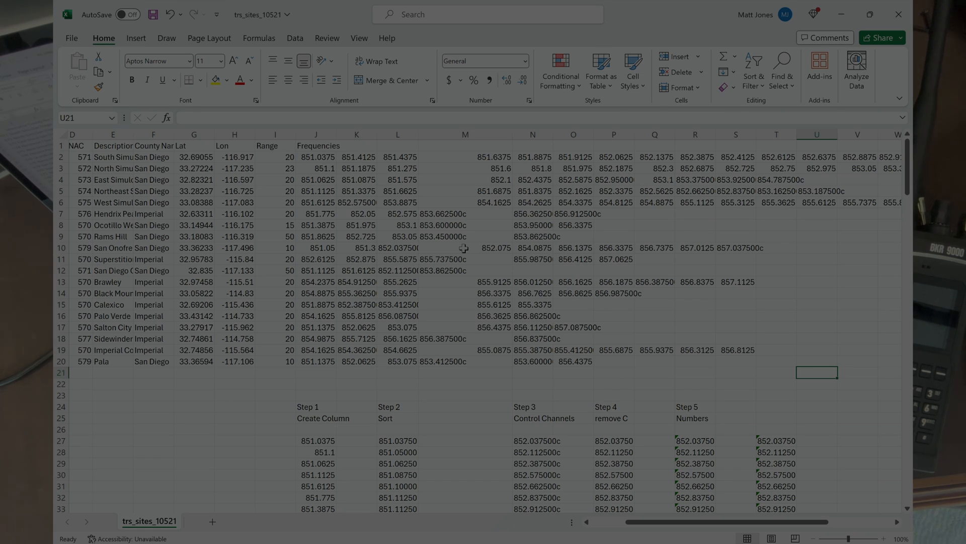
# Step: Examine the site frequency rows and how they are stacked in the Step 1 column and sorted in the Step 2 column
pyautogui.scroll(-3, 463, 247)
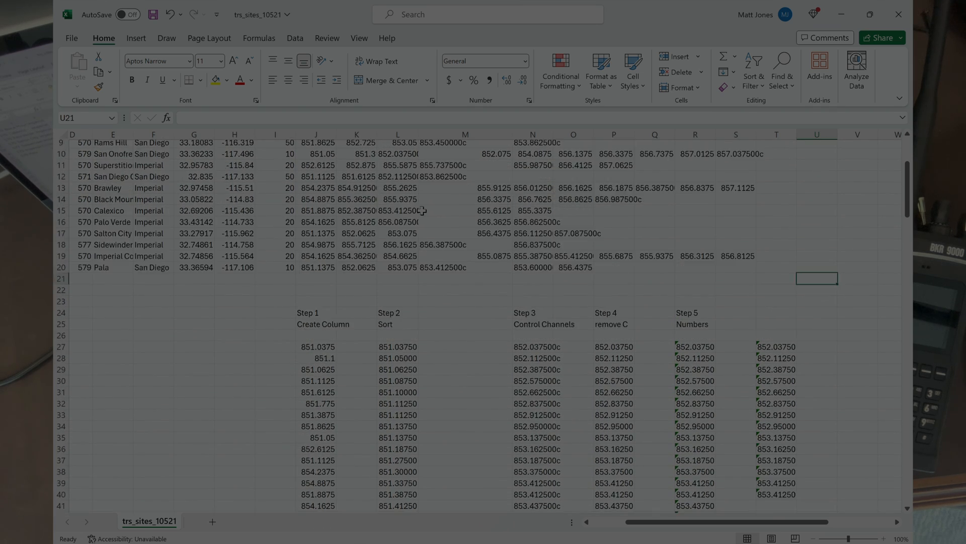
pyautogui.scroll(3, 421, 210)
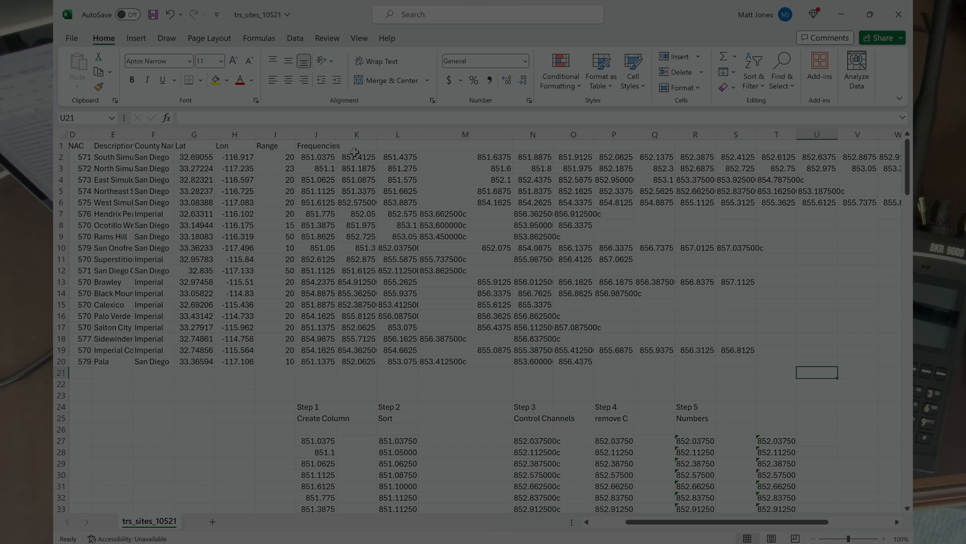
pyautogui.scroll(-10, 343, 340)
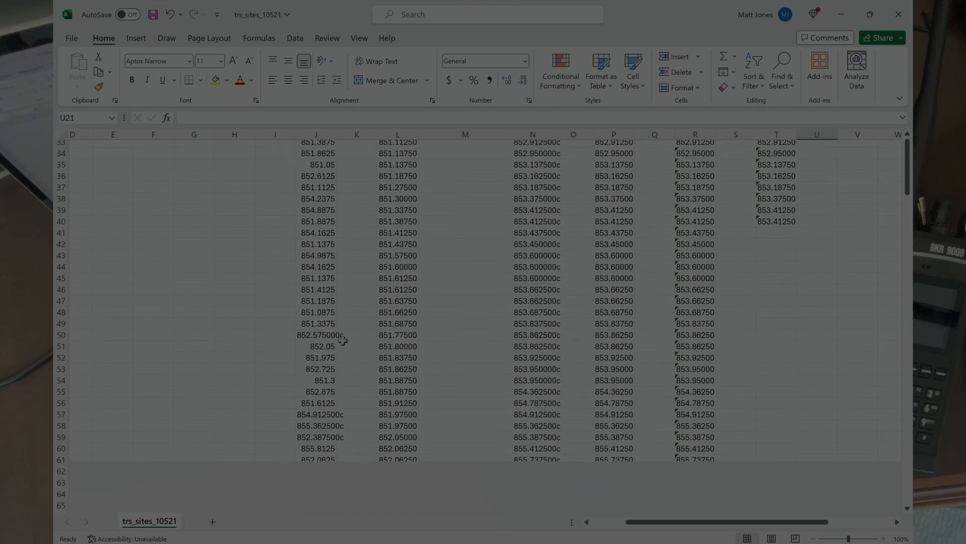
pyautogui.scroll(-20, 343, 340)
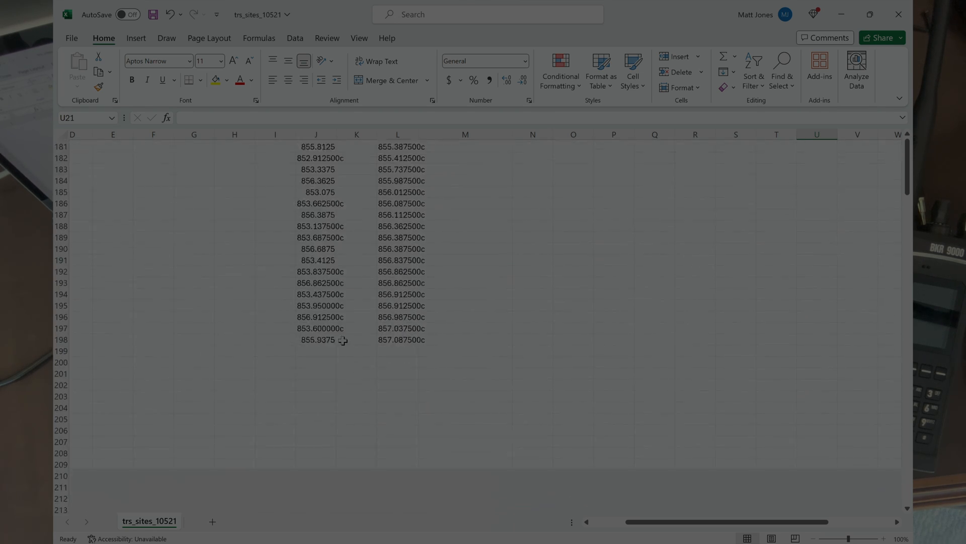
pyautogui.scroll(-10, 343, 341)
pyautogui.scroll(20, 342, 340)
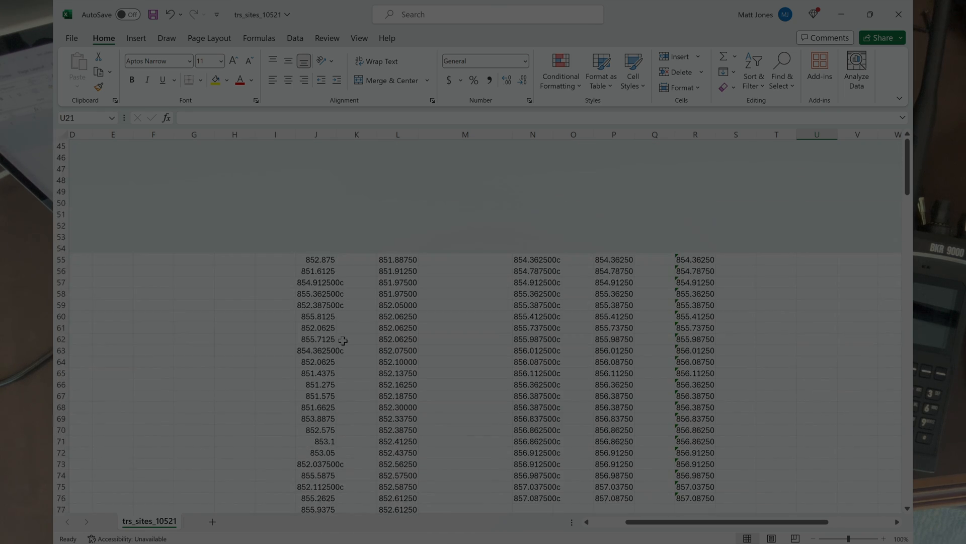
pyautogui.scroll(15, 343, 340)
pyautogui.scroll(-6, 432, 357)
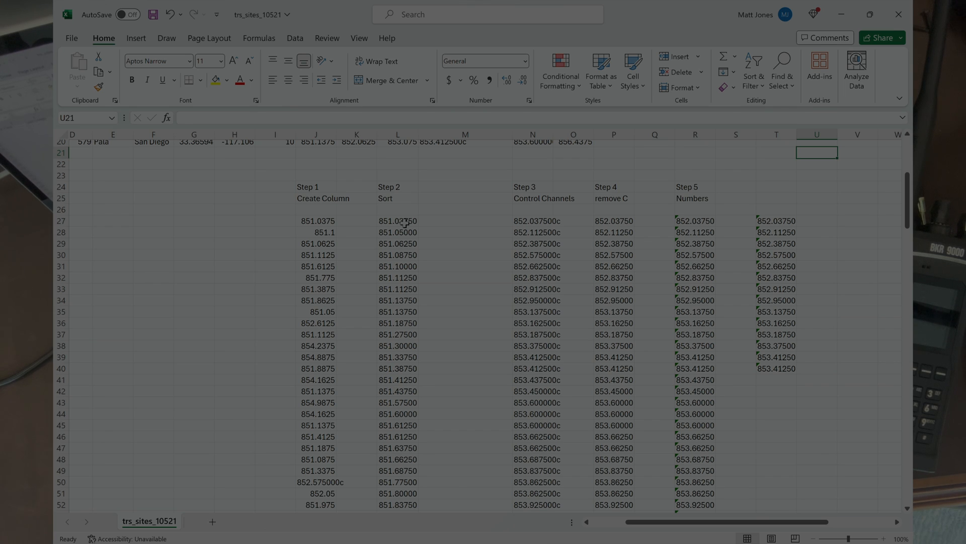
pyautogui.scroll(-13, 406, 223)
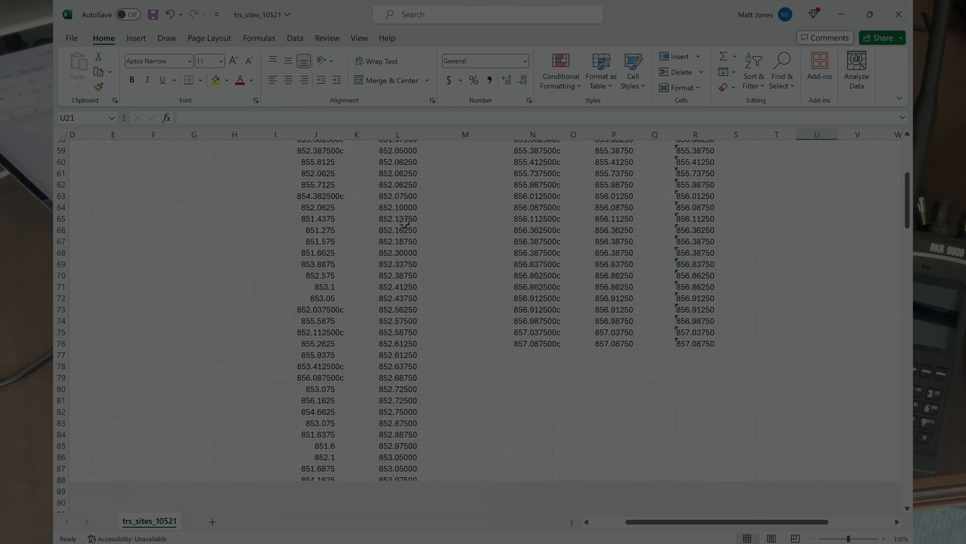
pyautogui.scroll(-18, 406, 223)
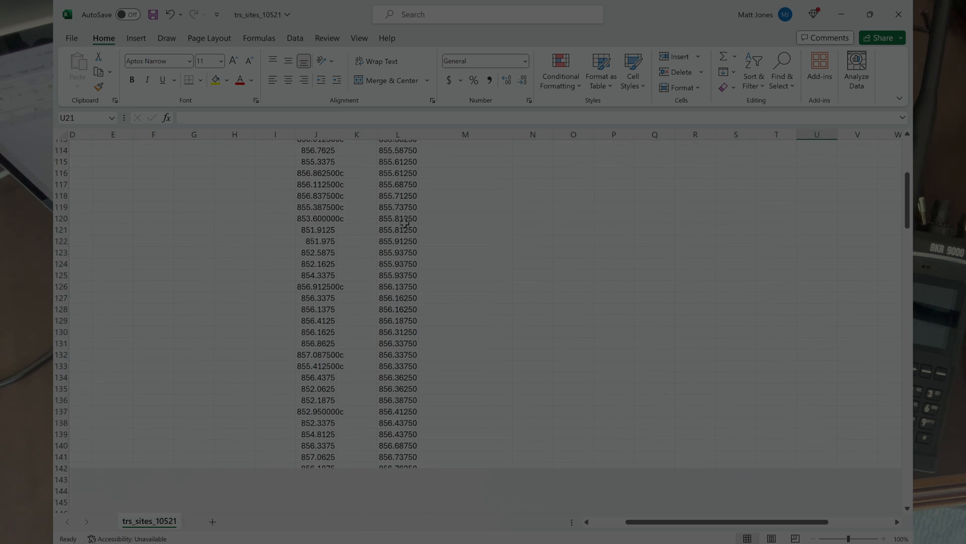
pyautogui.scroll(-10, 405, 223)
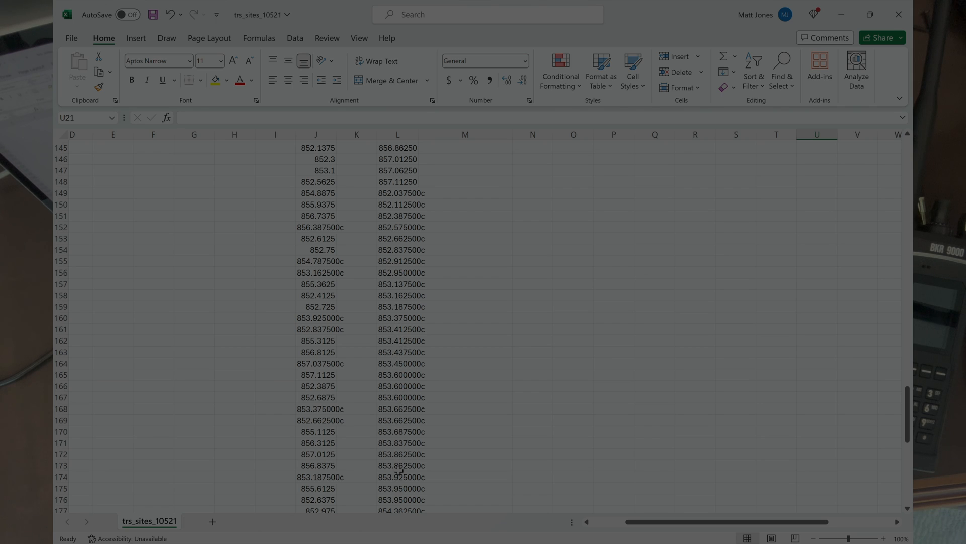
pyautogui.scroll(20, 399, 471)
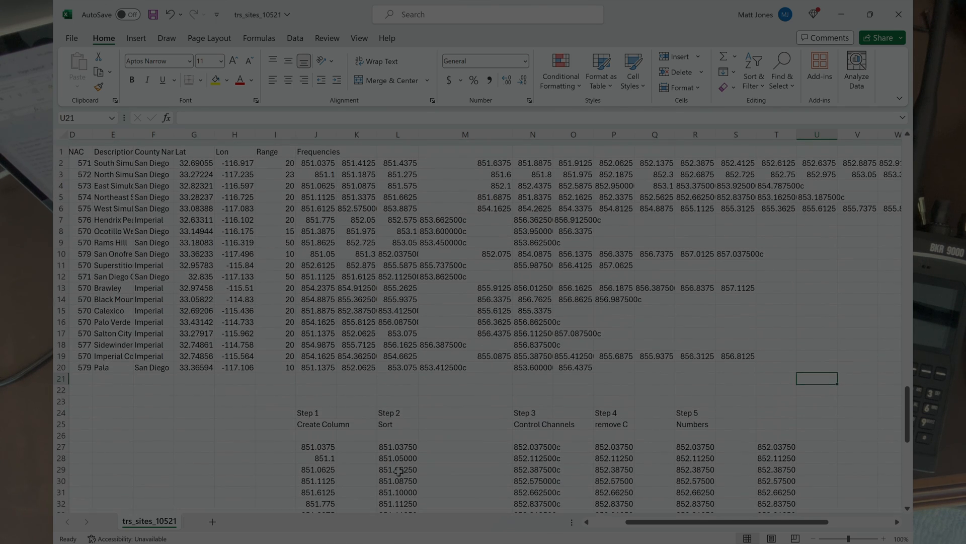
# Step: Examine the Step 3 control channels, the Step 4 formula in P27 and the Step 5 value in R27
pyautogui.scroll(-5, 399, 471)
pyautogui.hscroll(2, 532, 414)
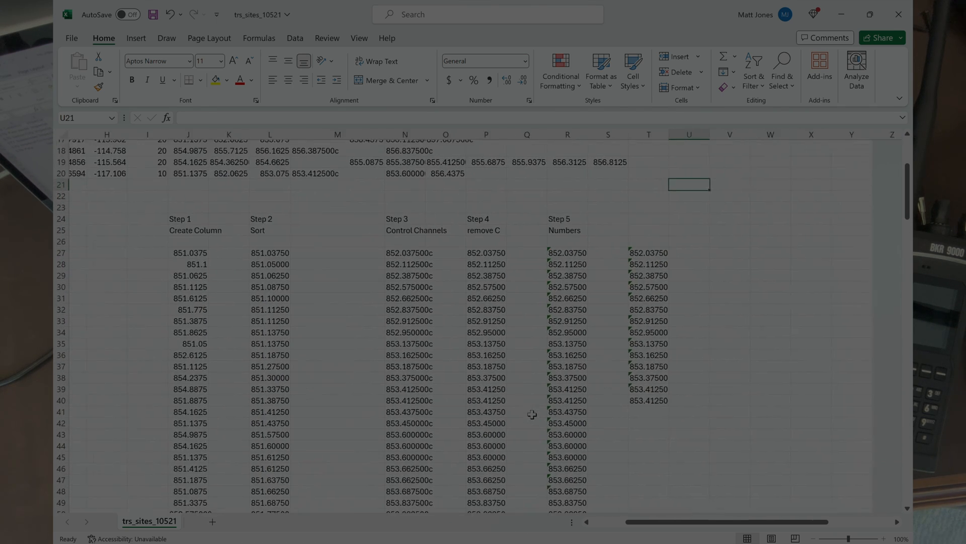
pyautogui.scroll(-2, 532, 414)
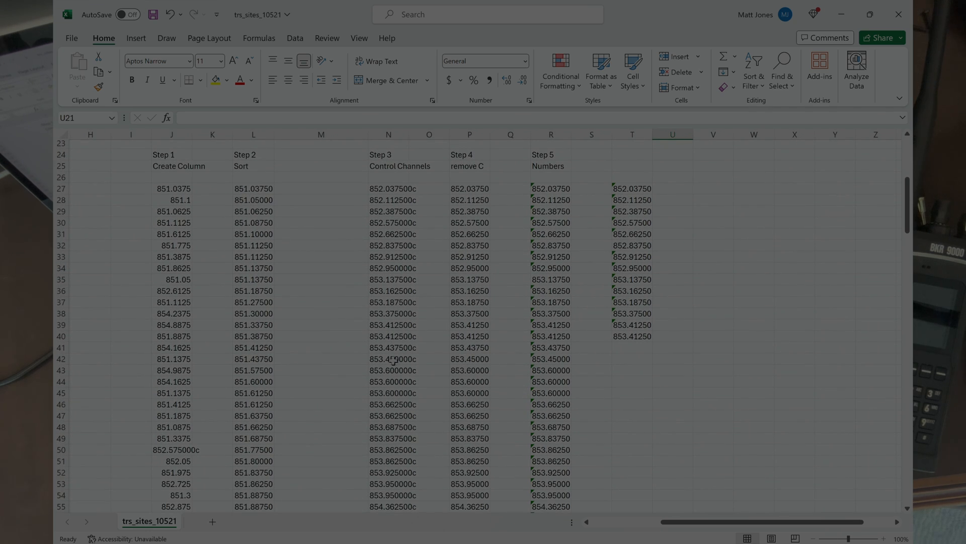
pyautogui.scroll(-5, 401, 415)
pyautogui.scroll(9, 428, 352)
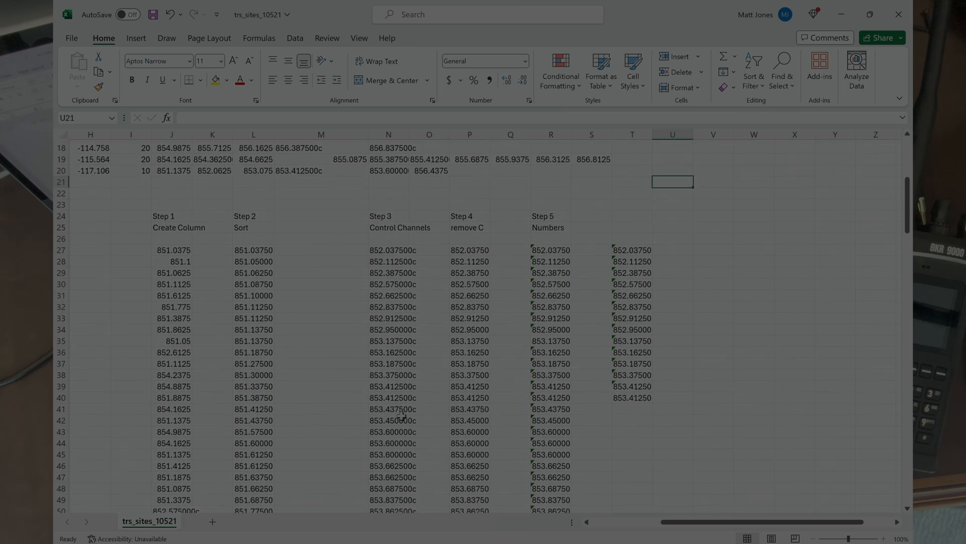
pyautogui.click(478, 262)
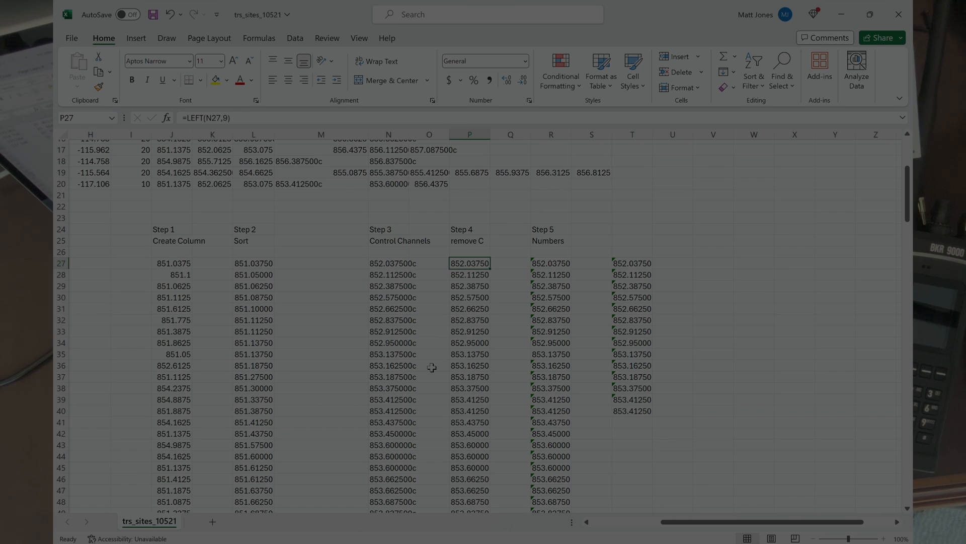
pyautogui.click(554, 262)
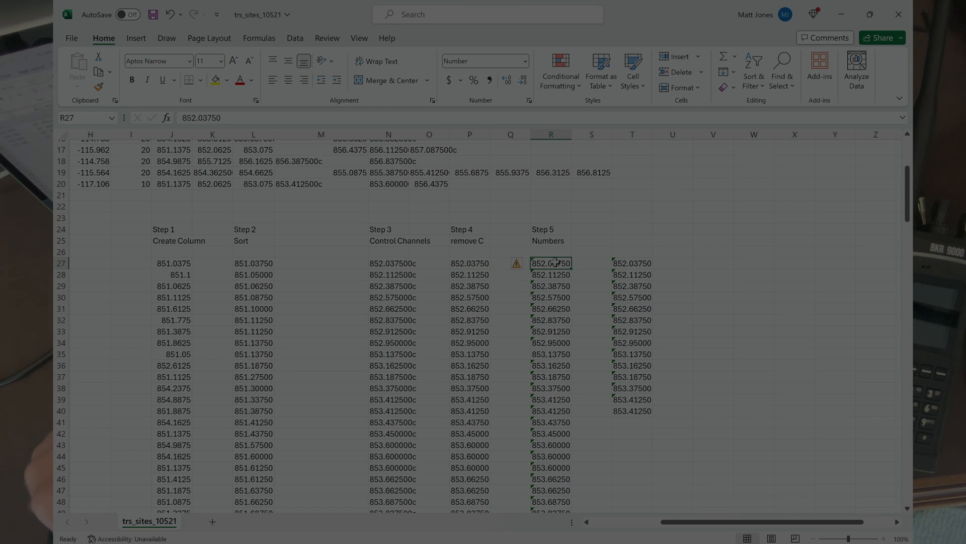
pyautogui.click(473, 265)
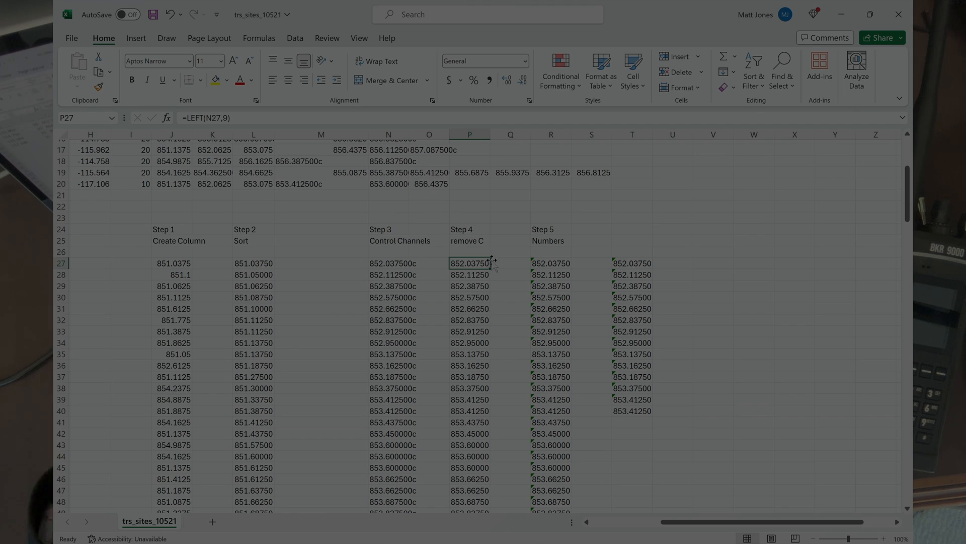
pyautogui.rightClick(546, 265)
pyautogui.press('Escape')
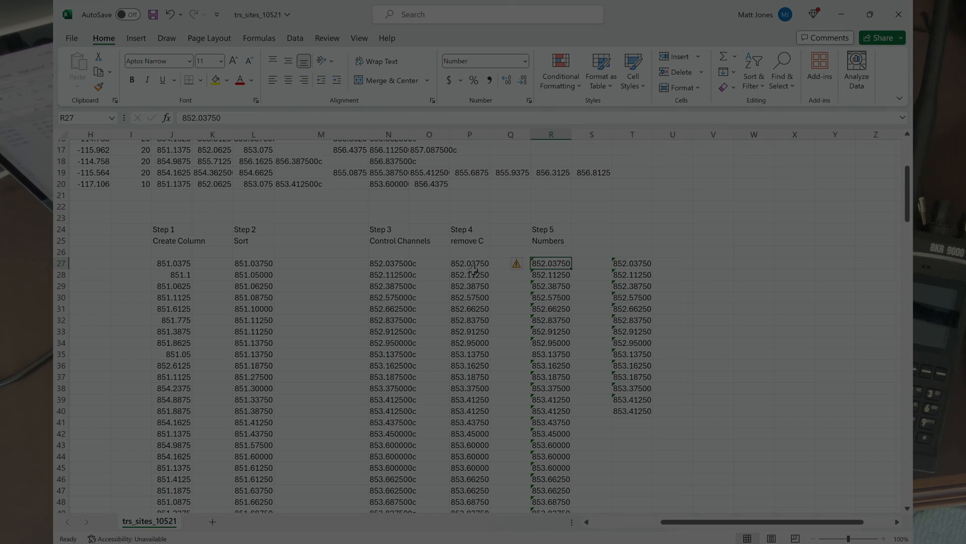
# Step: Copy P27:P32, paste it as values starting at V27, and apply the Number format to the pasted cells
pyautogui.moveTo(470, 264); pyautogui.dragTo(470, 316)
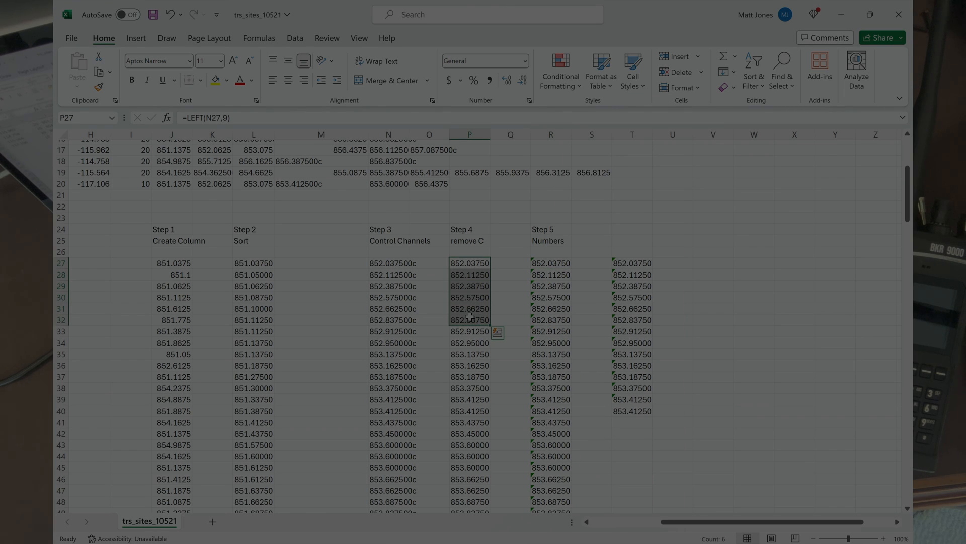
pyautogui.hotkey('ctrl', 'c')
pyautogui.click(699, 264)
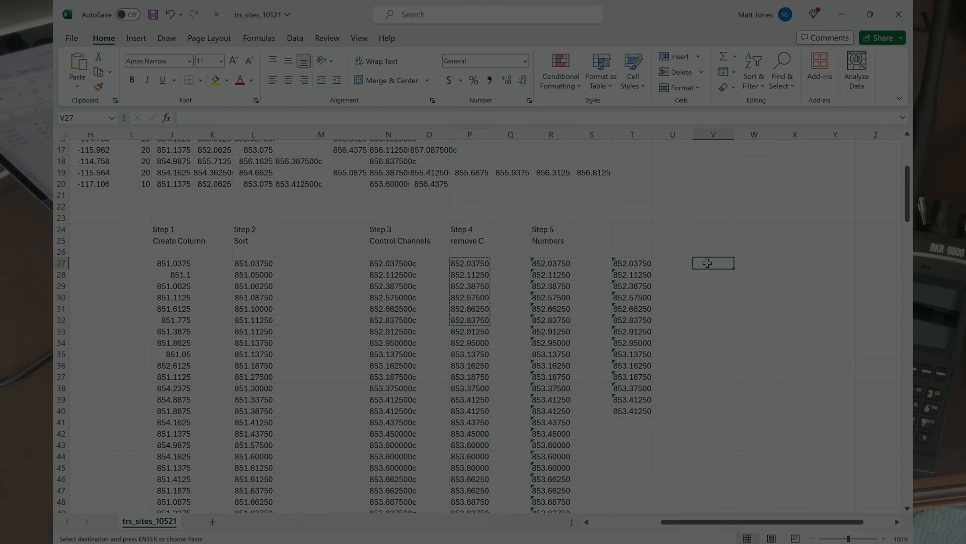
pyautogui.rightClick(701, 263)
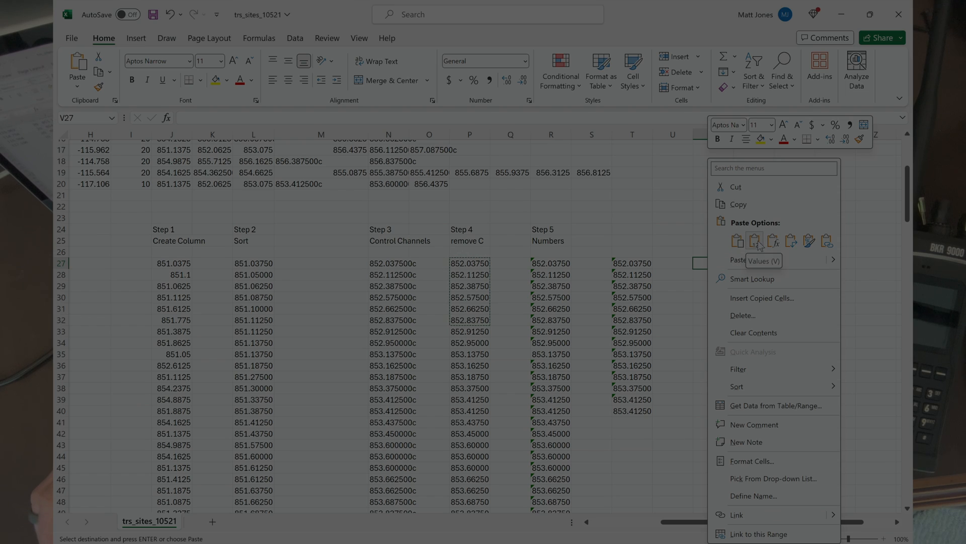
pyautogui.click(755, 241)
pyautogui.click(756, 241)
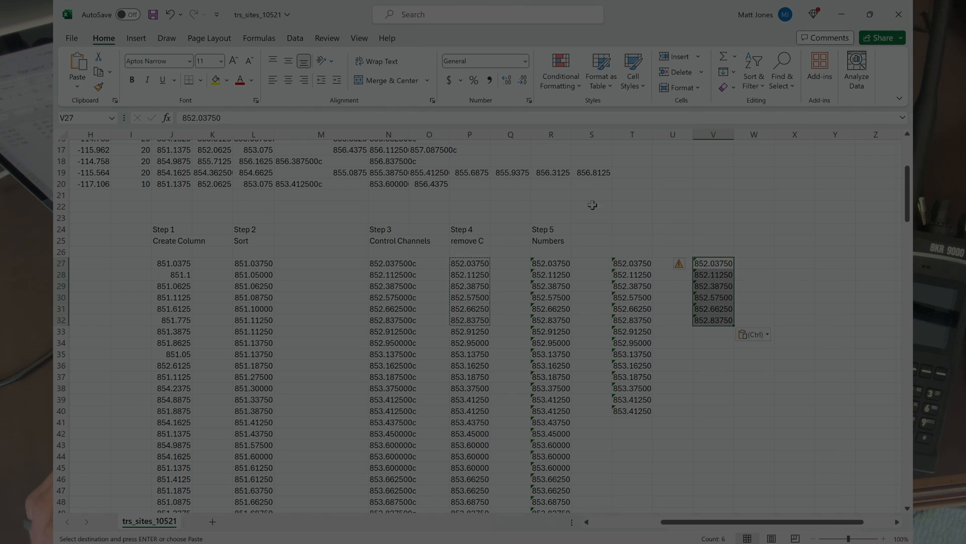
pyautogui.click(525, 62)
pyautogui.click(500, 116)
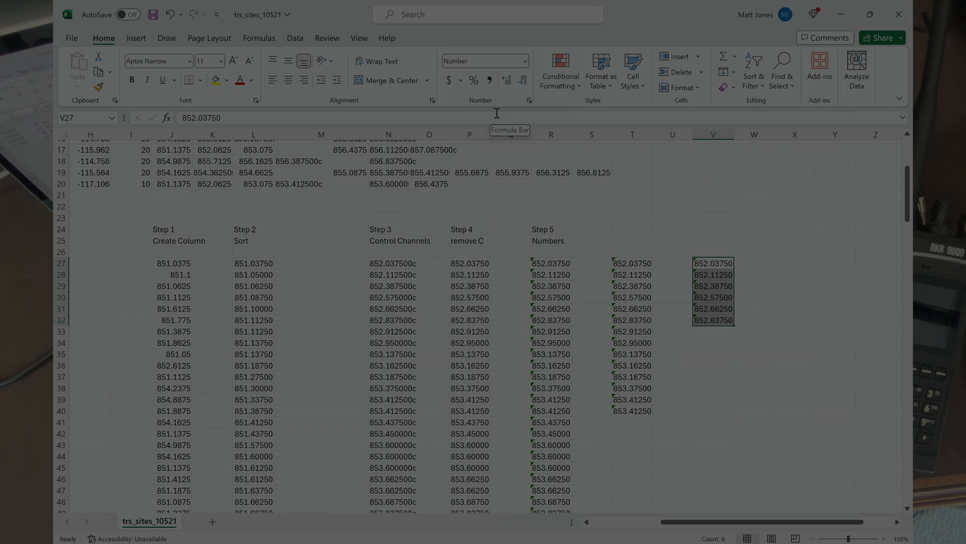
# Step: Clear the contents of the scratch range T25:X42 beside the Step 5 column
pyautogui.moveTo(783, 240); pyautogui.dragTo(633, 436)
pyautogui.press('Delete')
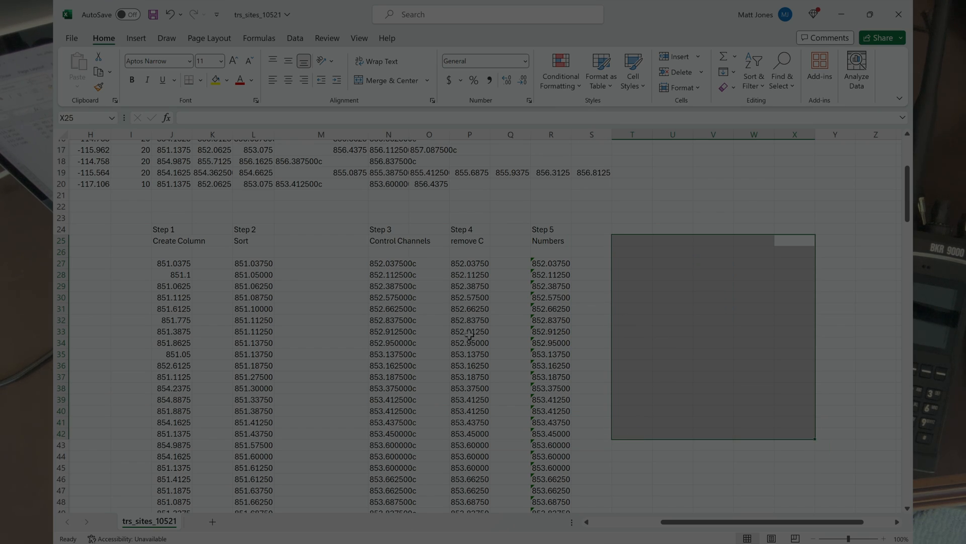
# Step: Copy the Step 5 control channel frequencies in R27:R76, and switch to the trs_tg_10521 (2) talkgroup workbook
pyautogui.click(555, 263)
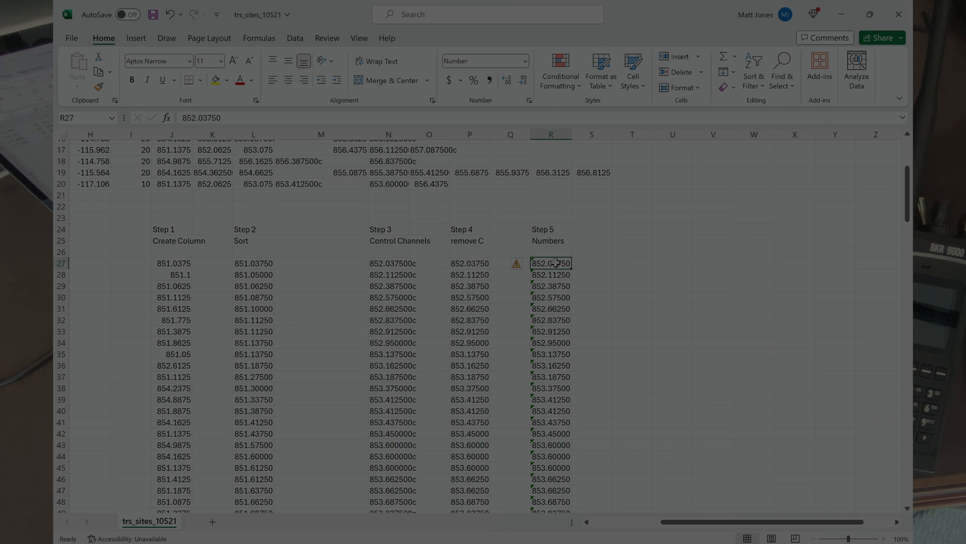
pyautogui.moveTo(555, 262); pyautogui.dragTo(543, 438)
pyautogui.hotkey('ctrl', 'c')
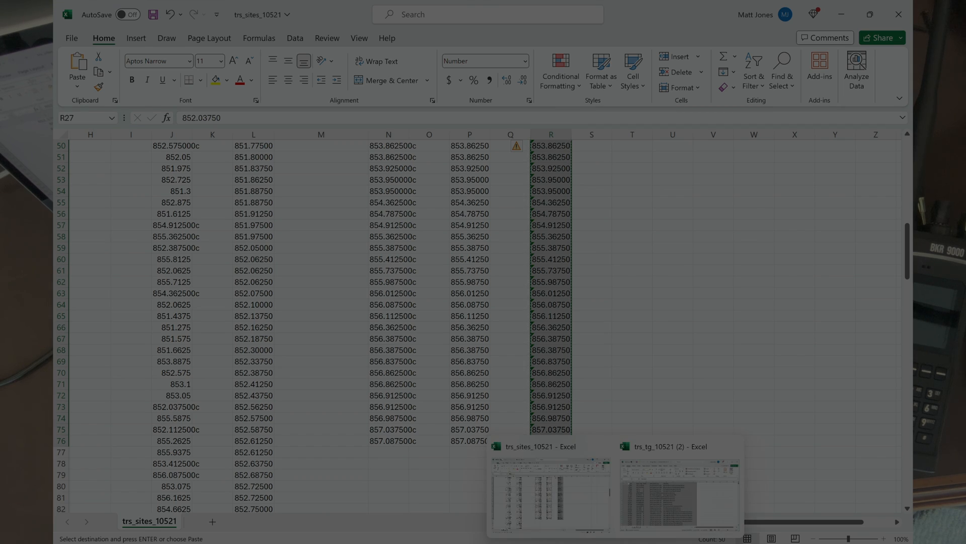
pyautogui.moveTo(641, 543)
pyautogui.click(641, 496)
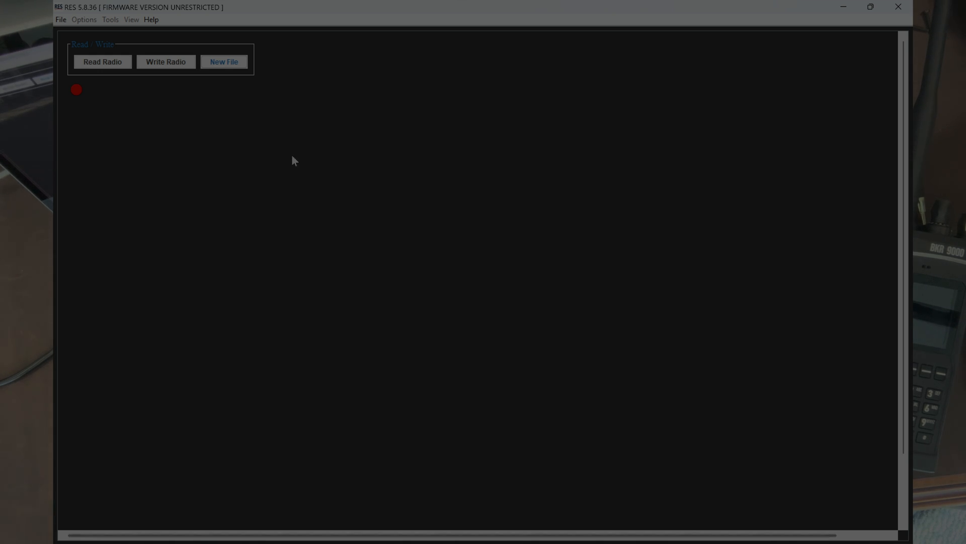
# Step: In RES, create a new Portable KNG project for the 700/800 MHz band and set its code plug version to RCS Test
pyautogui.click(224, 61)
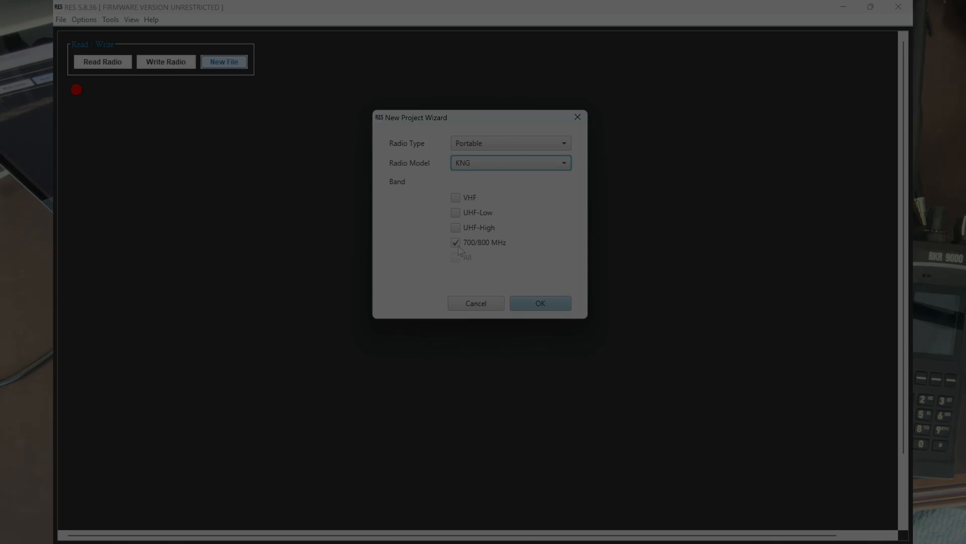
pyautogui.click(554, 303)
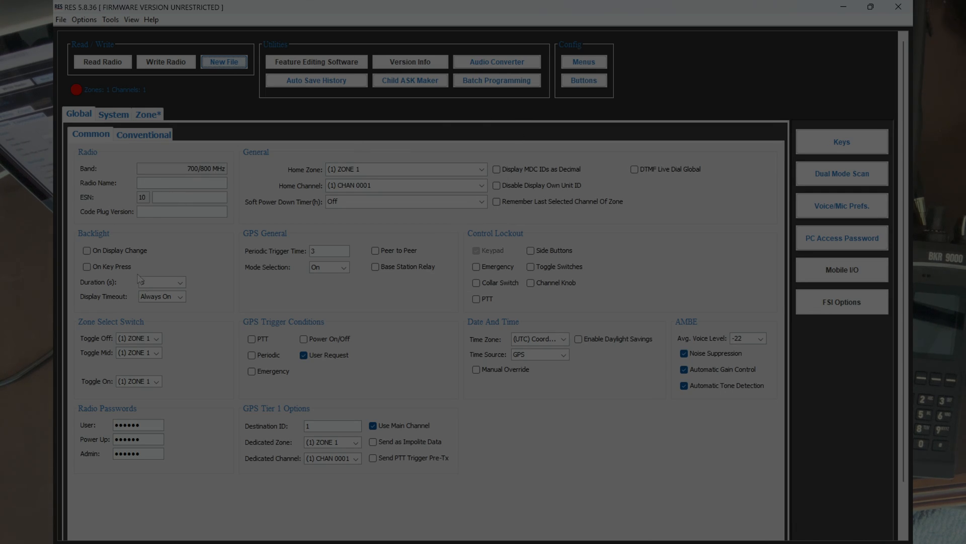
pyautogui.click(176, 211)
pyautogui.write('RCS Test')
# Step: Add a trunking system to the project, and look up the system ID and WACN on RadioReference's San Diego-Imperial County RCS NextGen page
pyautogui.click(108, 117)
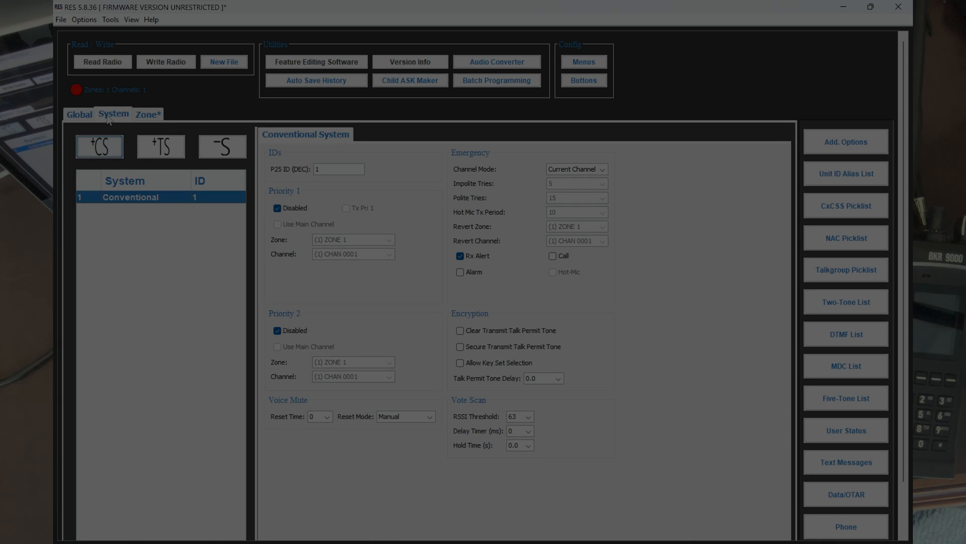
pyautogui.click(171, 145)
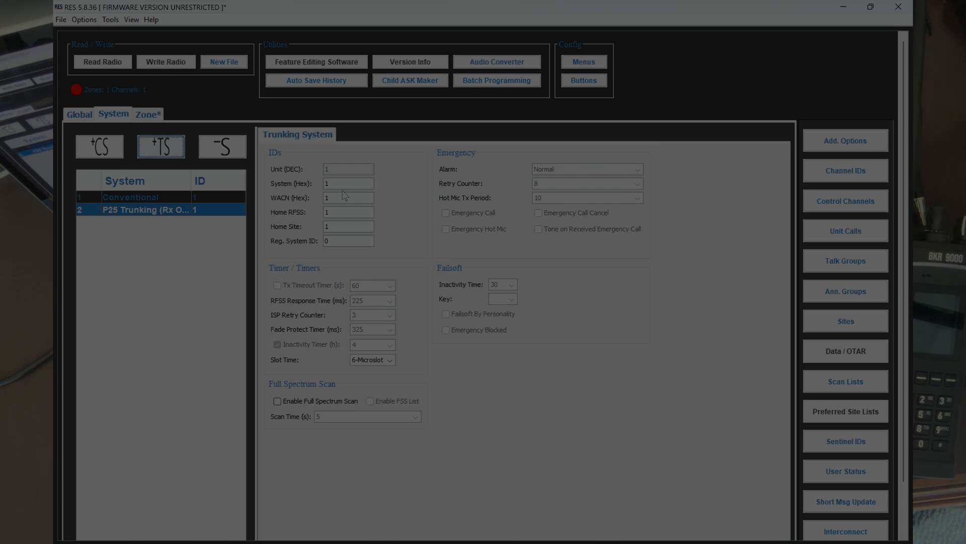
pyautogui.hotkey('alt', 'Tab')
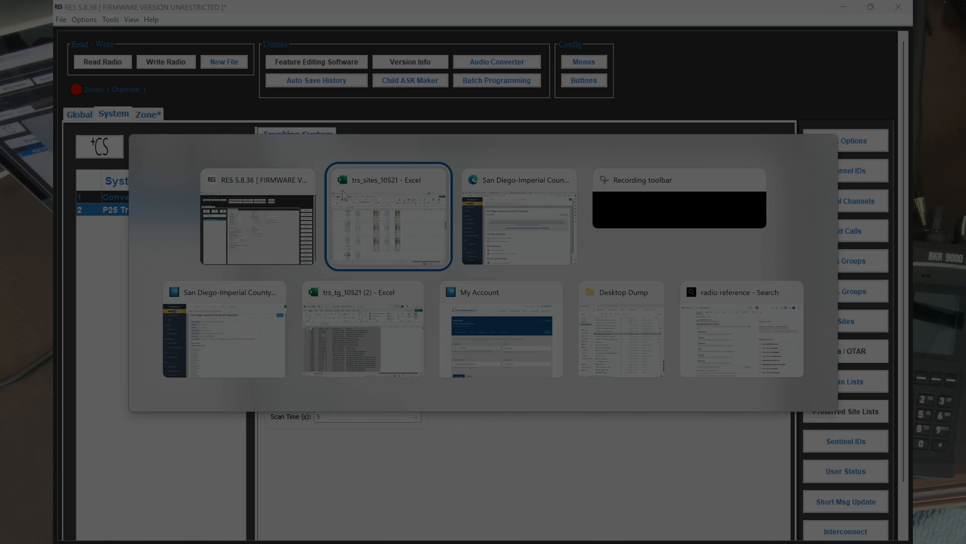
pyautogui.hotkey('alt', 'Tab')
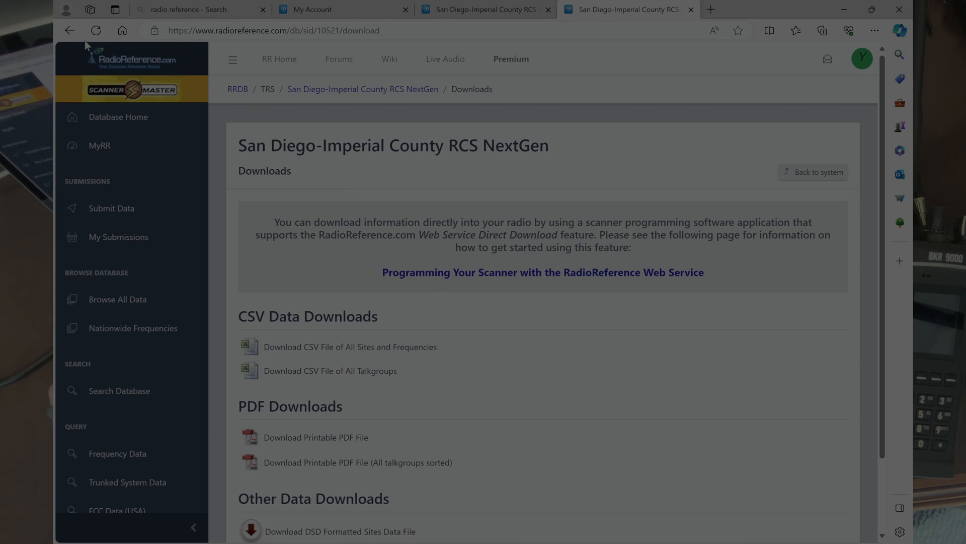
pyautogui.click(70, 30)
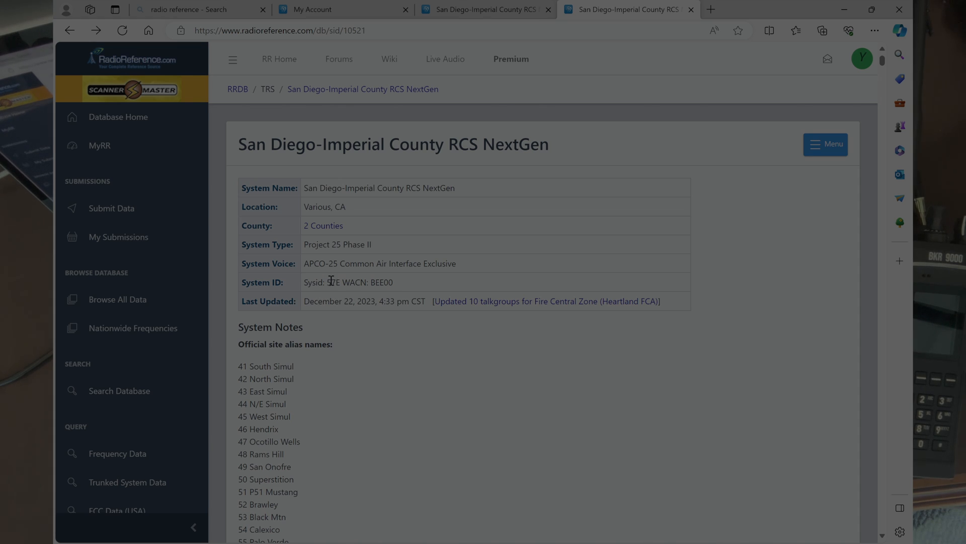
pyautogui.hotkey('alt', 'Tab')
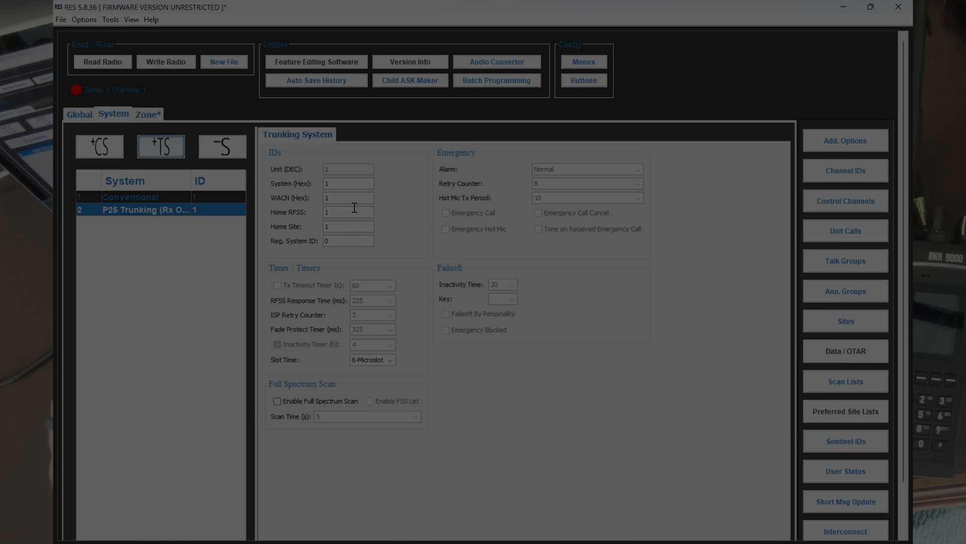
# Step: Set the trunking system's hex System ID to 57E and WACN to BEE00, and enable Full Spectrum Scan
pyautogui.moveTo(342, 183); pyautogui.dragTo(320, 187)
pyautogui.write('57E')
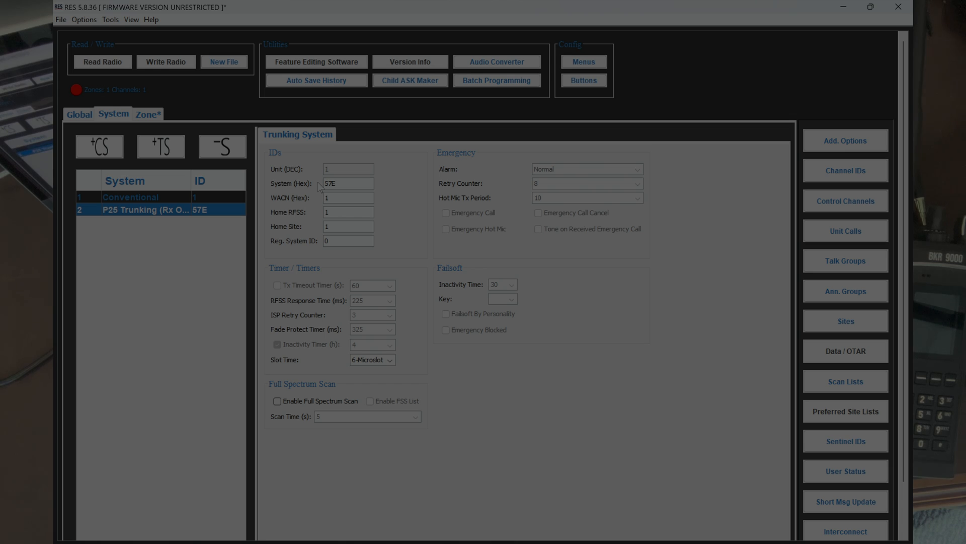
pyautogui.click(337, 199)
pyautogui.write('BEE00')
pyautogui.click(277, 401)
# Step: Add three placeholder rows to the trunking system's control channel list
pyautogui.click(842, 204)
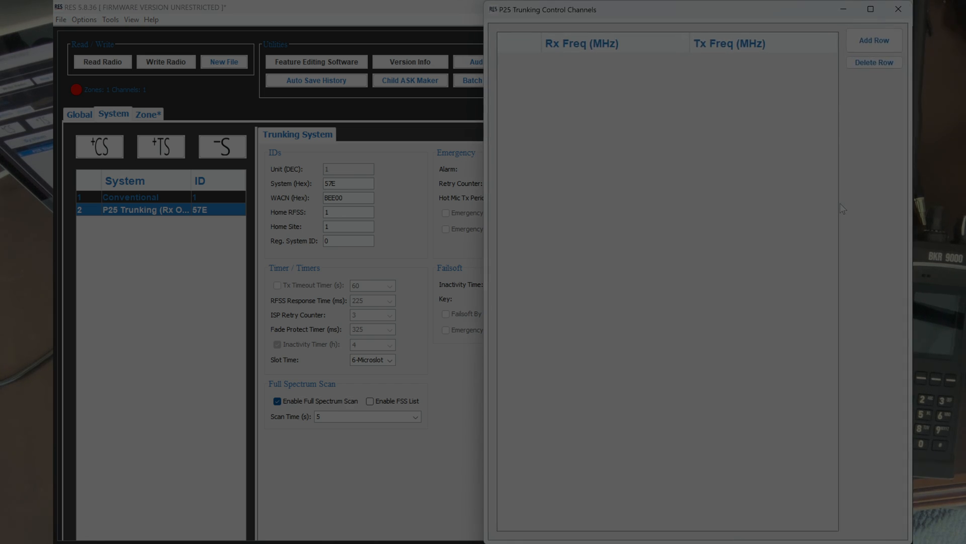
pyautogui.click(879, 47)
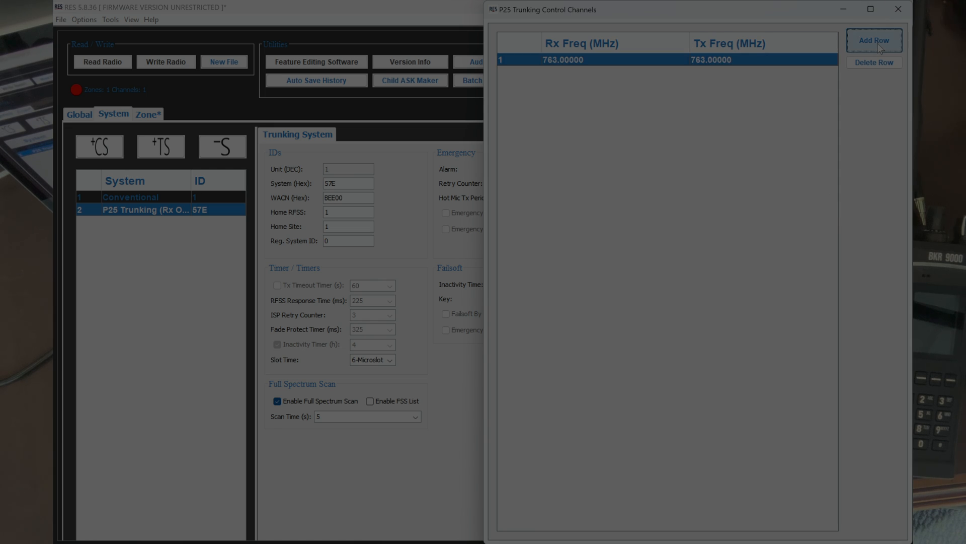
pyautogui.click(880, 47)
pyautogui.click(879, 48)
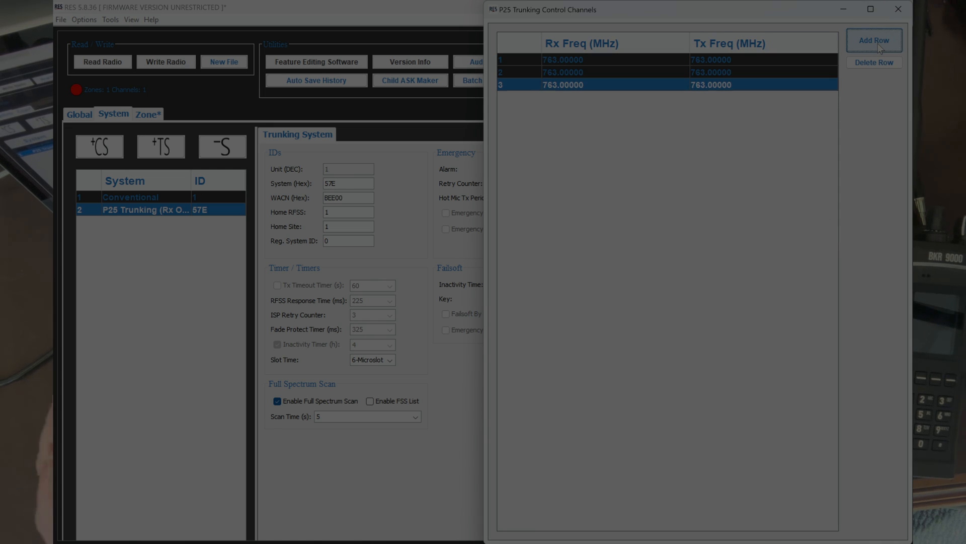
pyautogui.click(898, 9)
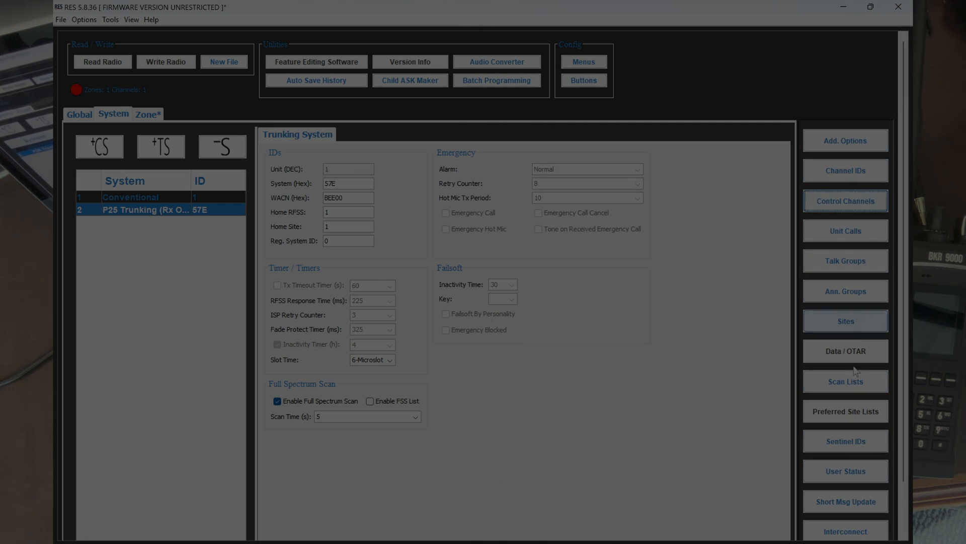
# Step: Add four placeholder rows to the trunking system's talk group list
pyautogui.click(846, 260)
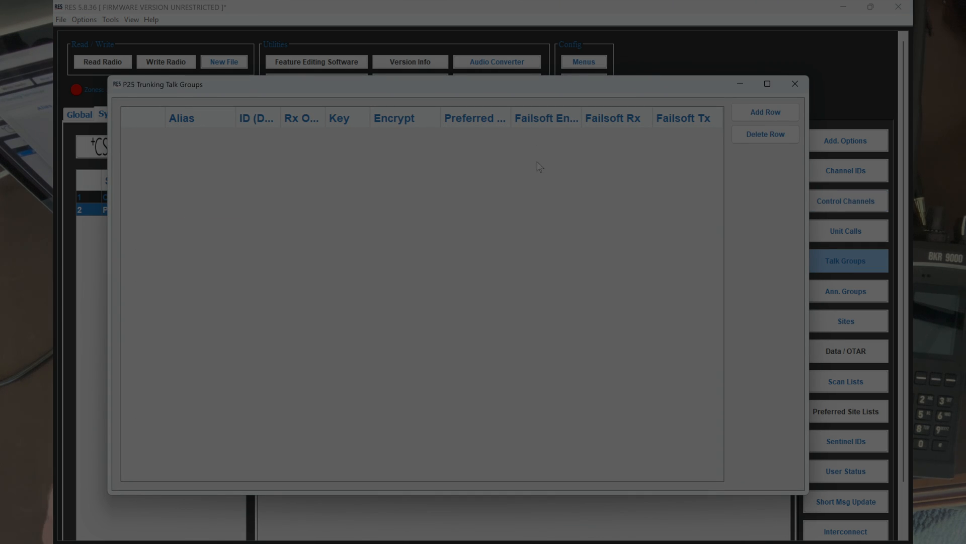
pyautogui.click(778, 112)
pyautogui.click(777, 112)
pyautogui.click(777, 112)
pyautogui.click(778, 112)
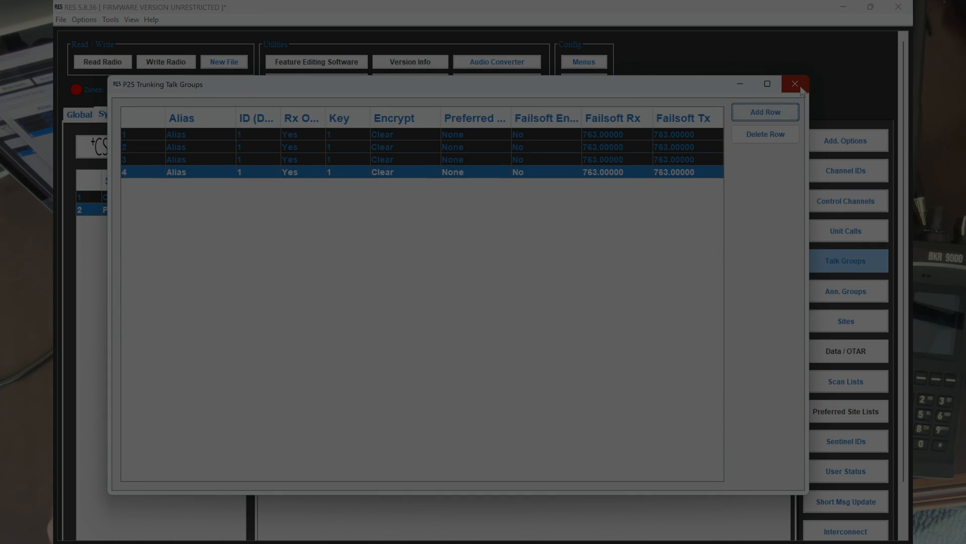
pyautogui.click(795, 84)
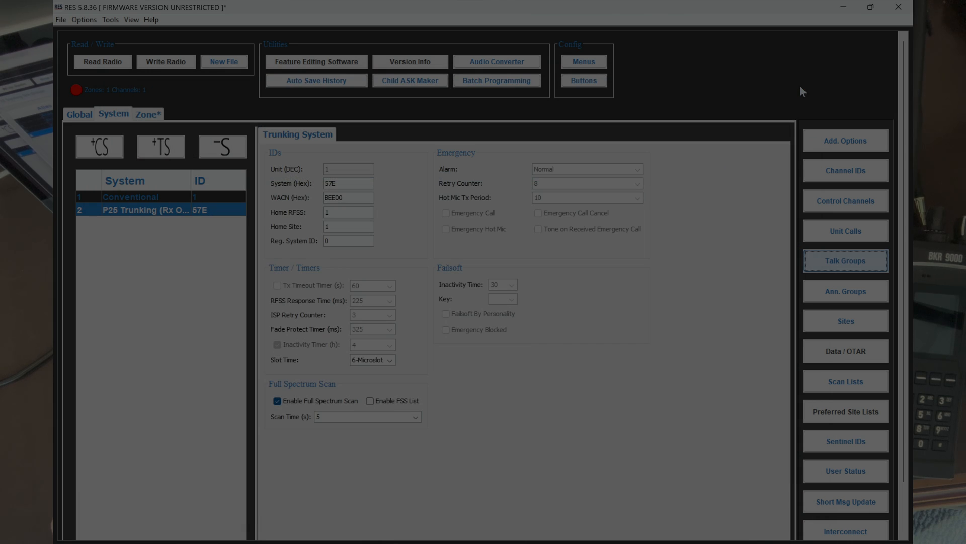
# Step: Review the additional trunking system settings, and add two trunking channels to Zone 1
pyautogui.click(855, 146)
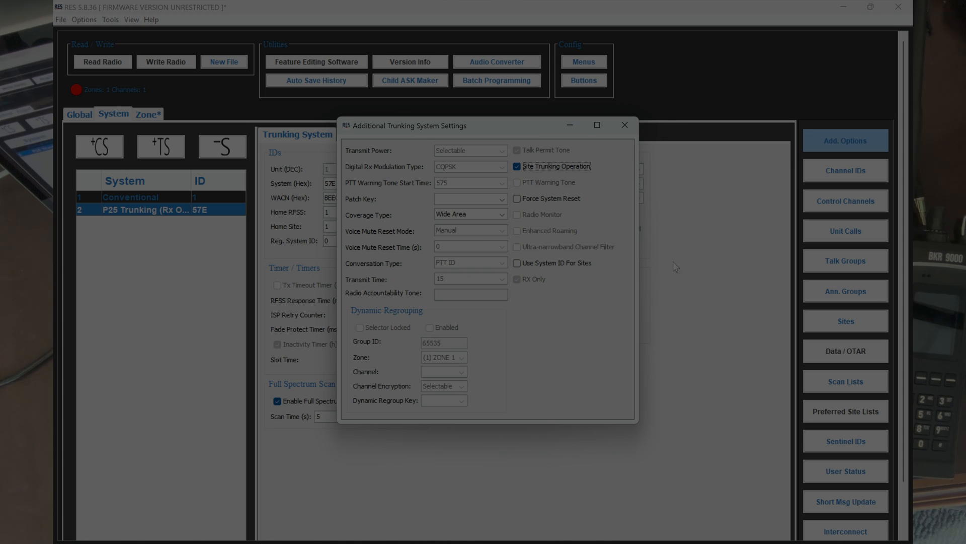
pyautogui.click(625, 125)
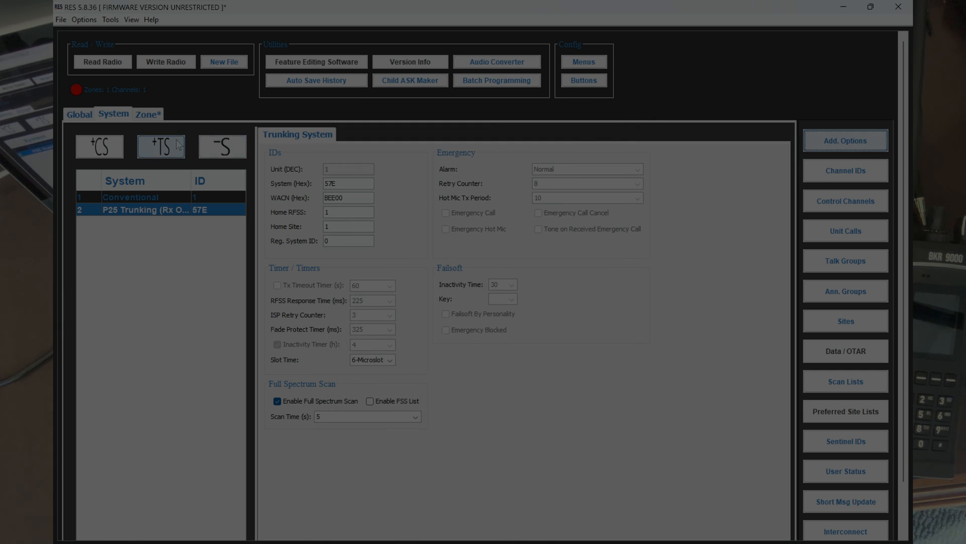
pyautogui.click(145, 115)
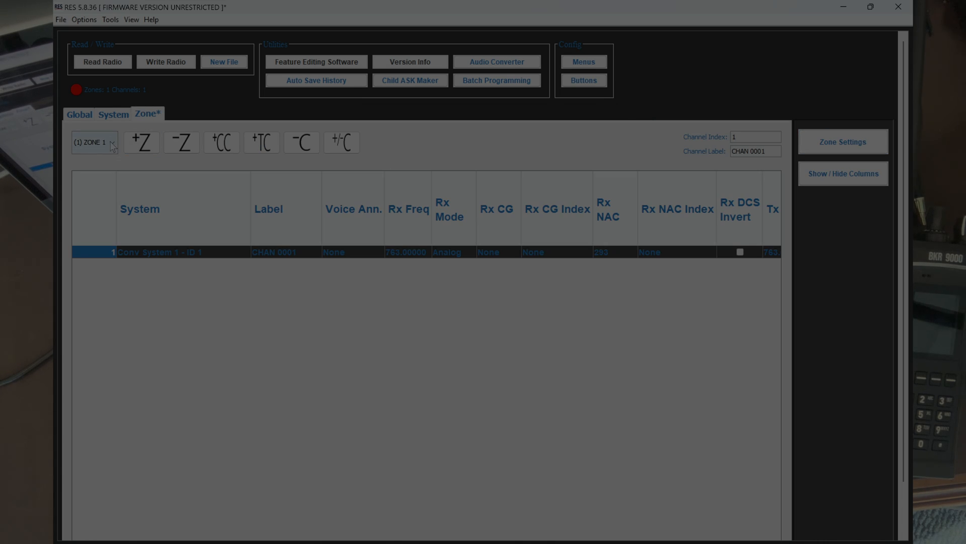
pyautogui.doubleClick(262, 142)
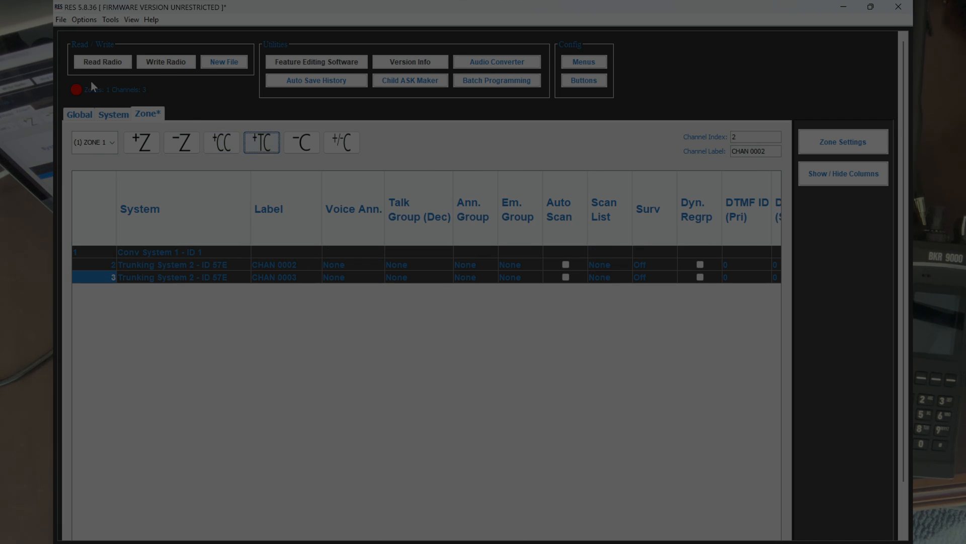
# Step: Export all parameter categories to an Excel spreadsheet on the Desktop, replacing the existing RCS Test.xls
pyautogui.click(61, 20)
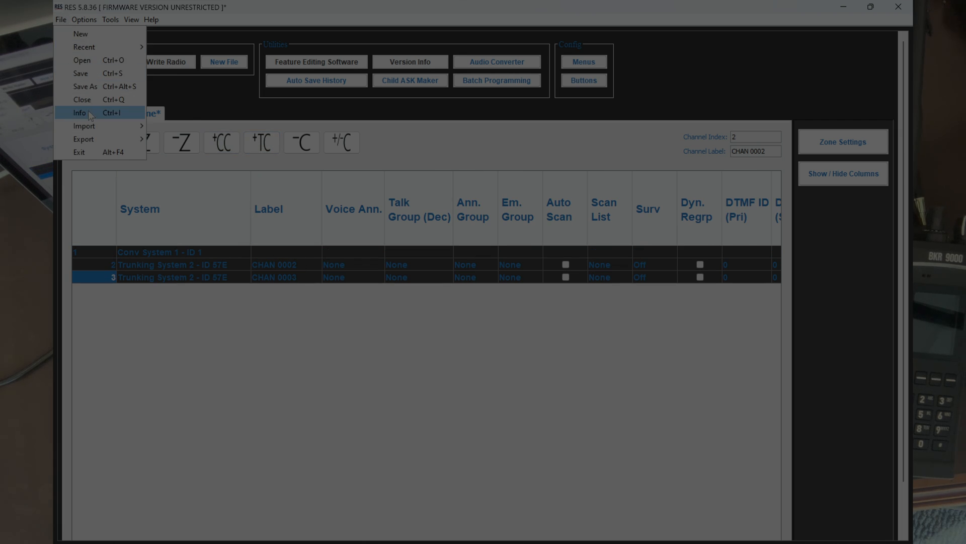
pyautogui.moveTo(94, 139)
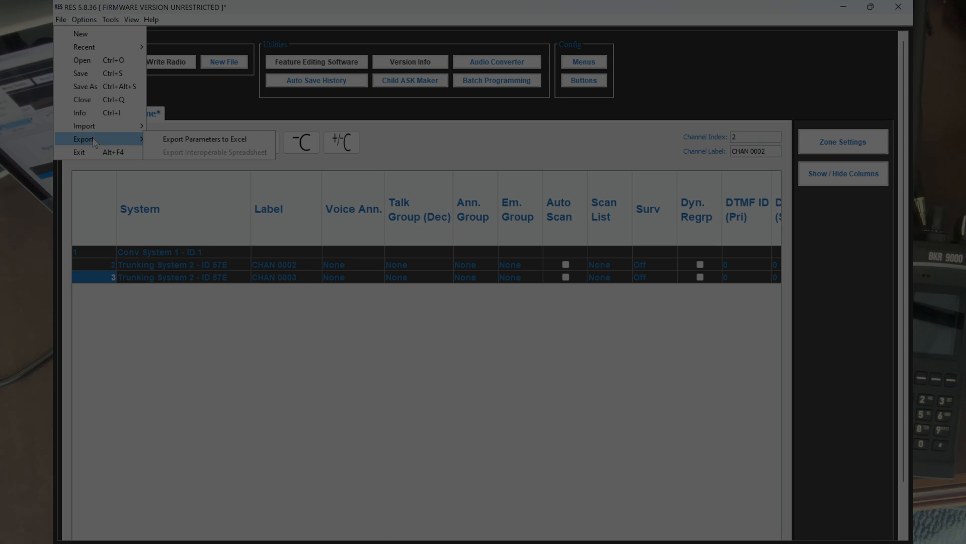
pyautogui.click(195, 140)
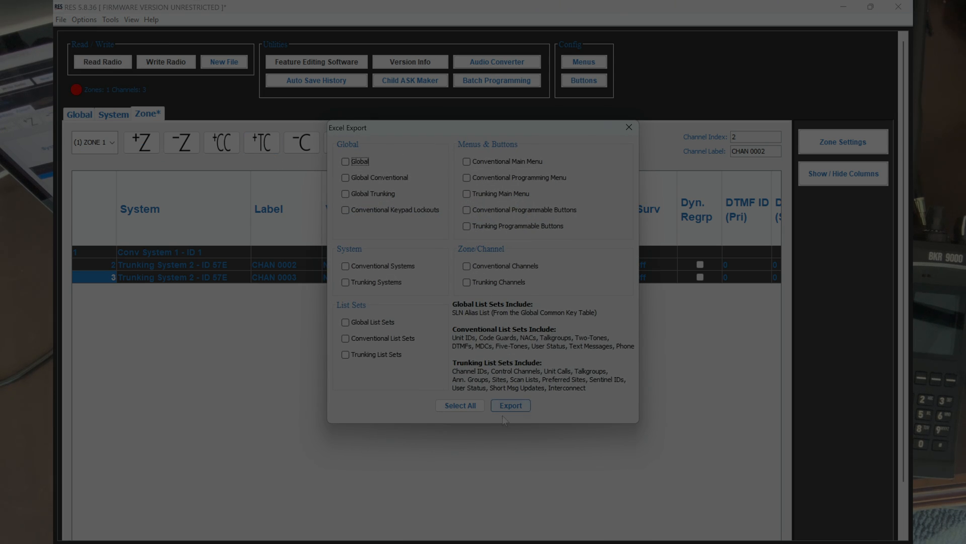
pyautogui.click(472, 407)
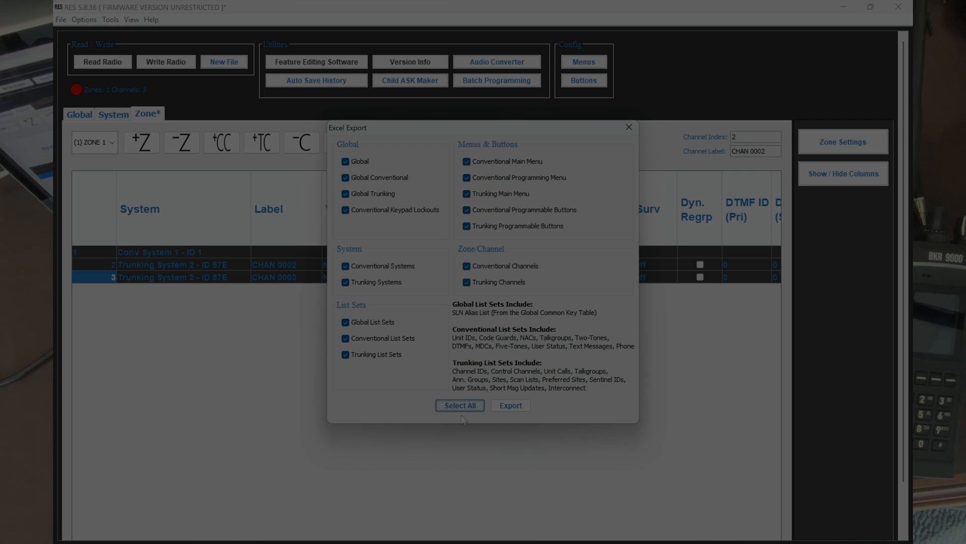
pyautogui.click(510, 406)
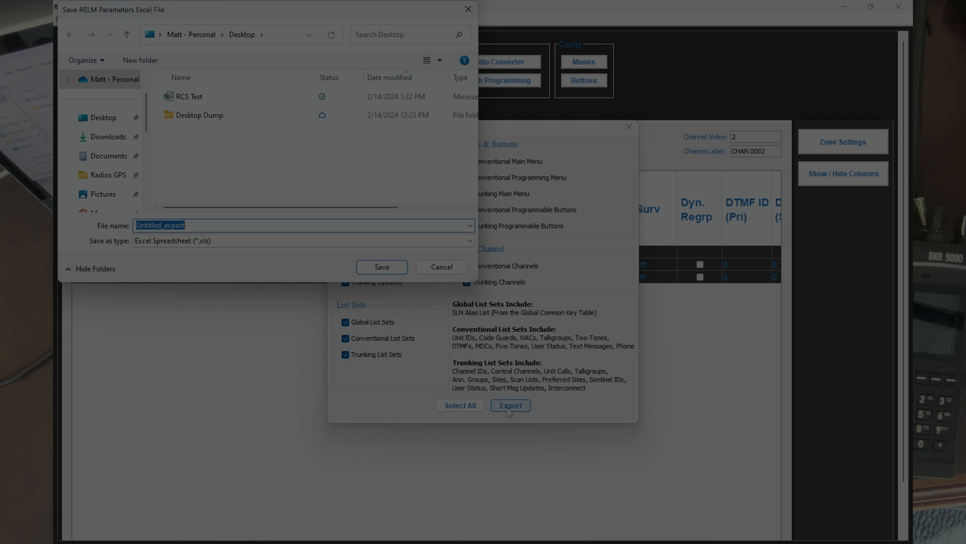
pyautogui.click(198, 100)
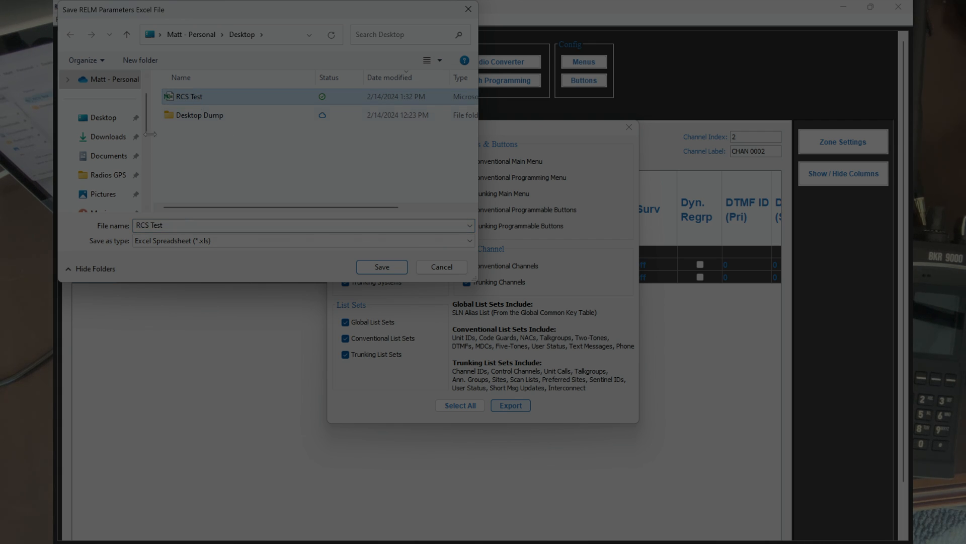
pyautogui.click(380, 269)
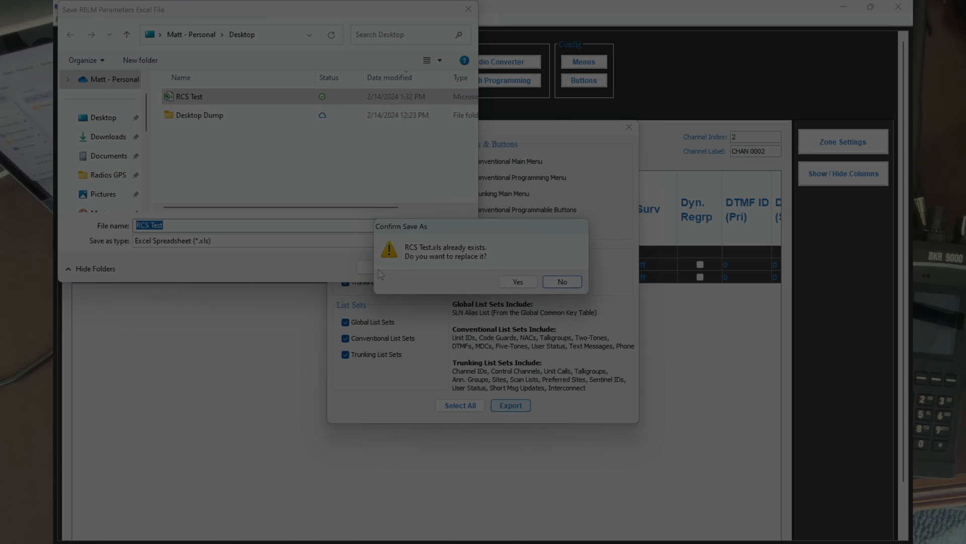
pyautogui.click(524, 280)
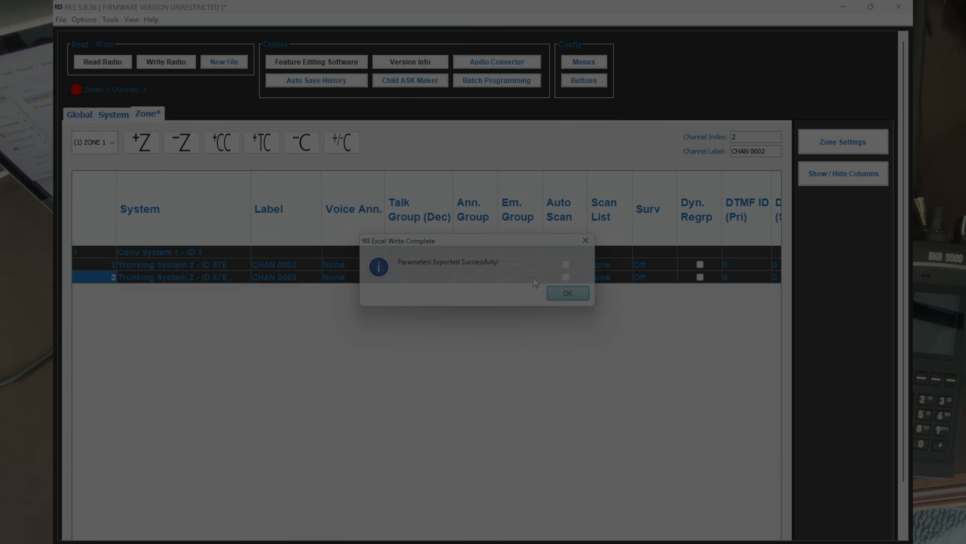
pyautogui.click(571, 294)
# Step: Open the exported RCS Test spreadsheet from the Desktop and bring its System 2, Control Channels 2 and Talkgroup IDs 2 sheets within reach
pyautogui.press('super+d')
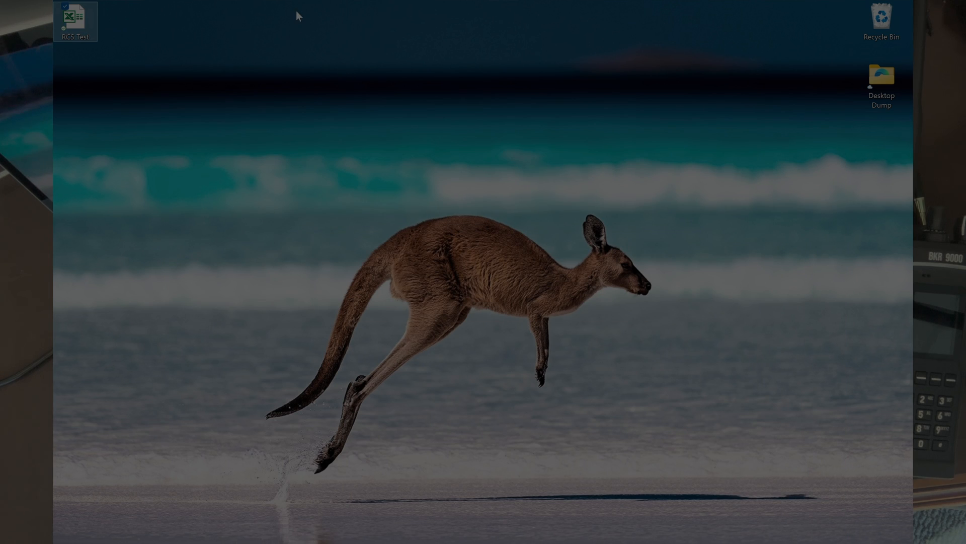
pyautogui.doubleClick(87, 23)
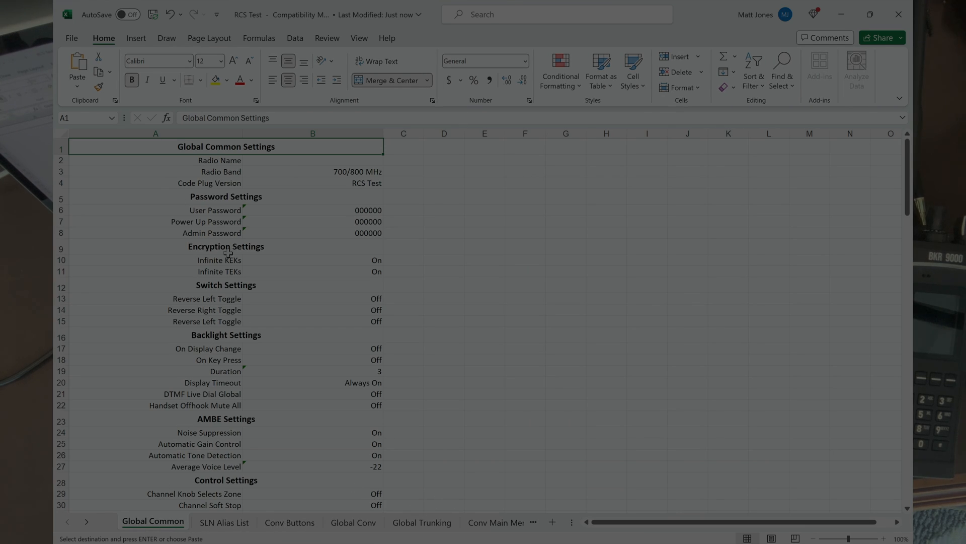
pyautogui.click(86, 522)
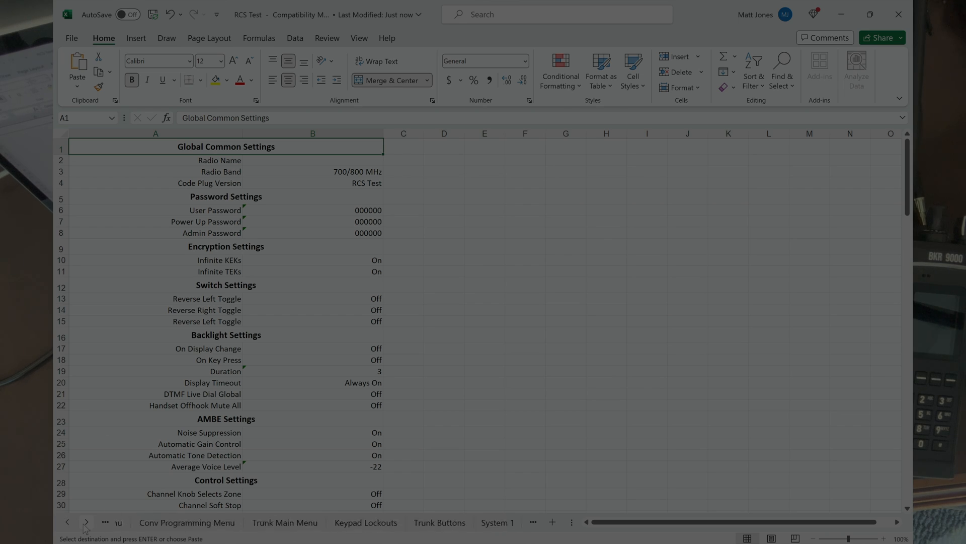
pyautogui.click(84, 524)
pyautogui.click(84, 524)
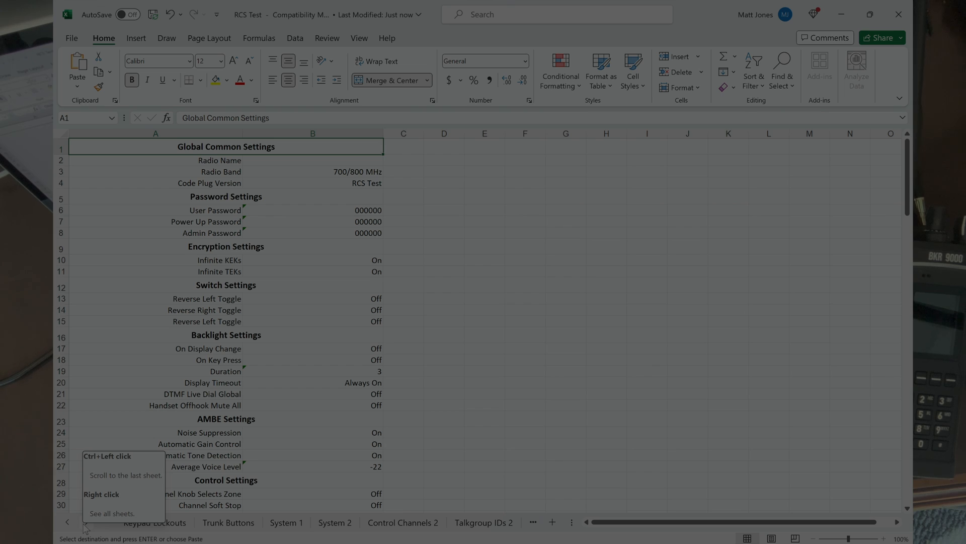
# Step: Check the P25 trunking system's number in the RES system list, and view the System 2 and Control Channels 2 sheets in RCS Test
pyautogui.hotkey('alt', 'Tab')
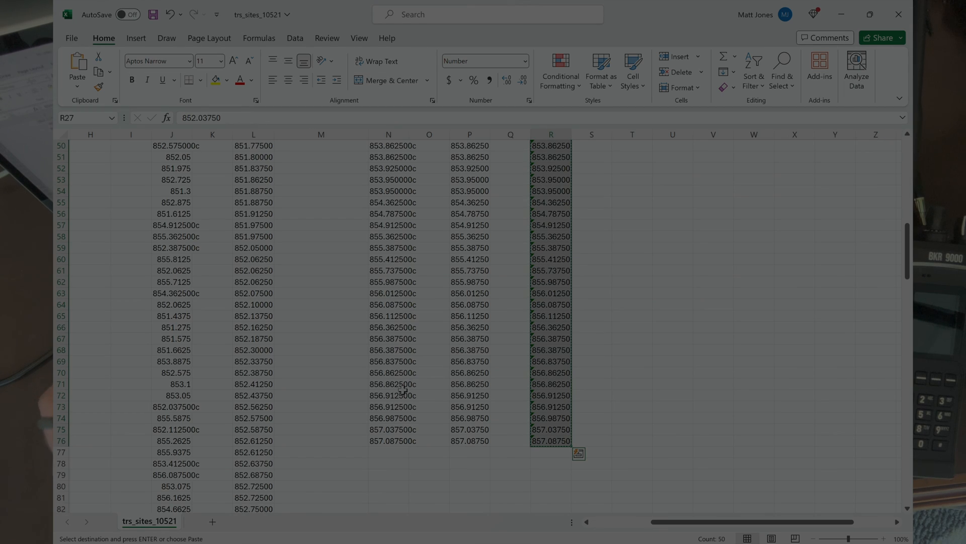
pyautogui.hotkey('alt', 'Tab')
pyautogui.hotkey('alt', 'Tab')
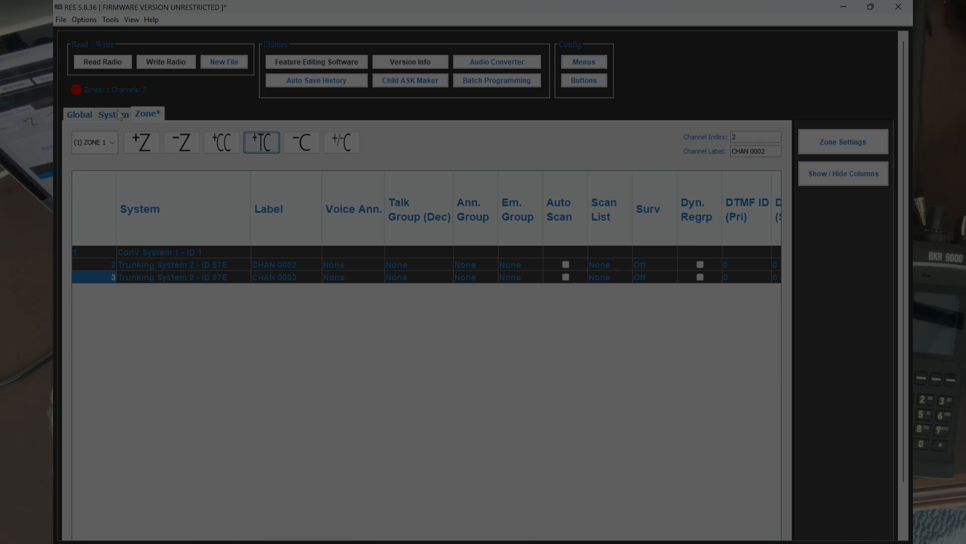
pyautogui.click(119, 115)
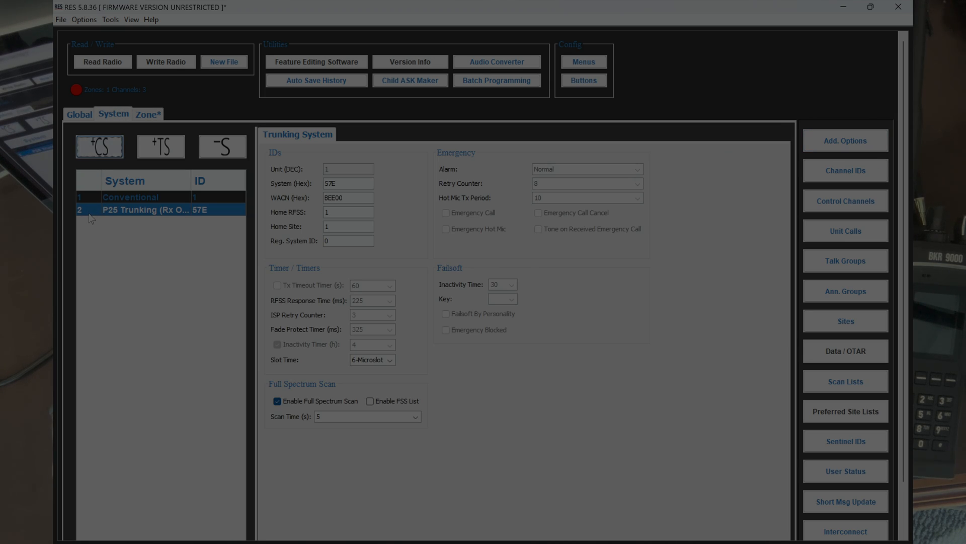
pyautogui.hotkey('alt', 'Tab')
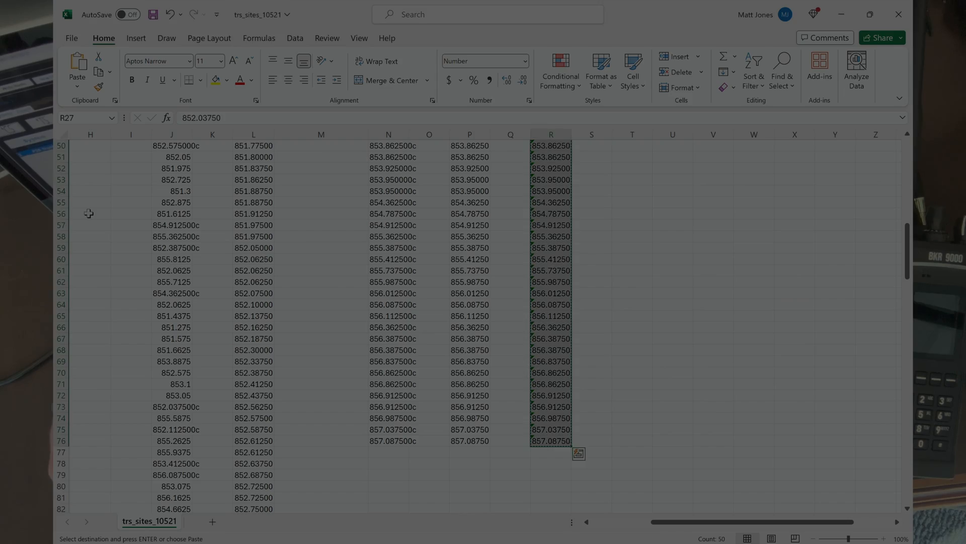
pyautogui.hotkey('alt', 'Tab')
pyautogui.hotkey('alt', 'Tab')
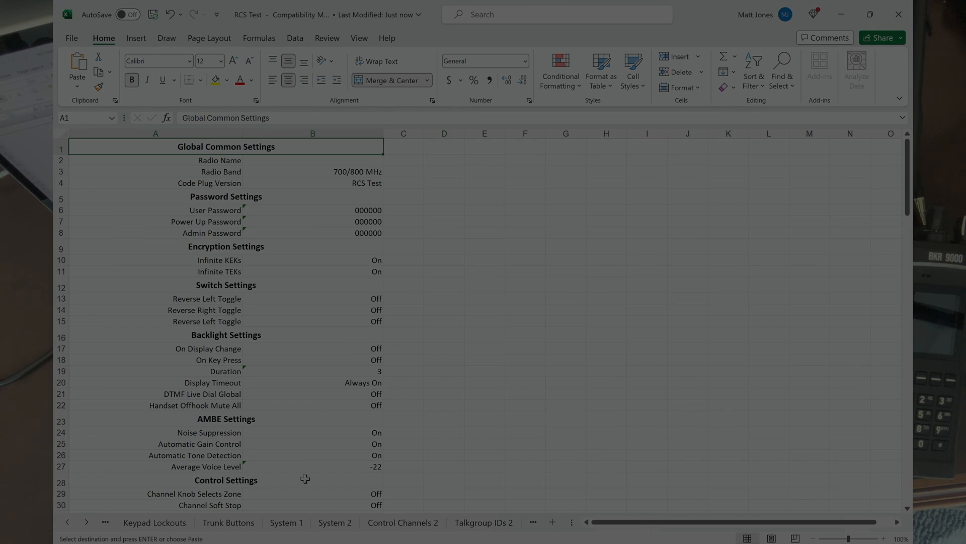
pyautogui.click(334, 522)
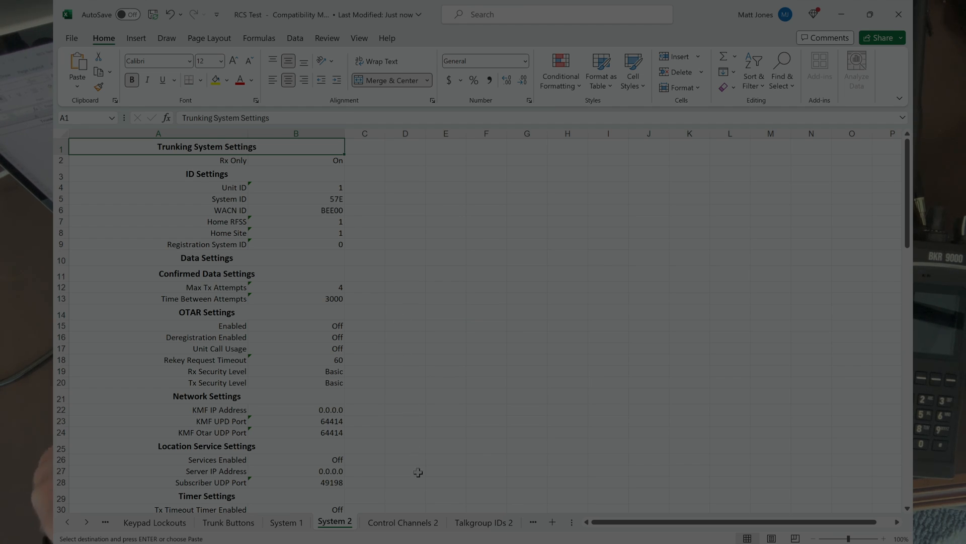
pyautogui.click(410, 522)
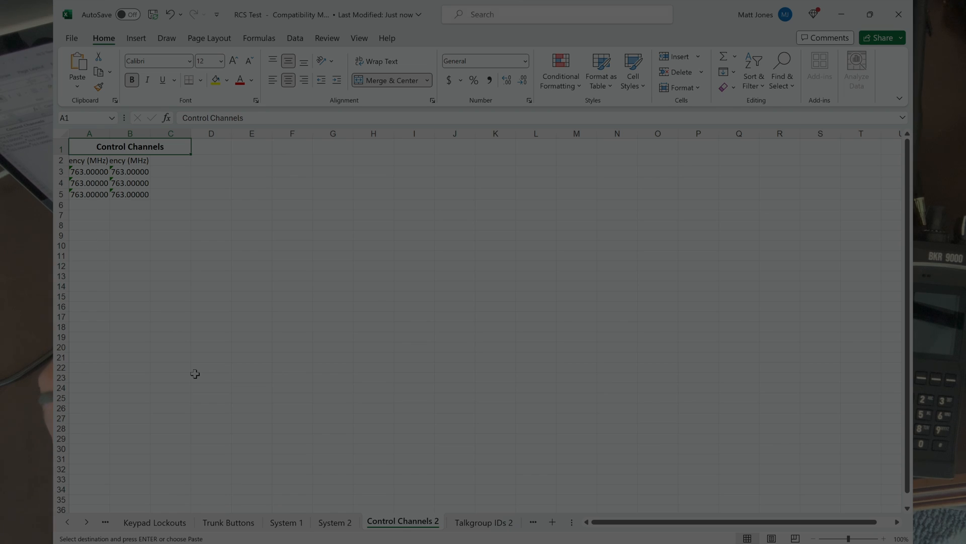
# Step: Copy the cleaned control channel frequencies under Step 5 Numbers, starting at R27, in the trs_sites_10521 workbook
pyautogui.hotkey('alt', 'Tab')
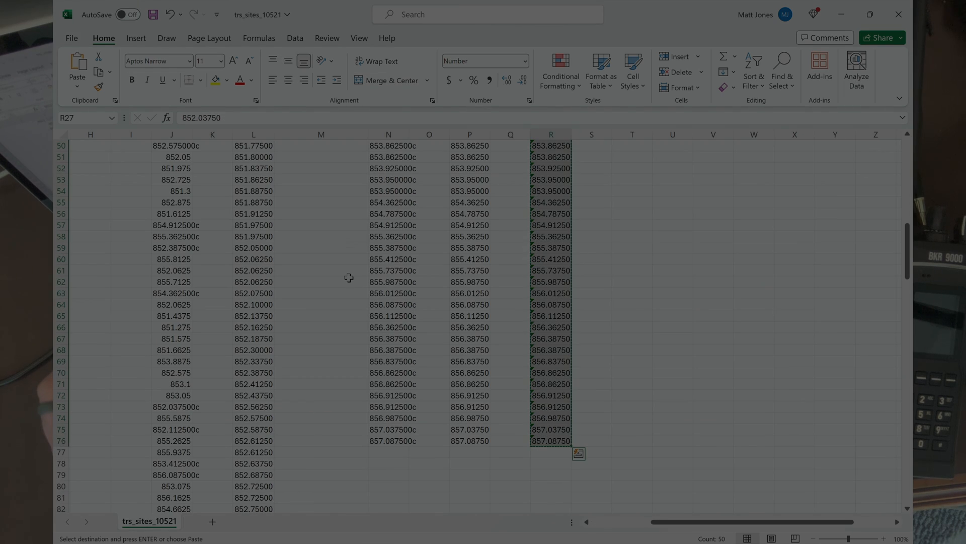
pyautogui.scroll(16, 451, 293)
pyautogui.scroll(-5, 451, 293)
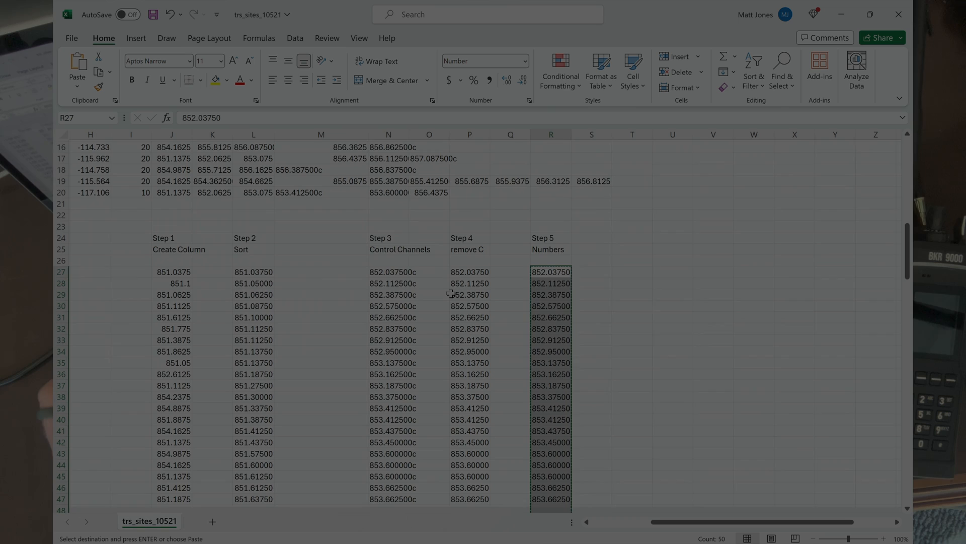
pyautogui.rightClick(550, 274)
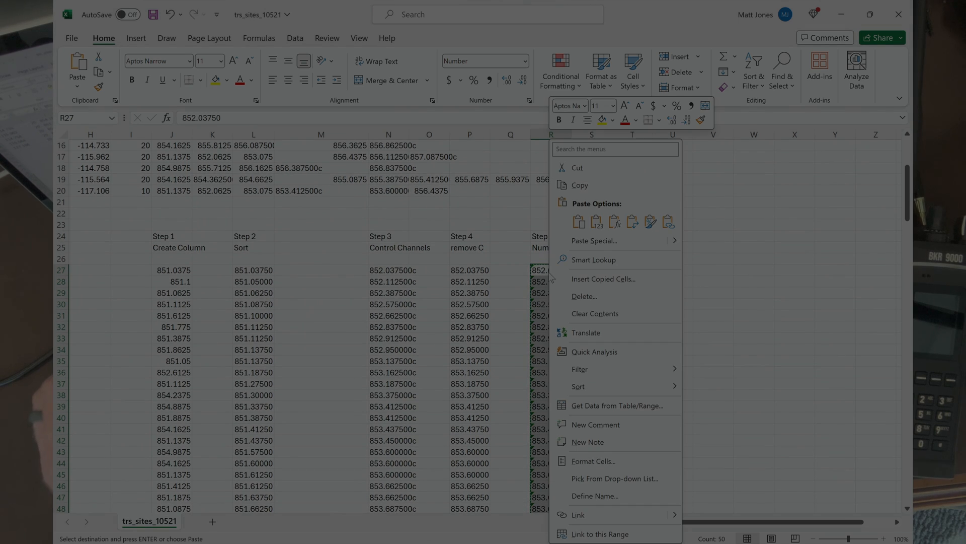
pyautogui.click(584, 185)
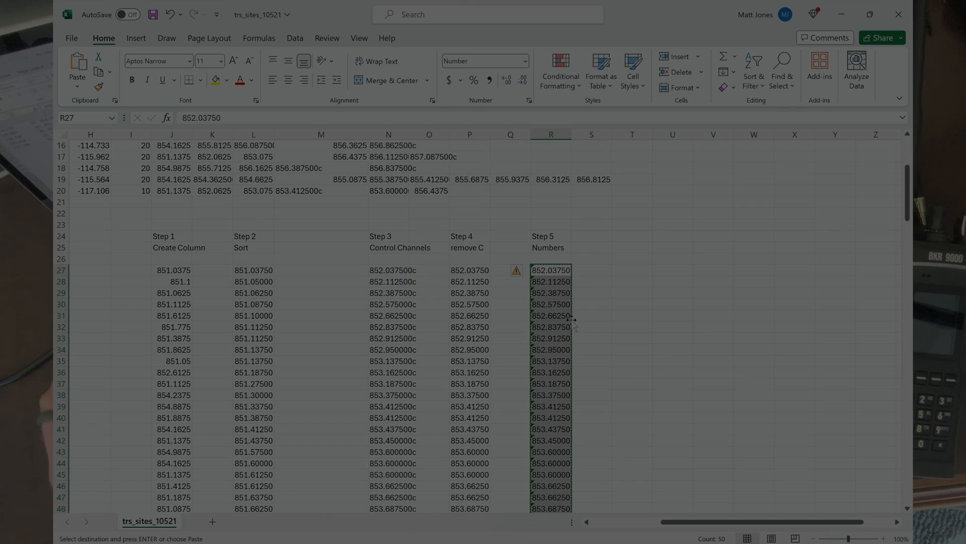
# Step: Paste the control channels as values into the Control Channels 2 sheet of RCS Test starting at A3, and apply the Number format
pyautogui.hotkey('alt', 'Tab')
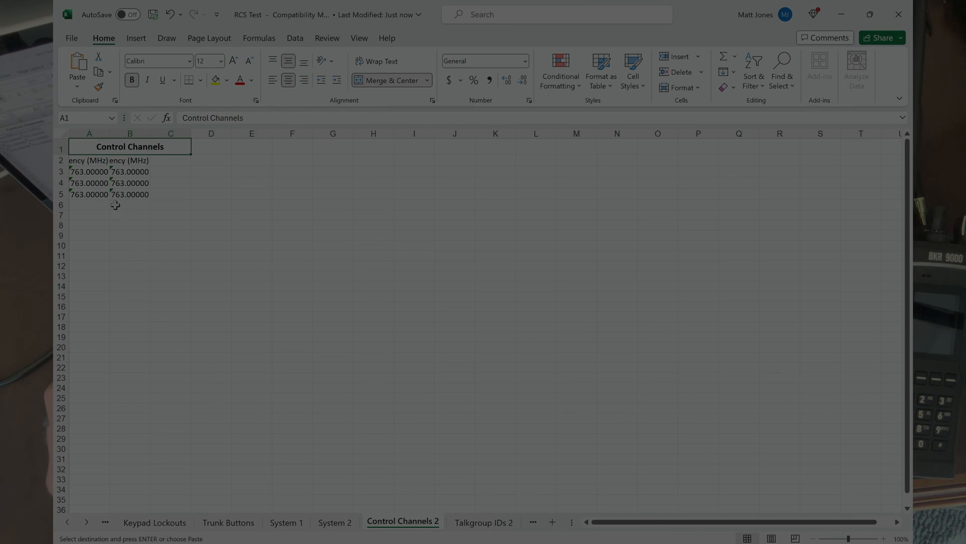
pyautogui.click(90, 173)
pyautogui.rightClick(91, 175)
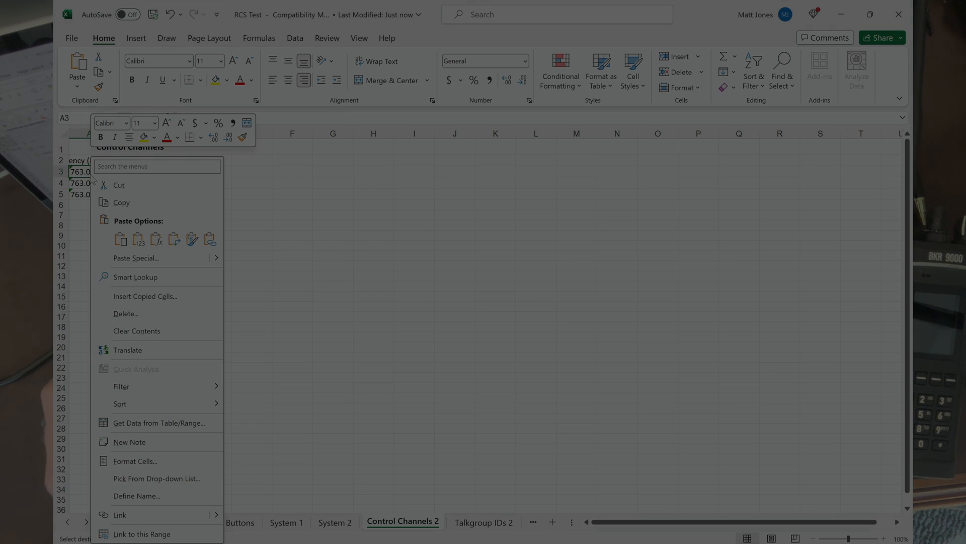
pyautogui.click(144, 241)
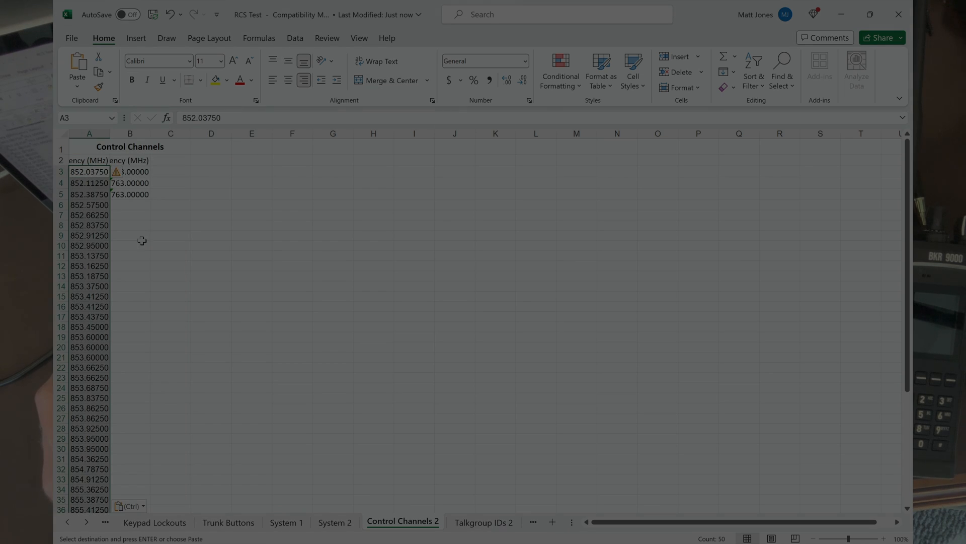
pyautogui.click(525, 61)
pyautogui.click(501, 113)
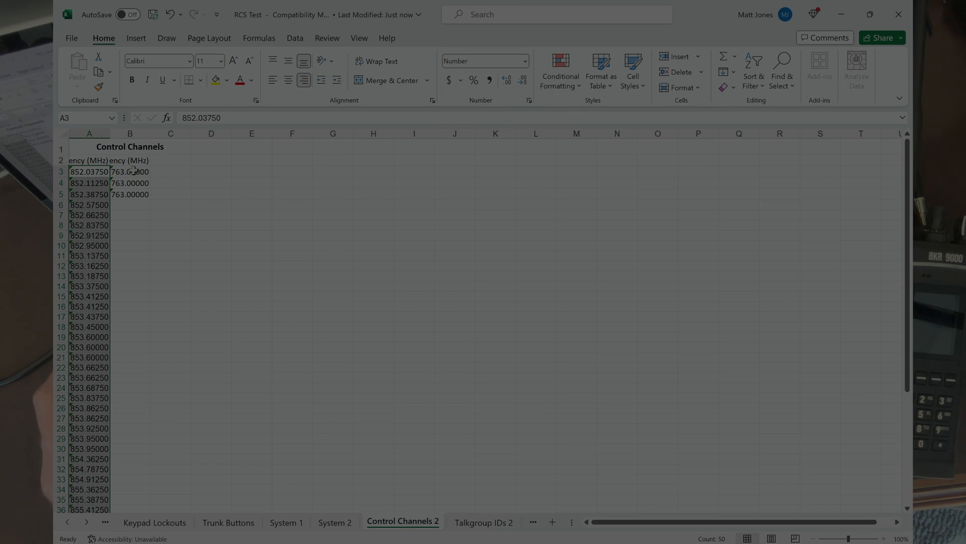
# Step: Extend the 763.00000 placeholders from B3:B5 down column B alongside the pasted control channels
pyautogui.moveTo(134, 170); pyautogui.dragTo(138, 190)
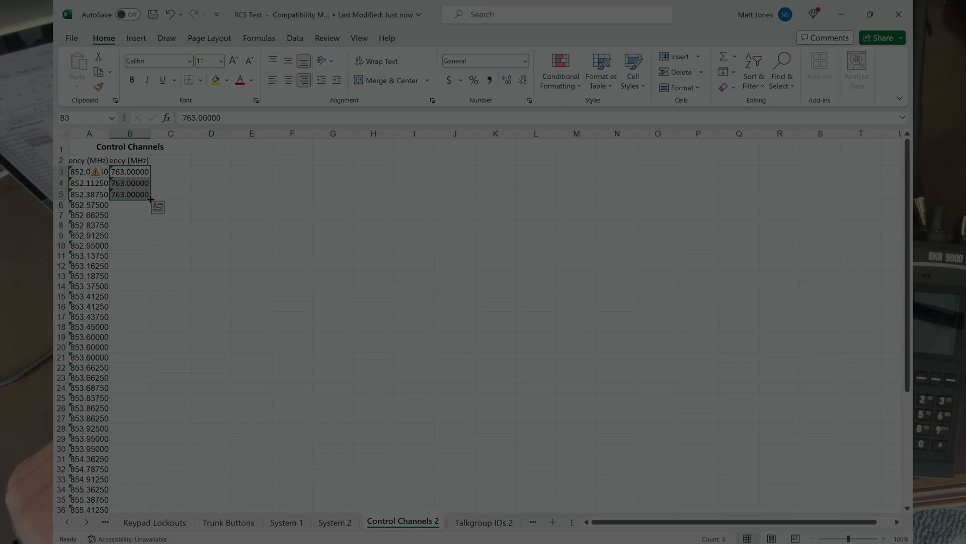
pyautogui.moveTo(150, 202); pyautogui.dragTo(152, 490)
pyautogui.click(244, 309)
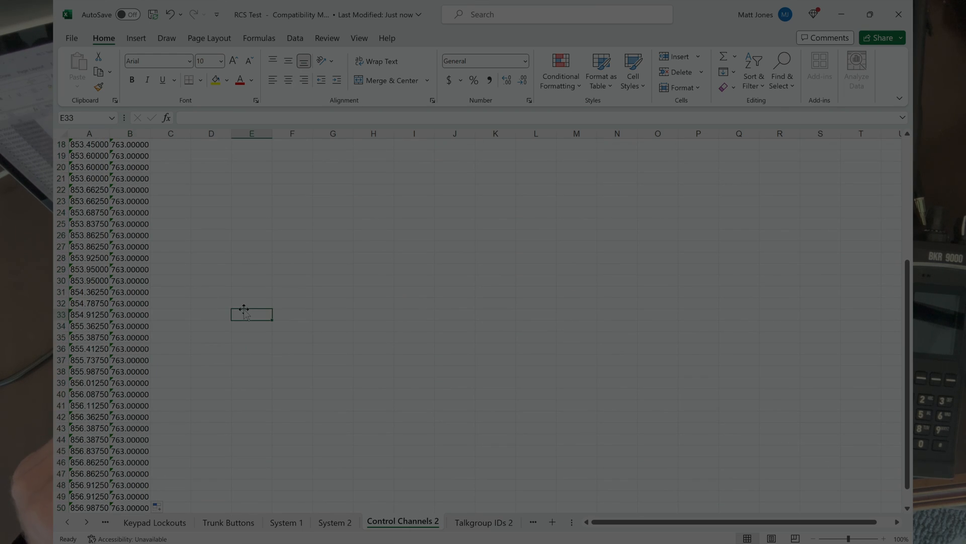
# Step: Widen columns A and B of the Control Channels 2 sheet to fit the full Rx and Tx Frequency headings
pyautogui.scroll(6, 245, 309)
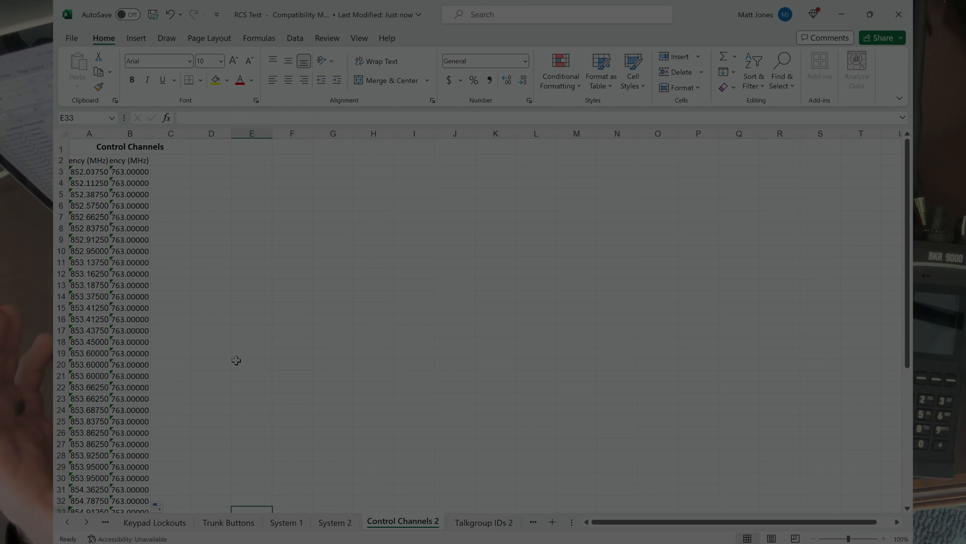
pyautogui.moveTo(151, 130); pyautogui.dragTo(172, 132)
pyautogui.moveTo(107, 133); pyautogui.dragTo(150, 132)
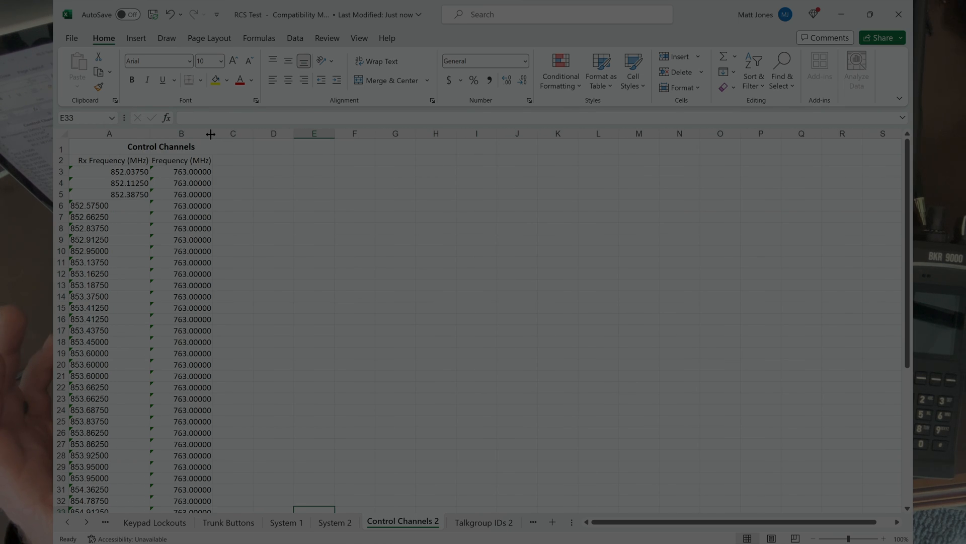
pyautogui.moveTo(210, 134); pyautogui.dragTo(240, 132)
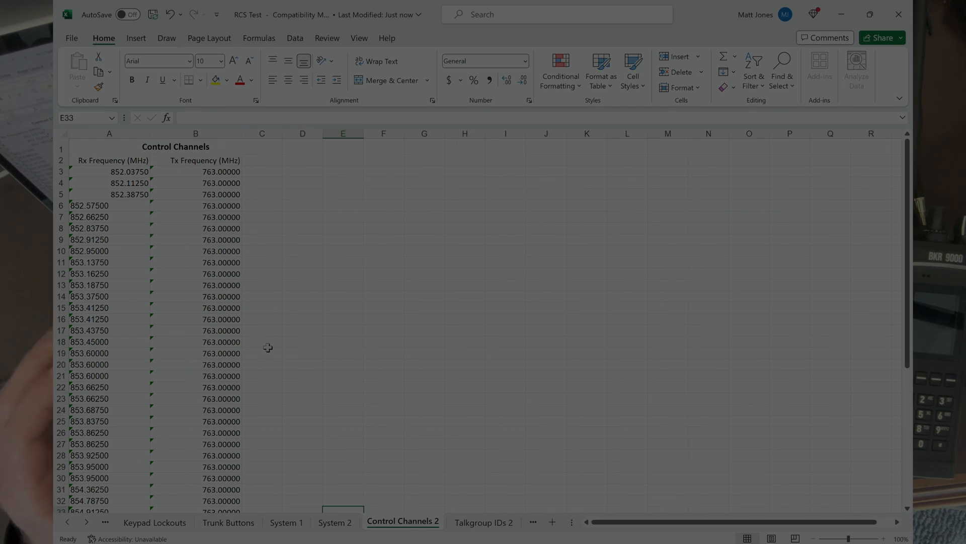
# Step: Open the Talkgroup IDs 2 sheet, and copy the entire talkgroup table from the trs_tg_10521 (2) workbook
pyautogui.click(486, 523)
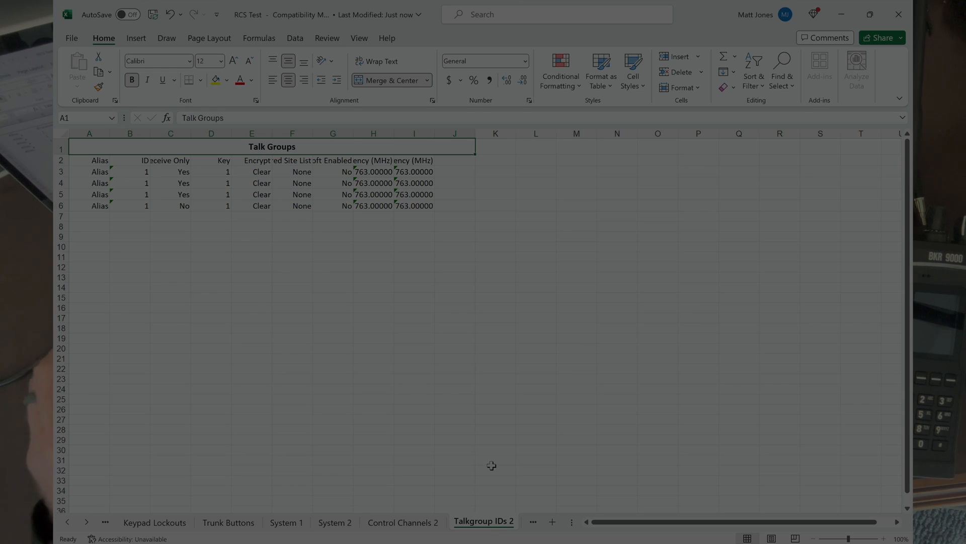
pyautogui.hotkey('alt', 'Tab')
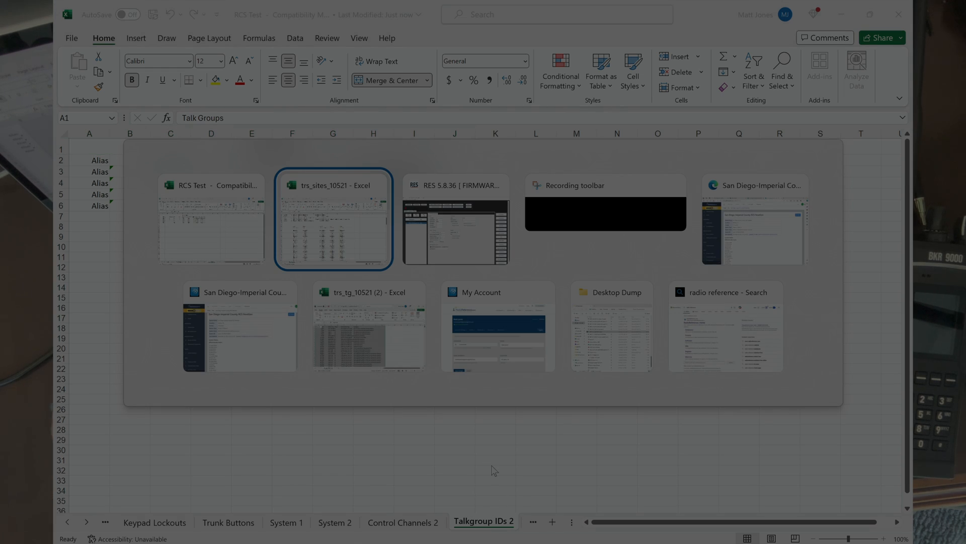
pyautogui.press('Tab')
pyautogui.press('Tab')
pyautogui.press('Tab')
pyautogui.press('Tab')
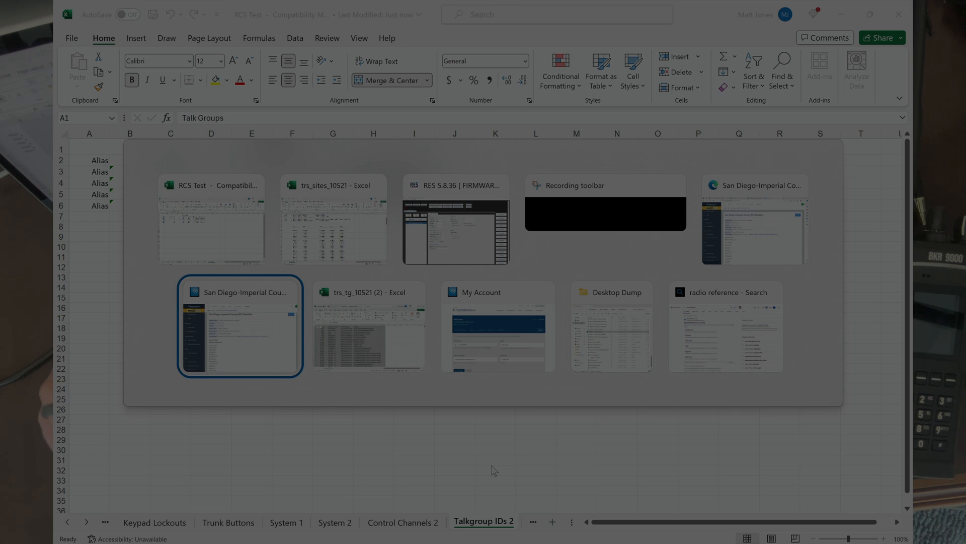
pyautogui.press('Tab')
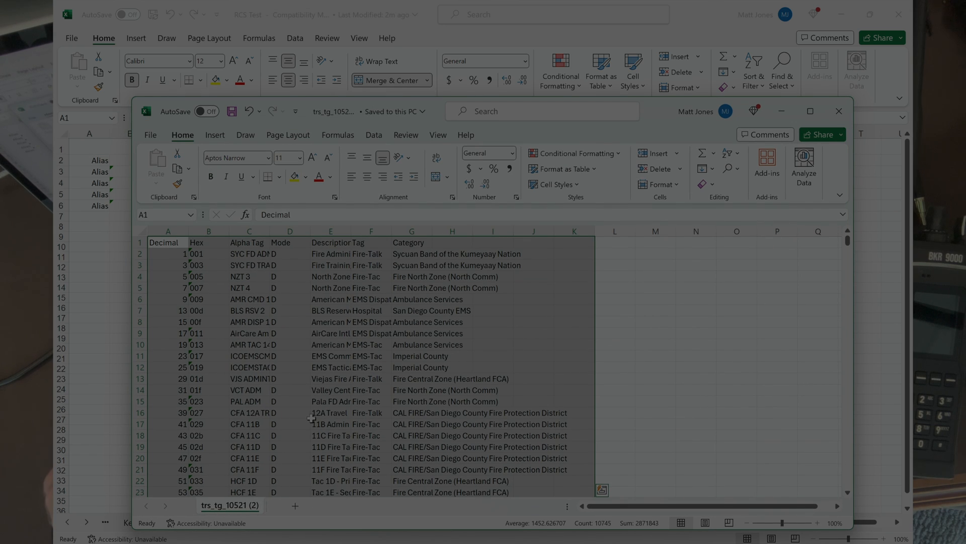
pyautogui.scroll(-20, 312, 418)
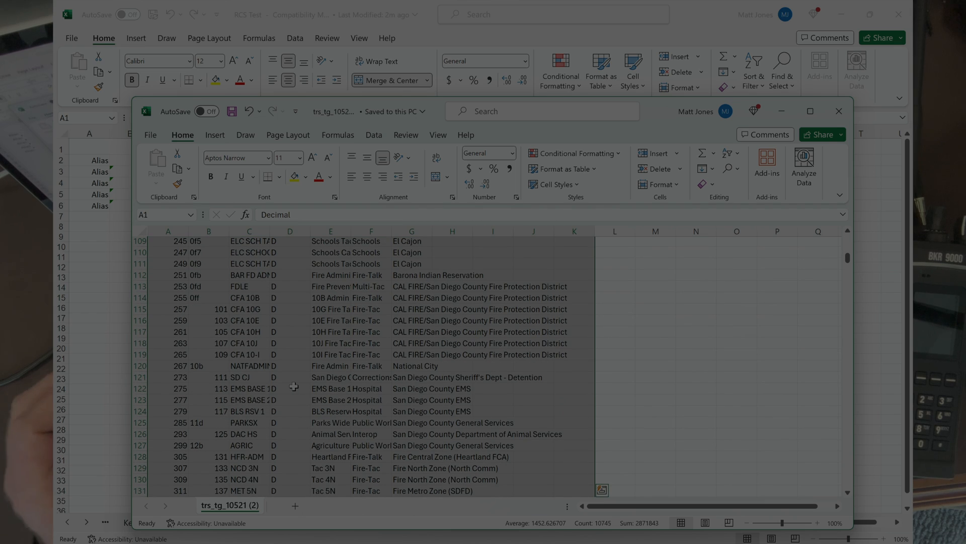
pyautogui.hotkey('ctrl', 'c')
# Step: Paste the copied talkgroup table into the Talkgroup IDs 2 sheet of RCS Test, starting at M2
pyautogui.hotkey('alt', 'Tab')
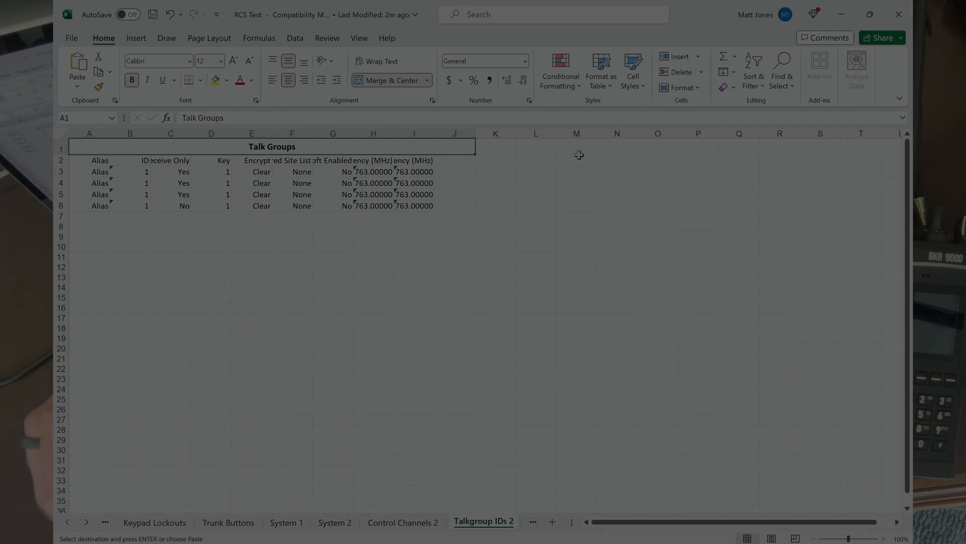
pyautogui.click(576, 157)
pyautogui.hotkey('ctrl', 'v')
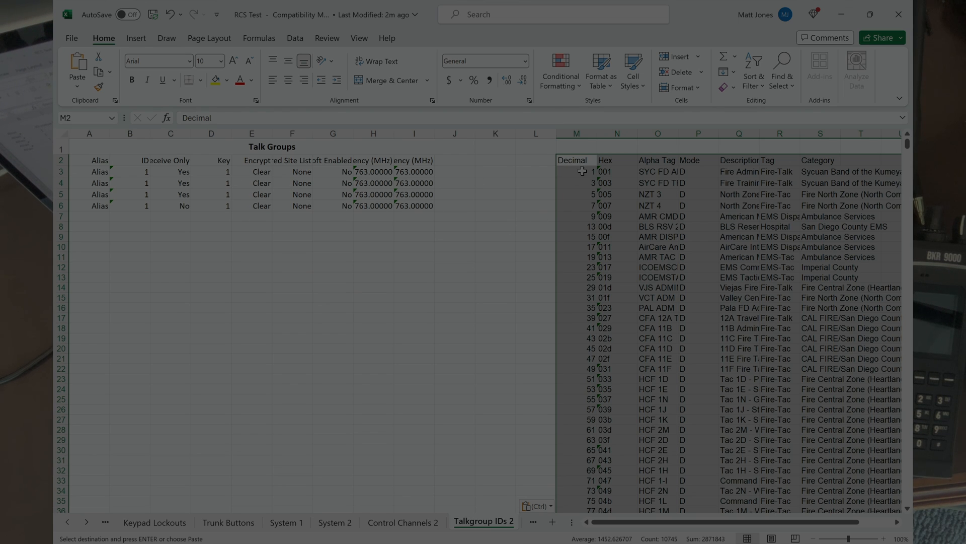
# Step: Copy the decimal talkgroup IDs from M3:M1536 into the ID column of the Talk Groups table, starting at B4
pyautogui.moveTo(582, 171); pyautogui.dragTo(575, 501)
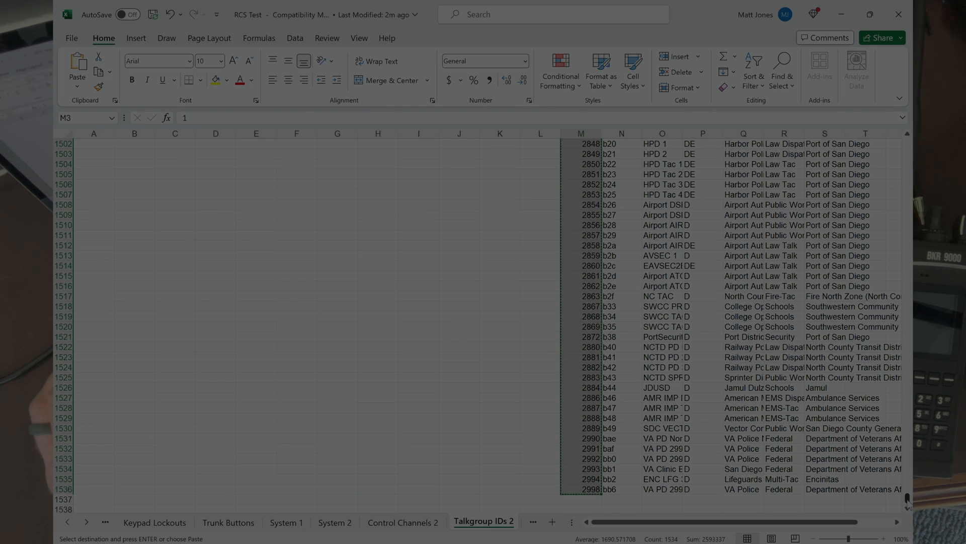
pyautogui.moveTo(907, 498); pyautogui.dragTo(908, 145)
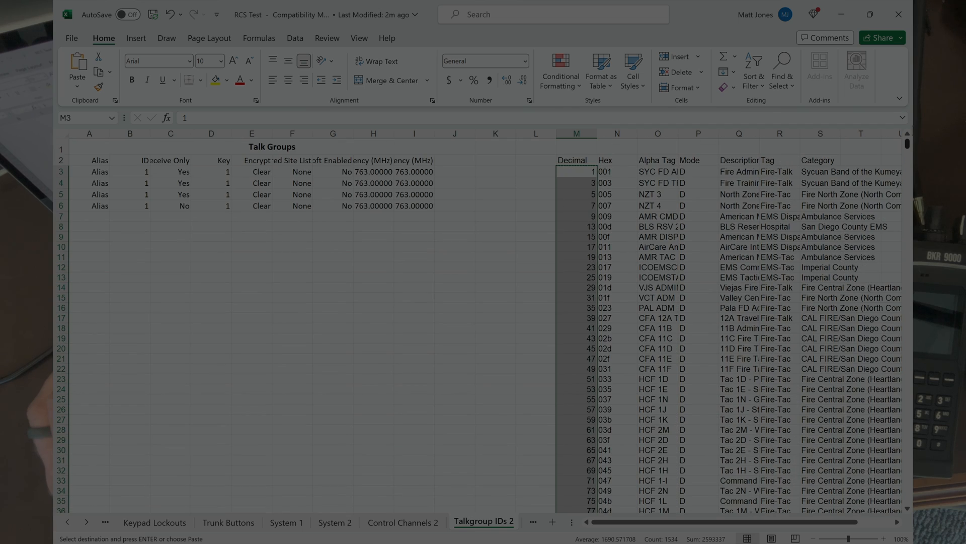
pyautogui.click(136, 183)
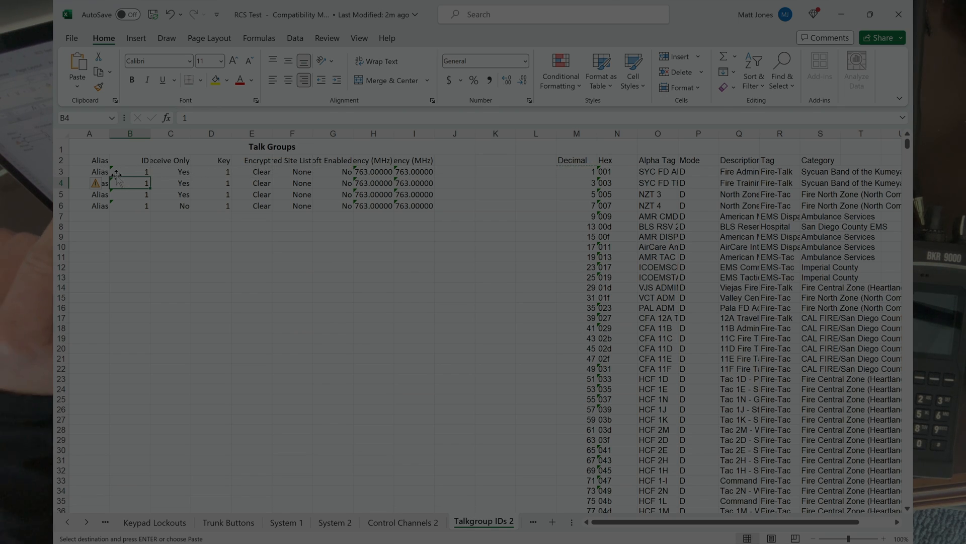
pyautogui.hotkey('ctrl', 'v')
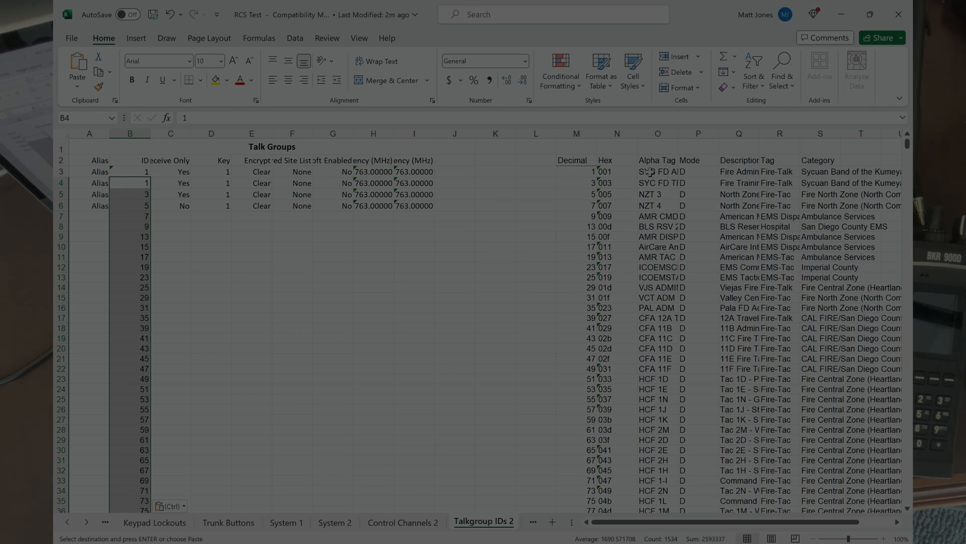
# Step: Copy the alpha tags from O3:O1536 into the Alias column of the Talk Groups table, starting at A4
pyautogui.moveTo(649, 172); pyautogui.dragTo(670, 519)
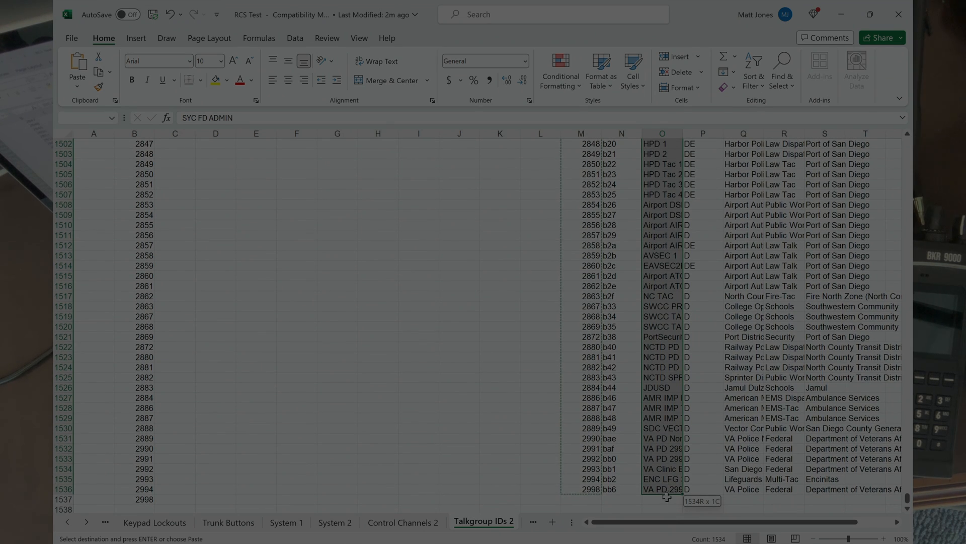
pyautogui.moveTo(667, 497); pyautogui.dragTo(667, 457)
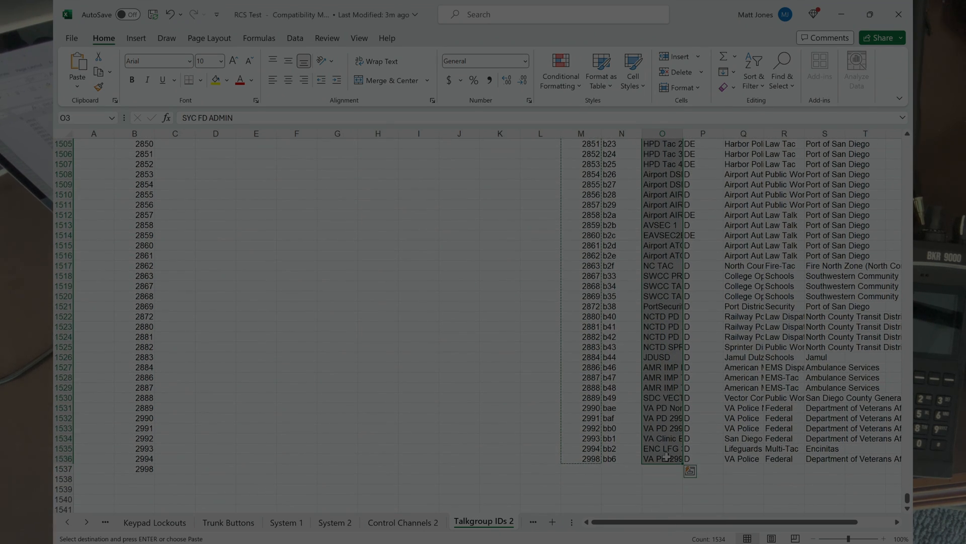
pyautogui.scroll(20, 439, 319)
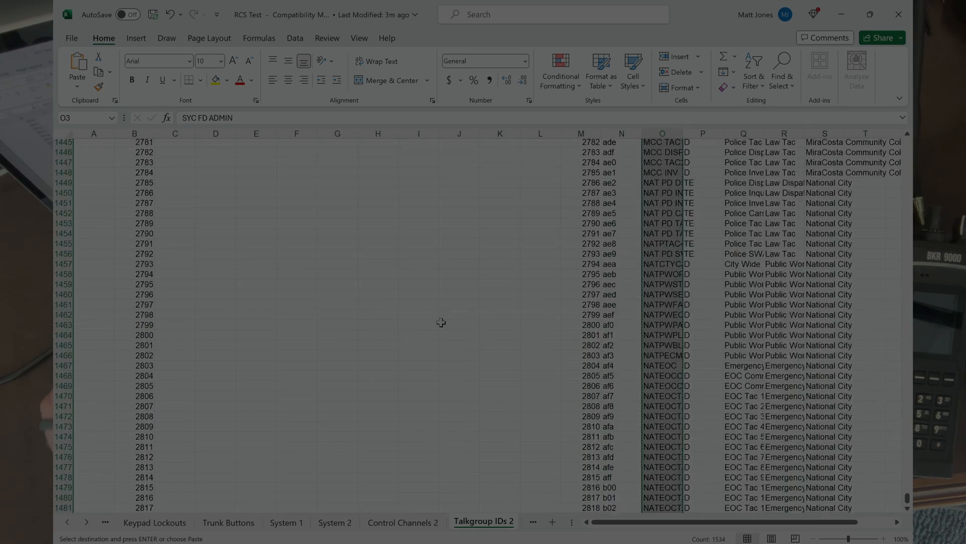
pyautogui.scroll(4, 881, 466)
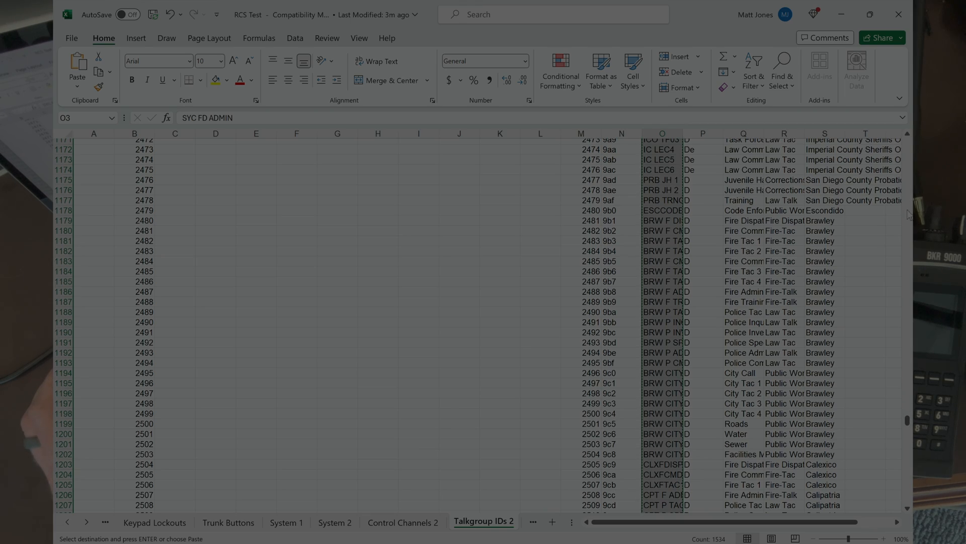
pyautogui.scroll(20, 909, 211)
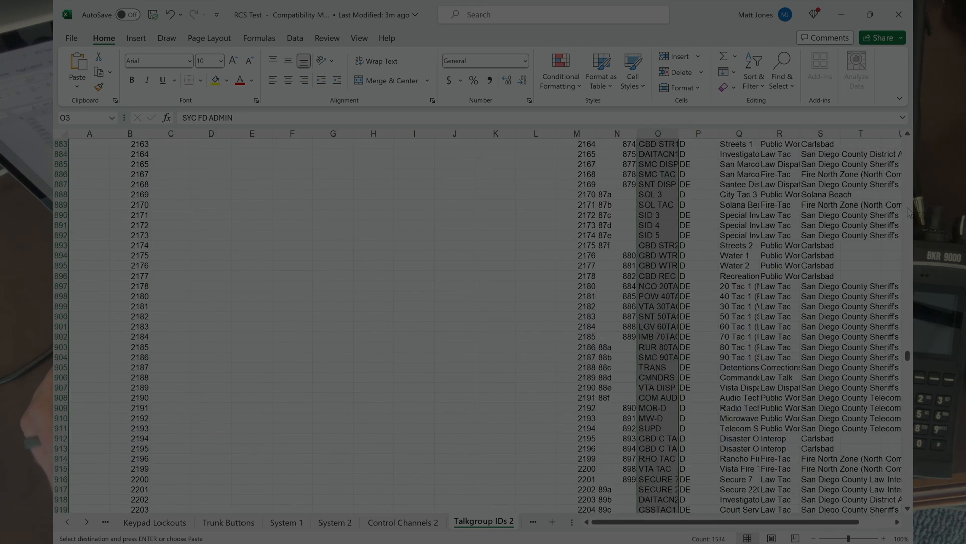
pyautogui.scroll(20, 909, 211)
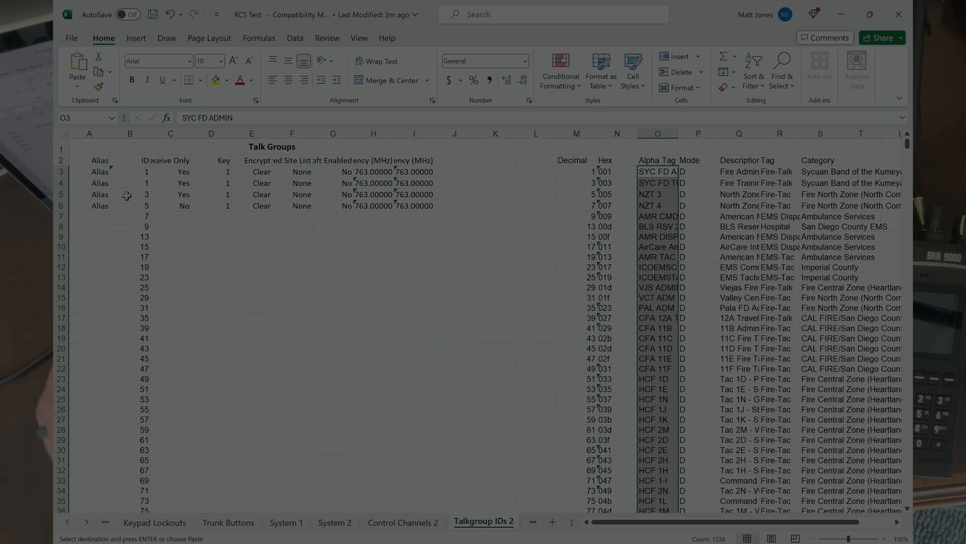
pyautogui.click(101, 182)
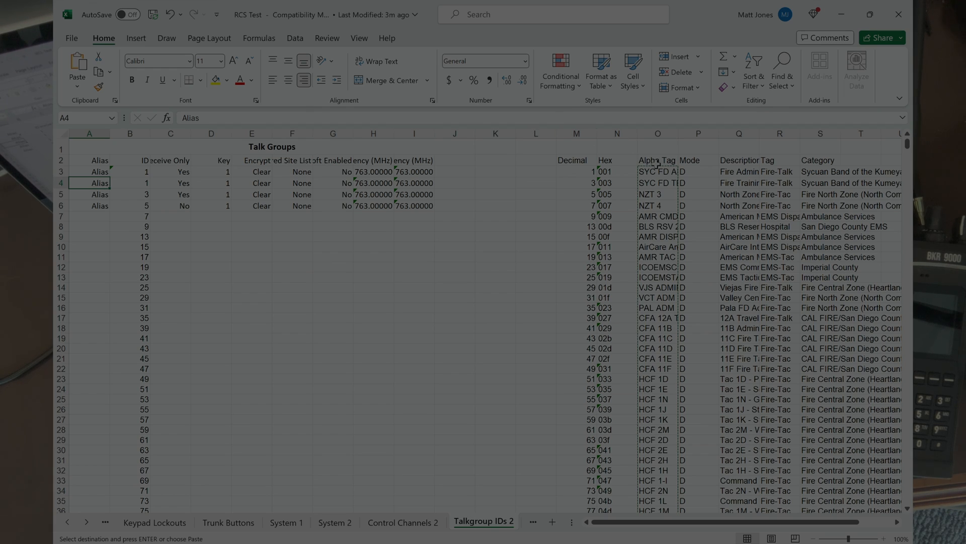
pyautogui.rightClick(93, 183)
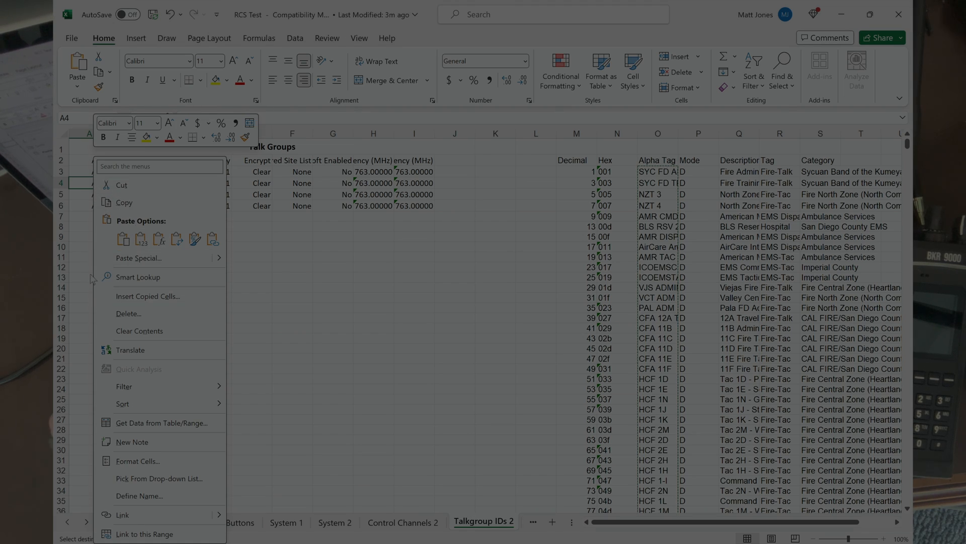
pyautogui.click(136, 244)
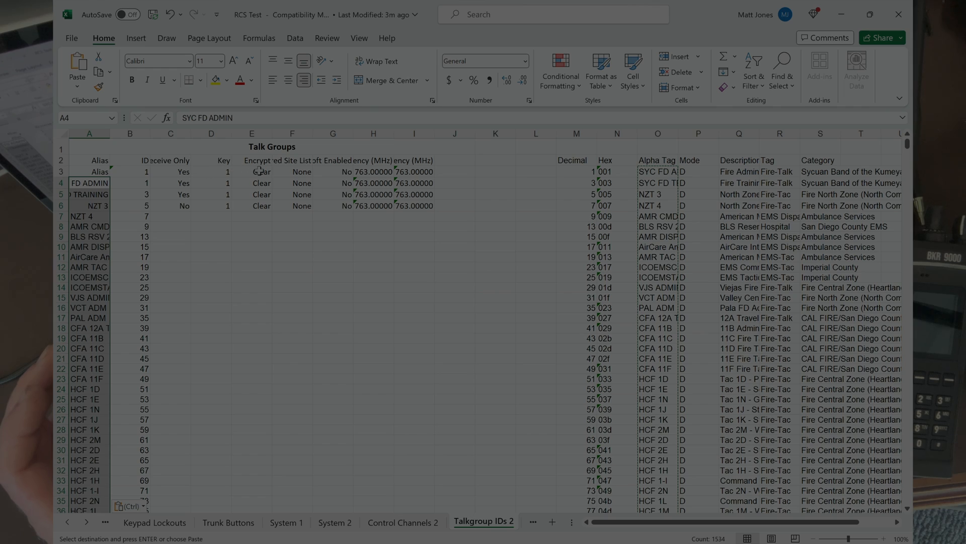
# Step: Rename the alias in A3 to Wildcard and set its talkgroup ID in B3 to 0
pyautogui.click(103, 171)
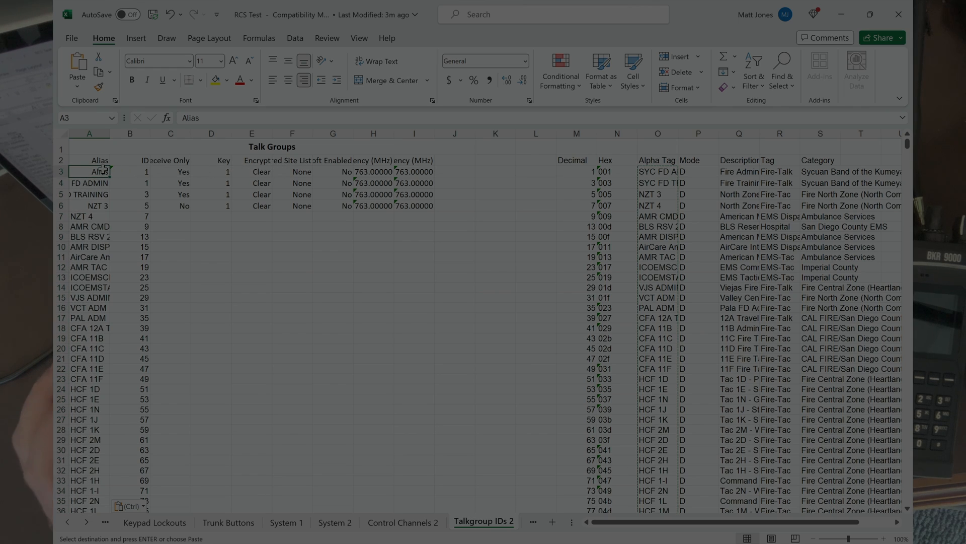
pyautogui.write('Wilda')
pyautogui.press('BackSpace')
pyautogui.press('BackSpace')
pyautogui.press('BackSpace')
pyautogui.press('BackSpace')
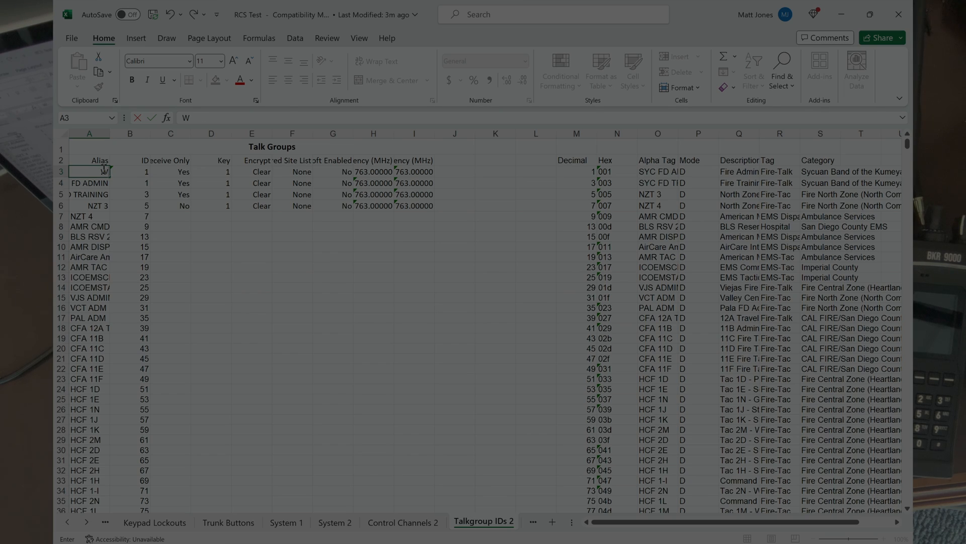
pyautogui.write('ildcard')
pyautogui.click(144, 172)
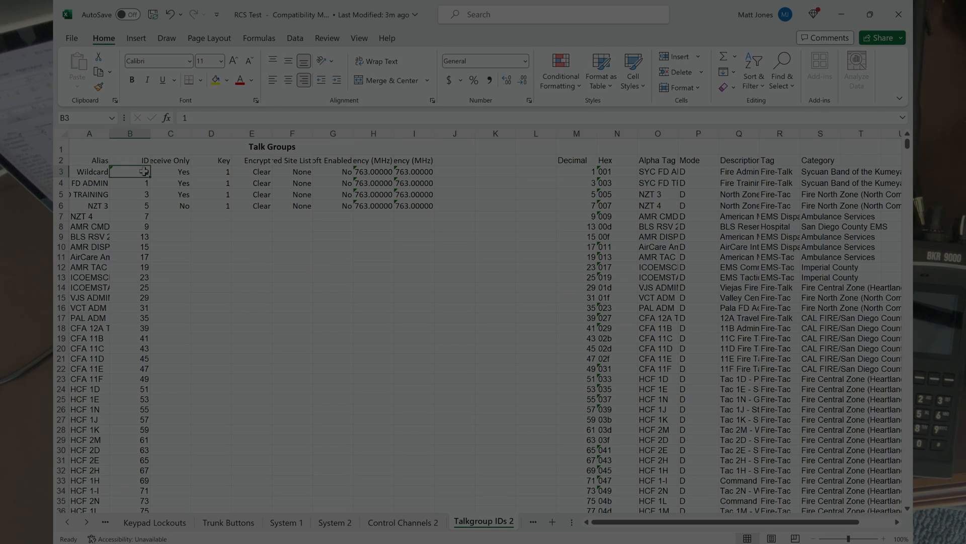
pyautogui.write('0')
pyautogui.click(255, 299)
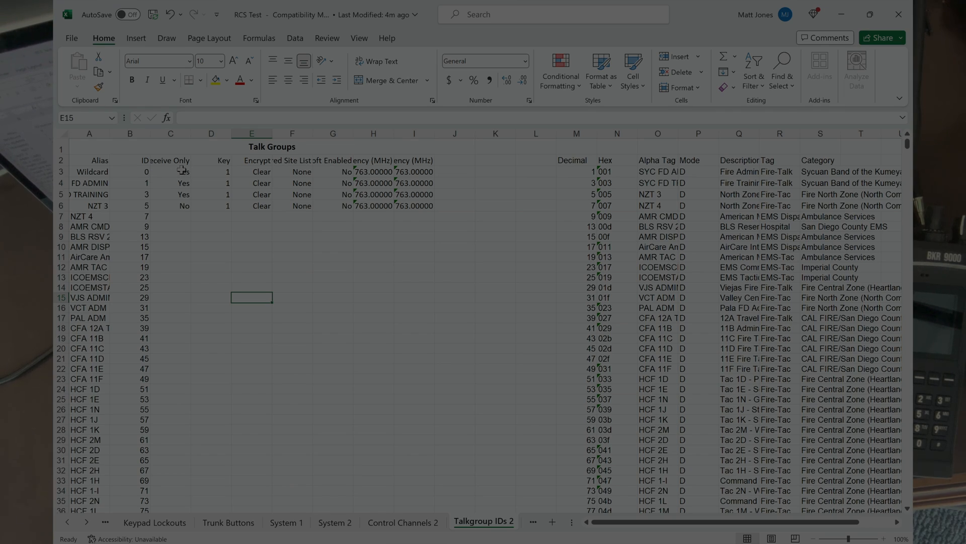
# Step: Fill the Talk Groups settings in C3:I5 down through row 1537 to cover every talkgroup
pyautogui.moveTo(181, 170); pyautogui.dragTo(417, 190)
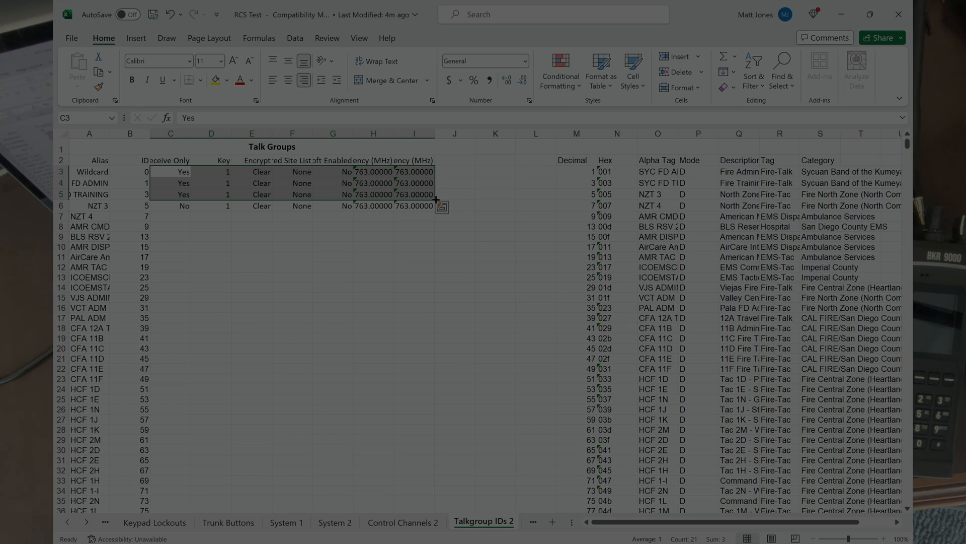
pyautogui.moveTo(436, 199); pyautogui.dragTo(426, 484)
pyautogui.scroll(-3, 513, 349)
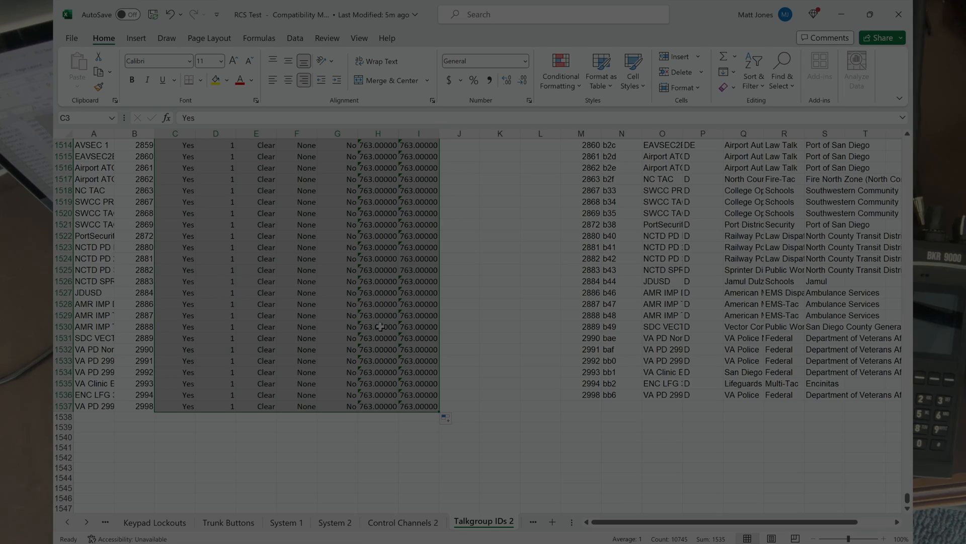
pyautogui.scroll(20, 492, 328)
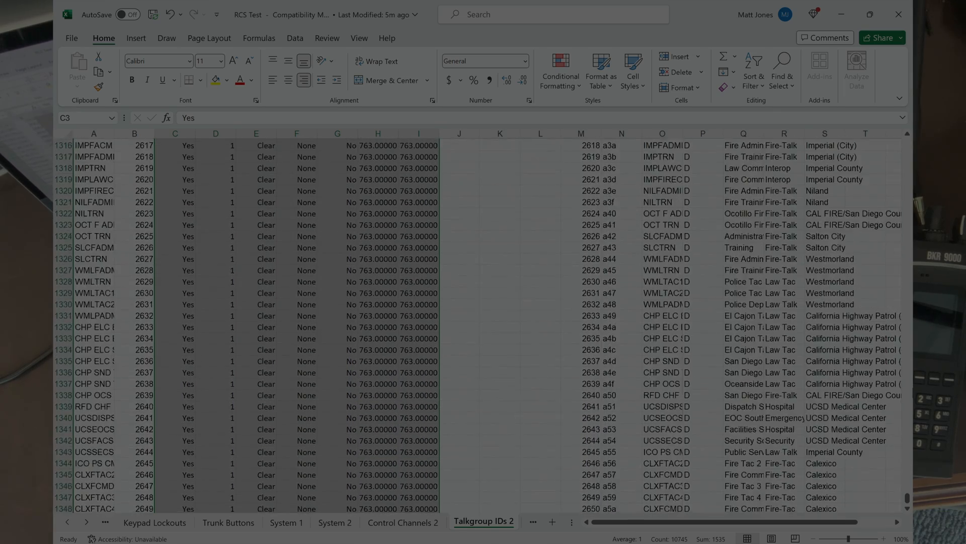
pyautogui.scroll(6, 478, 325)
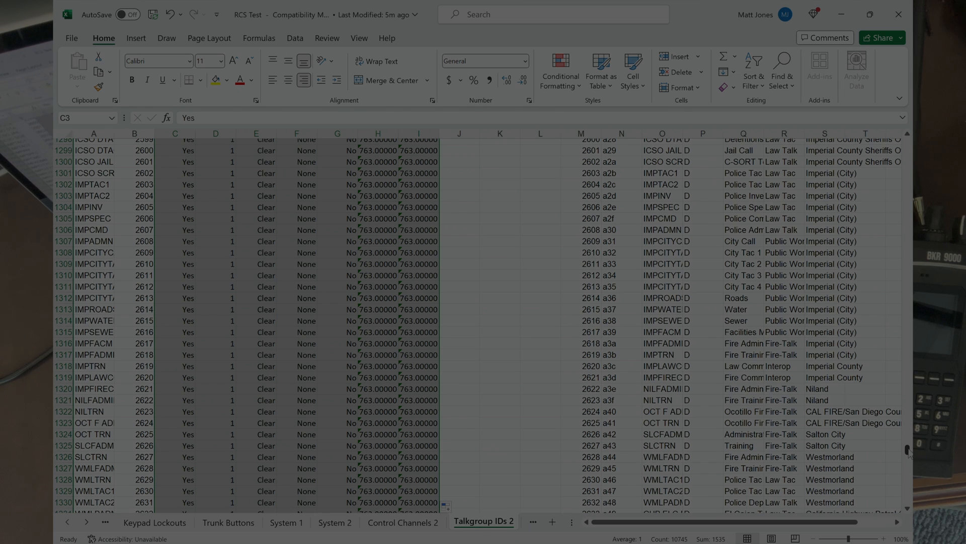
pyautogui.moveTo(907, 450); pyautogui.dragTo(907, 114)
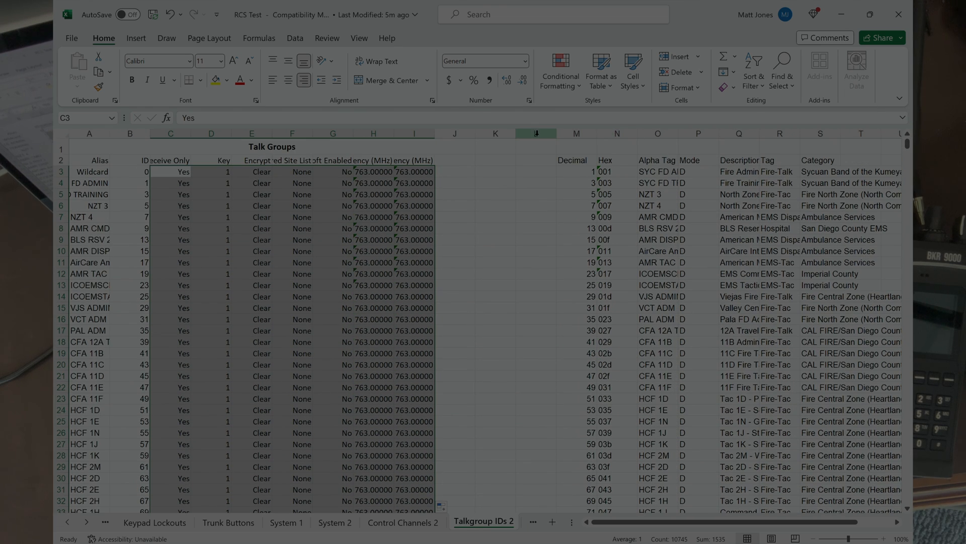
# Step: Clear the pasted source talkgroup data from columns L through X, and save the RCS Test workbook
pyautogui.moveTo(535, 133); pyautogui.dragTo(869, 116)
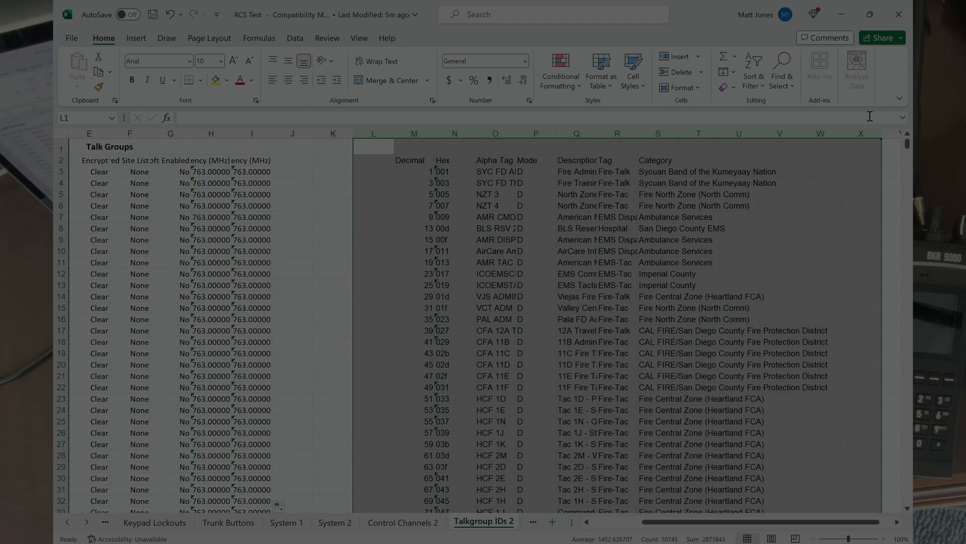
pyautogui.press('Delete')
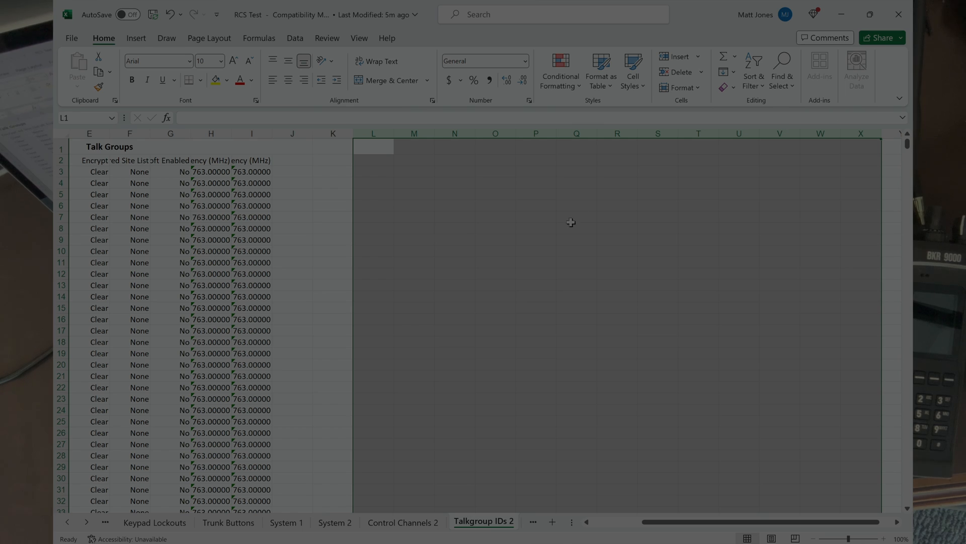
pyautogui.hscroll(-4, 636, 324)
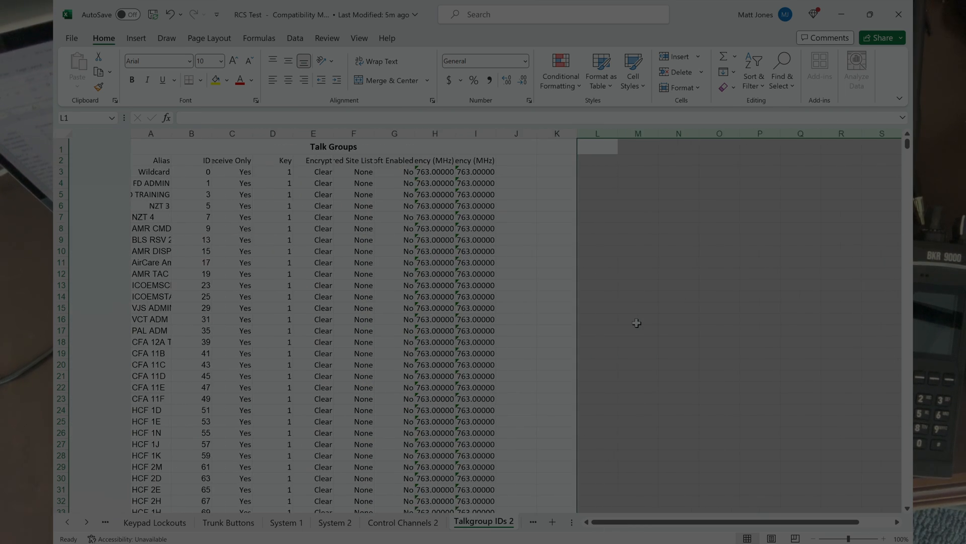
pyautogui.click(153, 16)
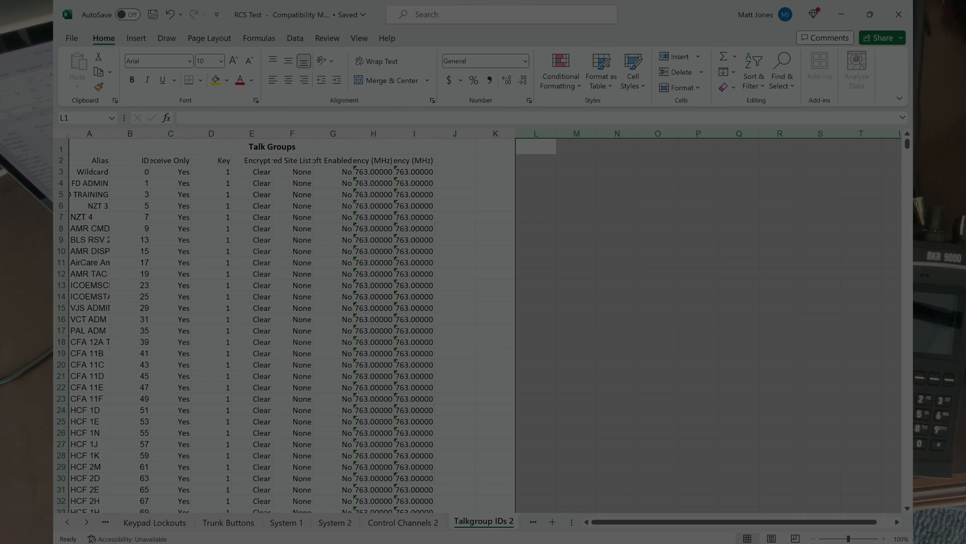
# Step: Switch to RES and start a parameter import from the RCS Test Excel file on the Desktop
pyautogui.click(545, 543)
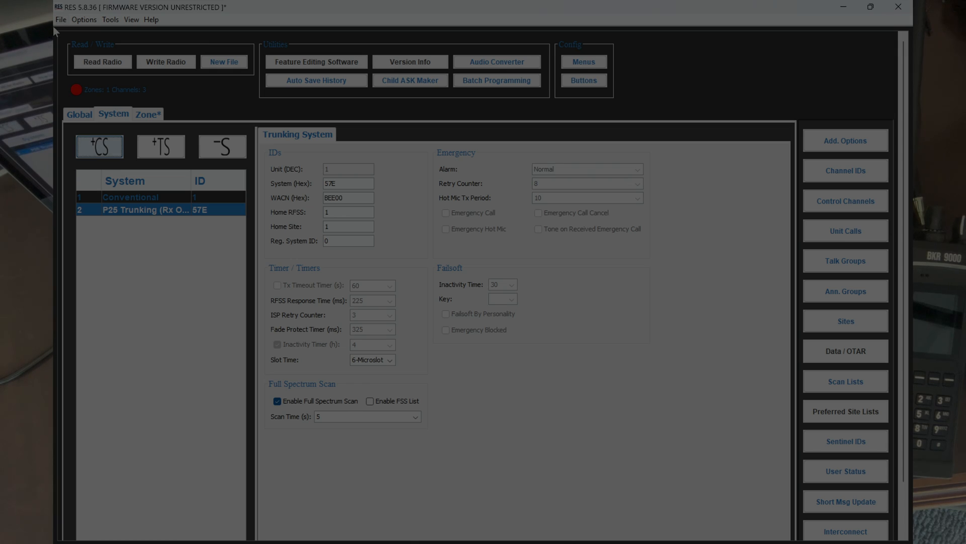
pyautogui.click(61, 20)
pyautogui.moveTo(90, 130)
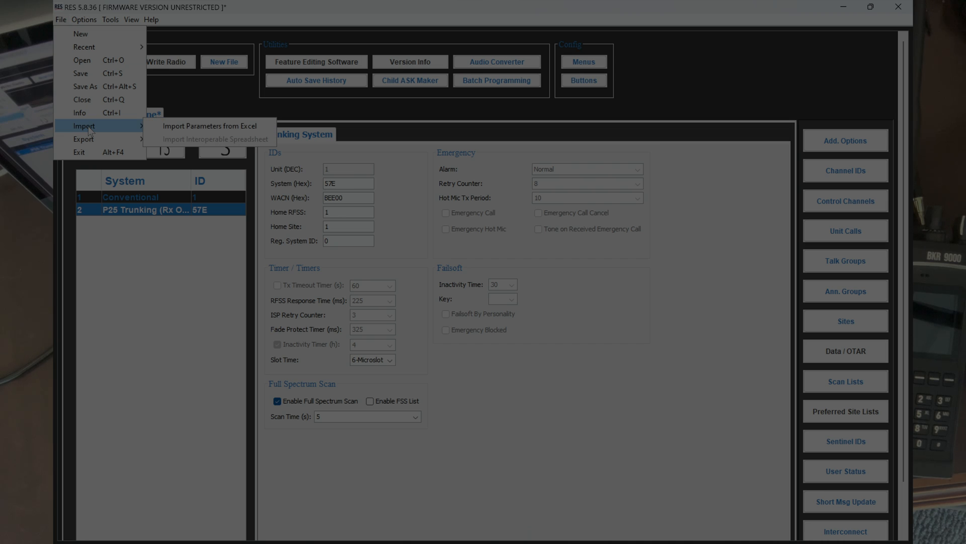
pyautogui.click(171, 129)
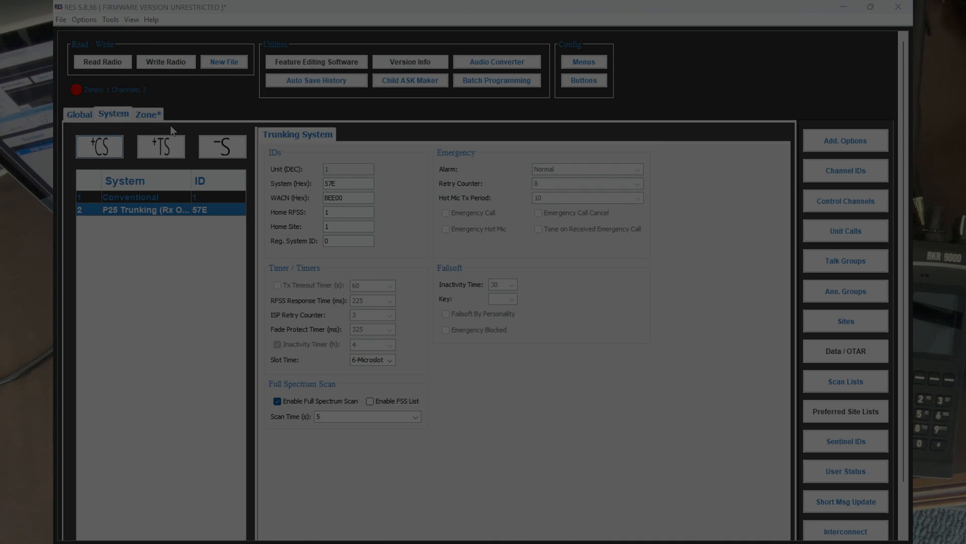
pyautogui.click(195, 100)
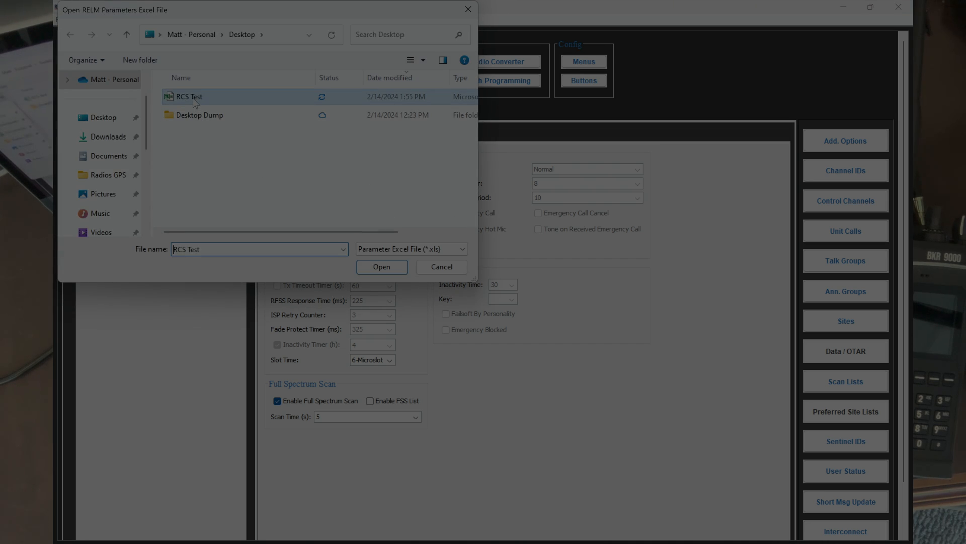
pyautogui.click(377, 267)
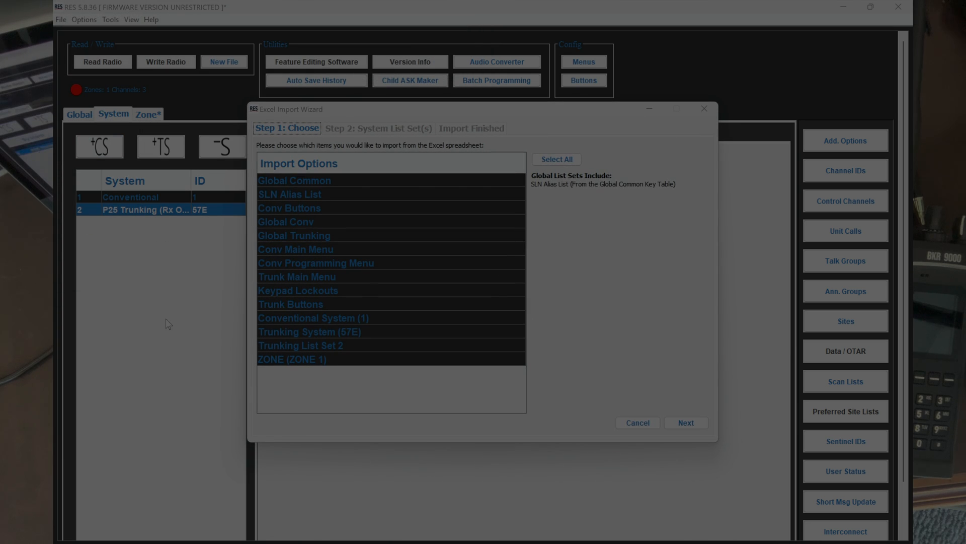
# Step: Choose Trunking System (57E) and Trunking List Set 2 as the items to import, and continue to the list set assignment
pyautogui.click(305, 346)
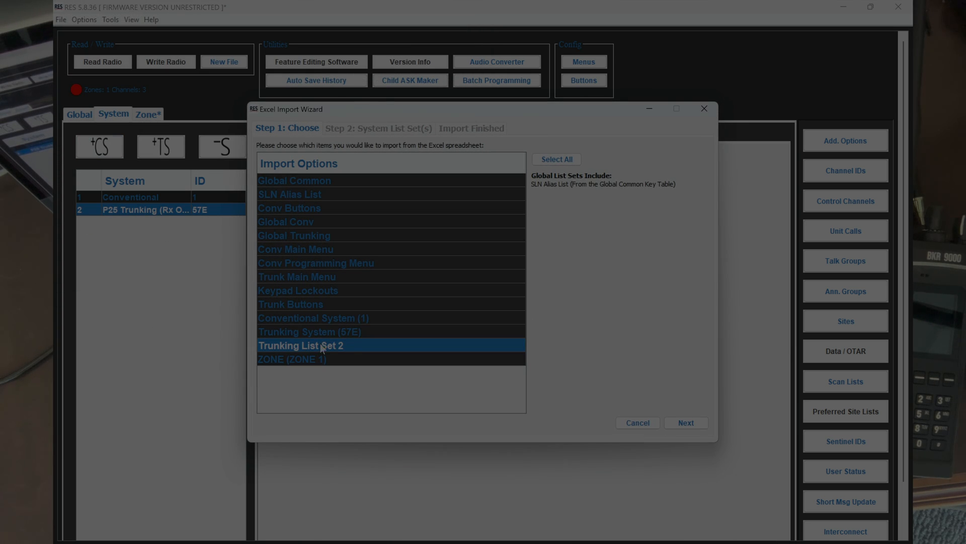
pyautogui.click(352, 334)
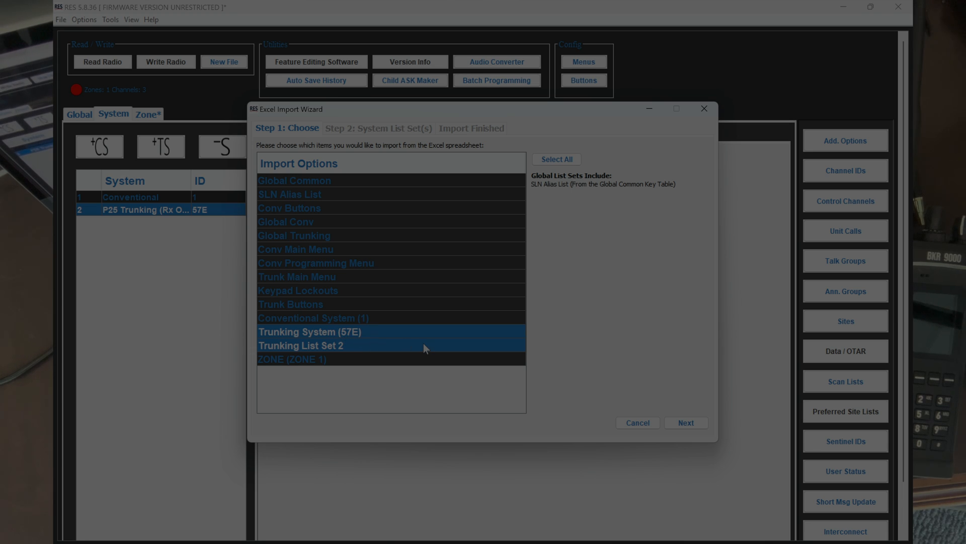
pyautogui.click(683, 425)
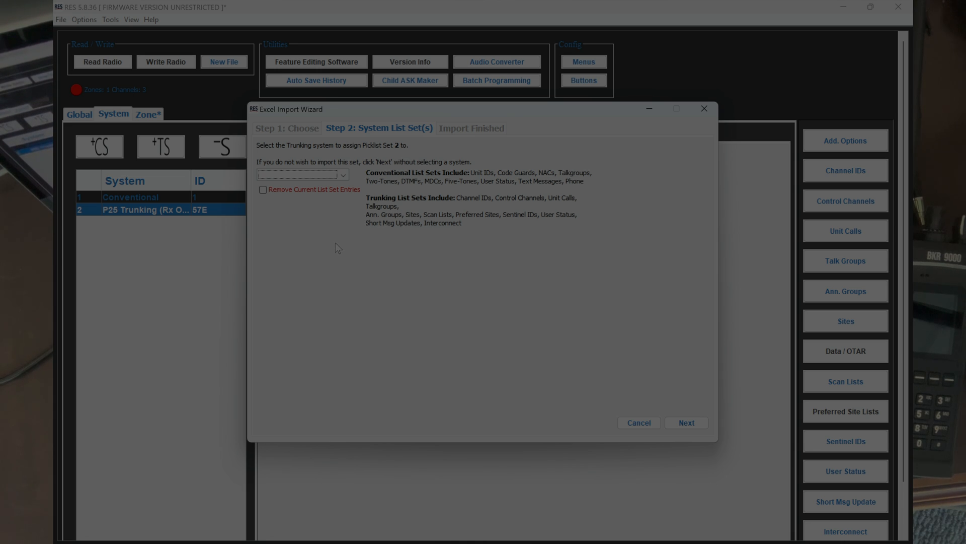
# Step: Assign Picklist Set 2 to Trunking System 3 - ID 57E with current list set entries removed, and finish the import
pyautogui.click(344, 175)
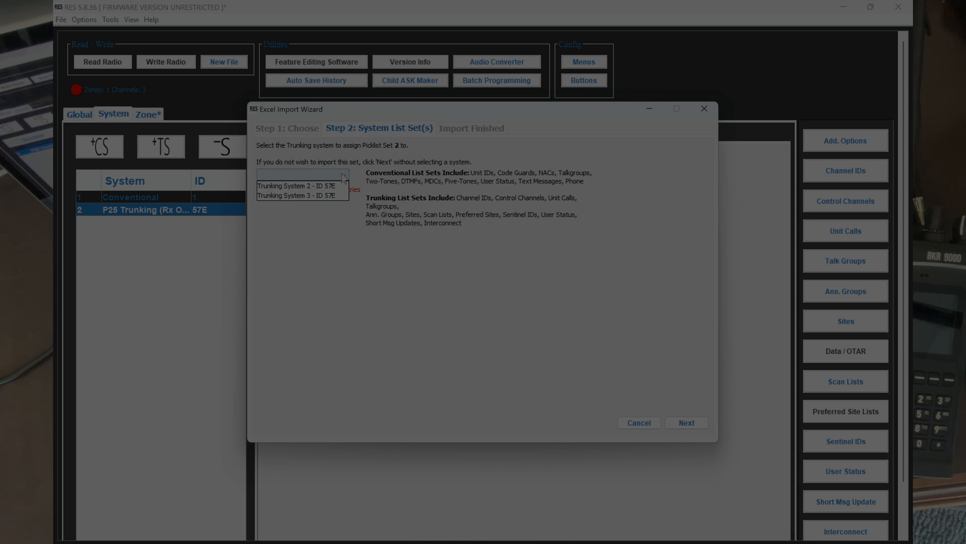
pyautogui.click(321, 194)
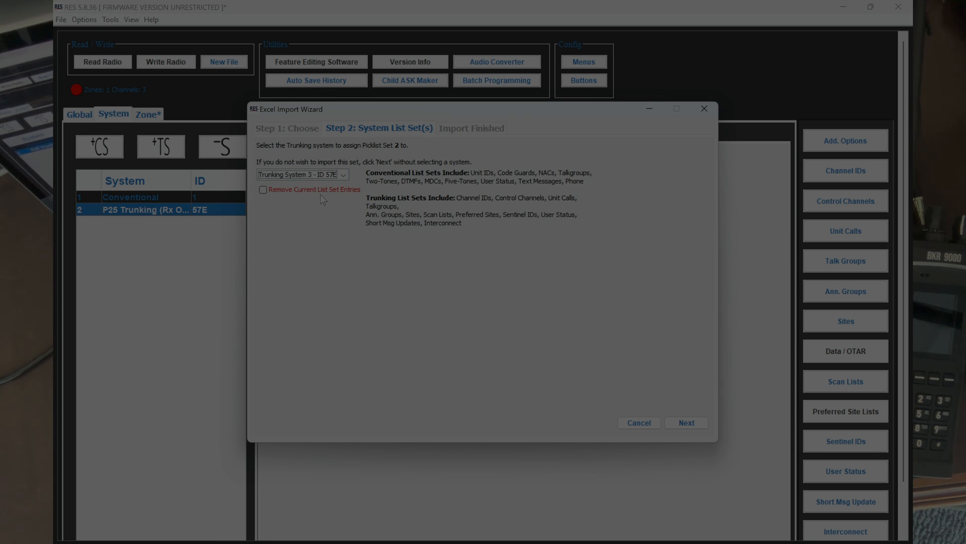
pyautogui.click(263, 190)
pyautogui.click(687, 423)
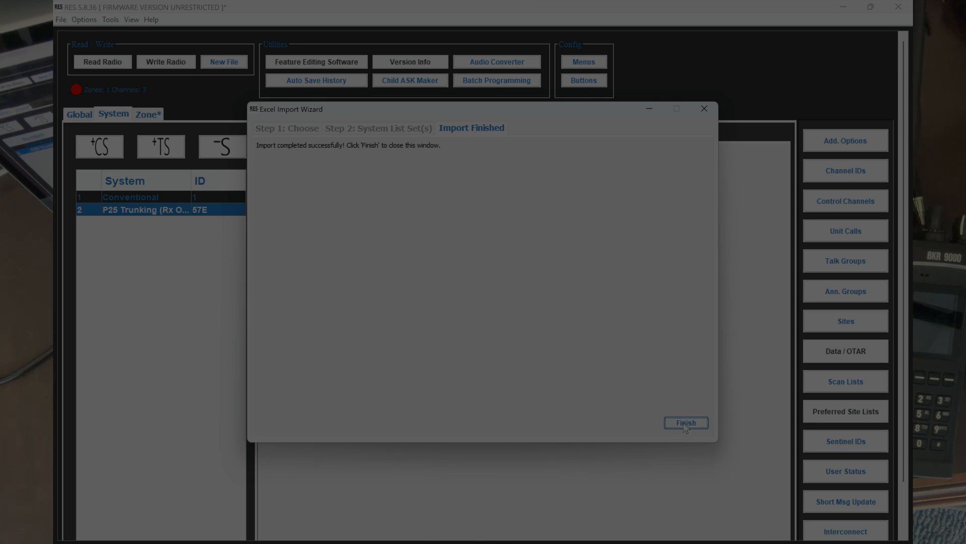
pyautogui.click(687, 422)
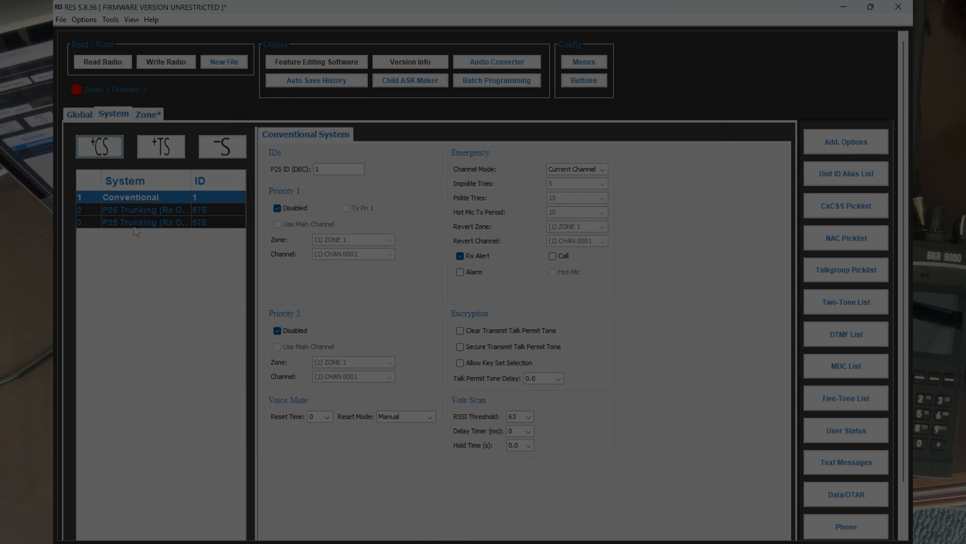
# Step: Delete the first of the two 57E trunking systems with its channels, and enable Full Spectrum Scan on the remaining one
pyautogui.click(89, 207)
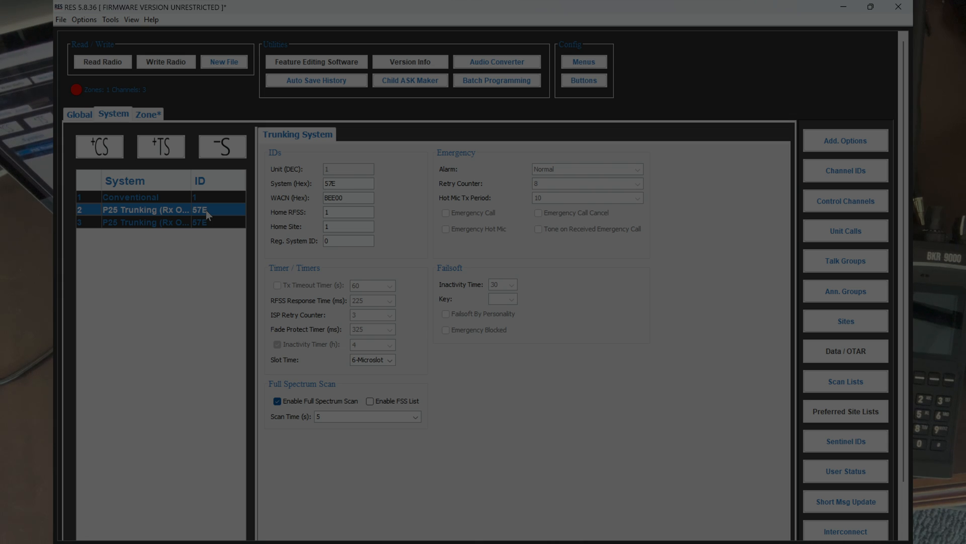
pyautogui.click(223, 148)
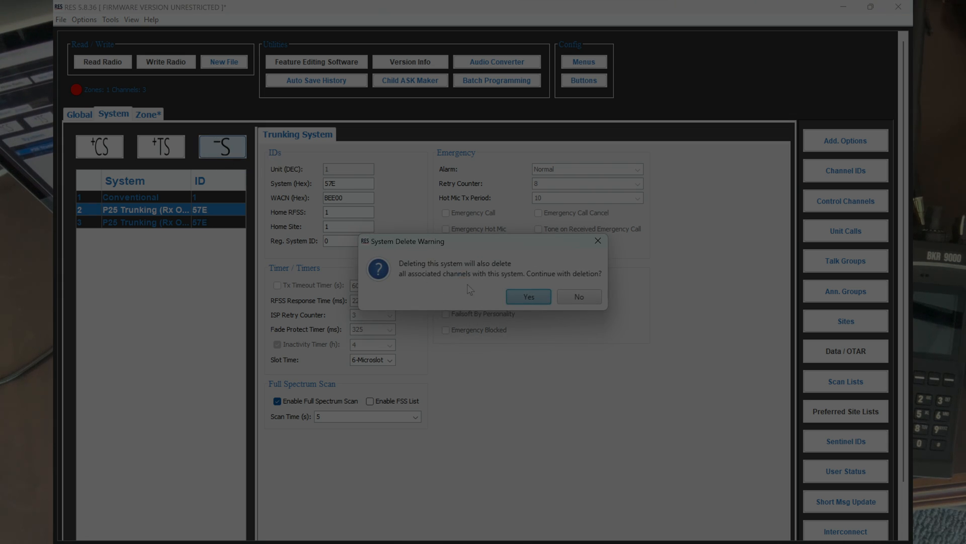
pyautogui.click(527, 298)
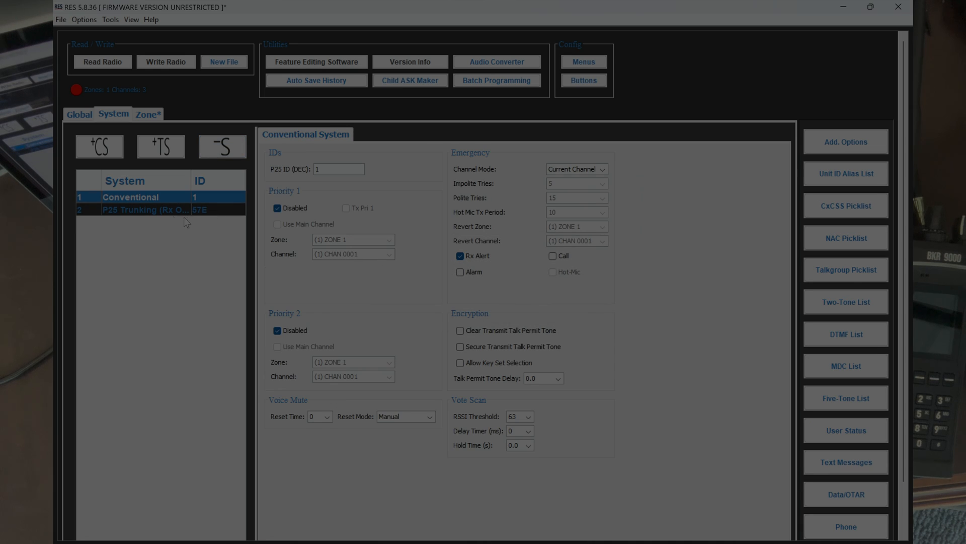
pyautogui.click(168, 210)
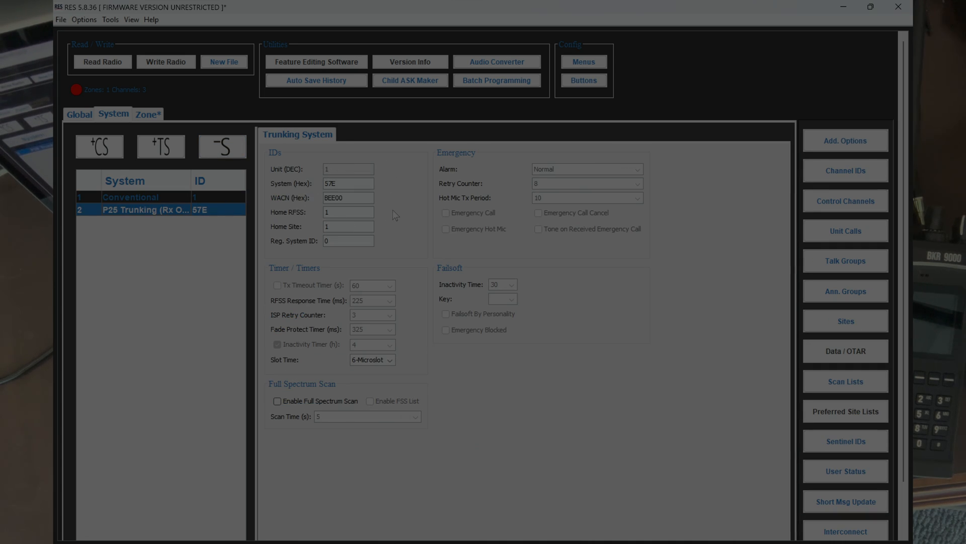
pyautogui.click(279, 402)
# Step: Review the imported control channel frequencies and talk group entries of the remaining 57E trunking system
pyautogui.click(869, 205)
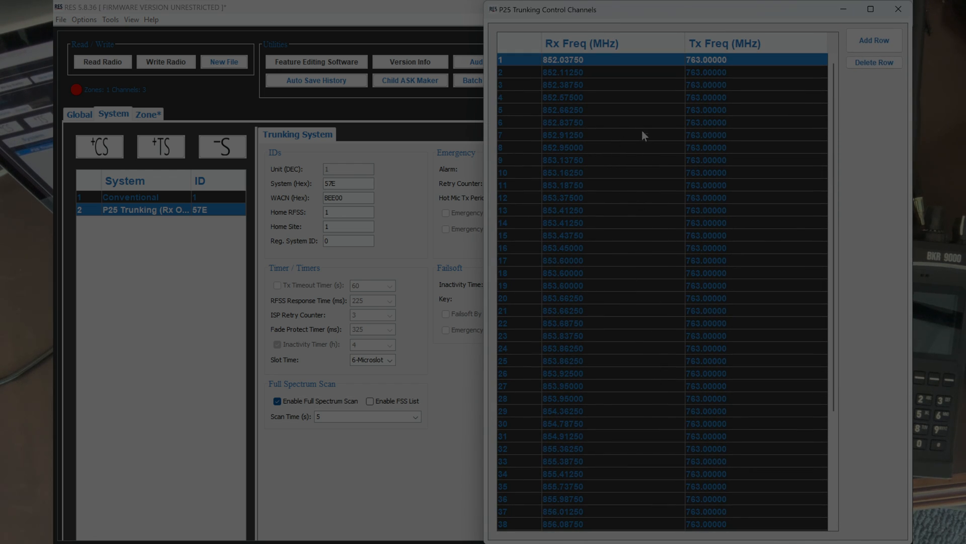
pyautogui.click(899, 10)
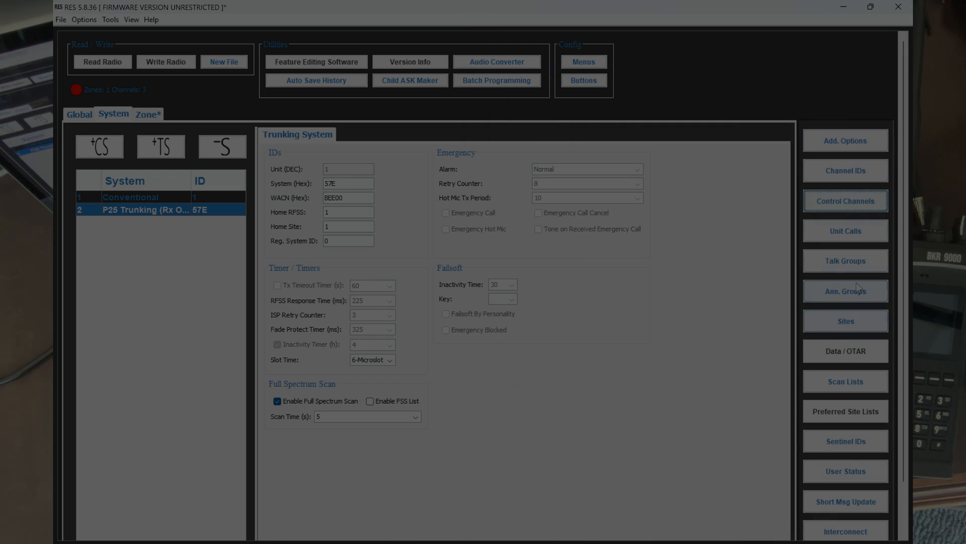
pyautogui.click(833, 262)
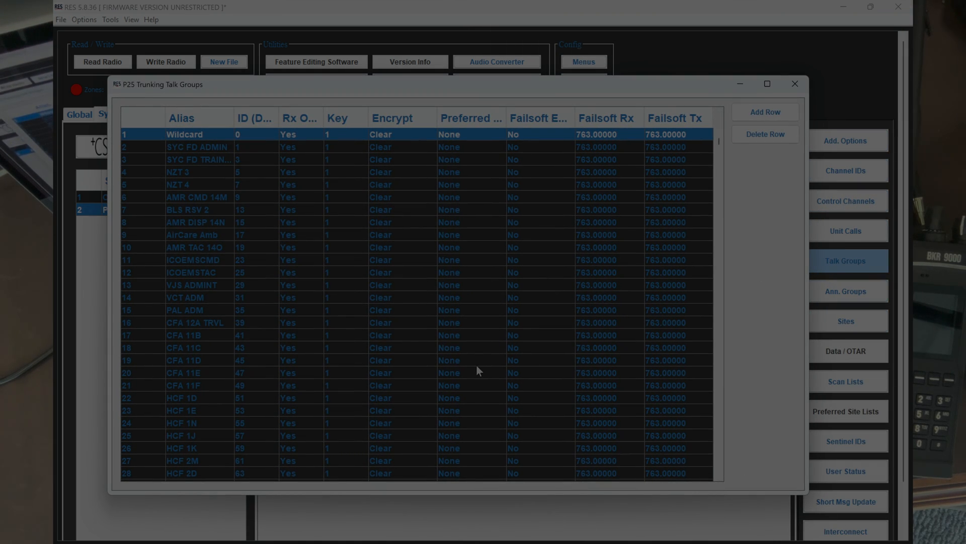
pyautogui.scroll(-20, 476, 364)
pyautogui.scroll(15, 476, 365)
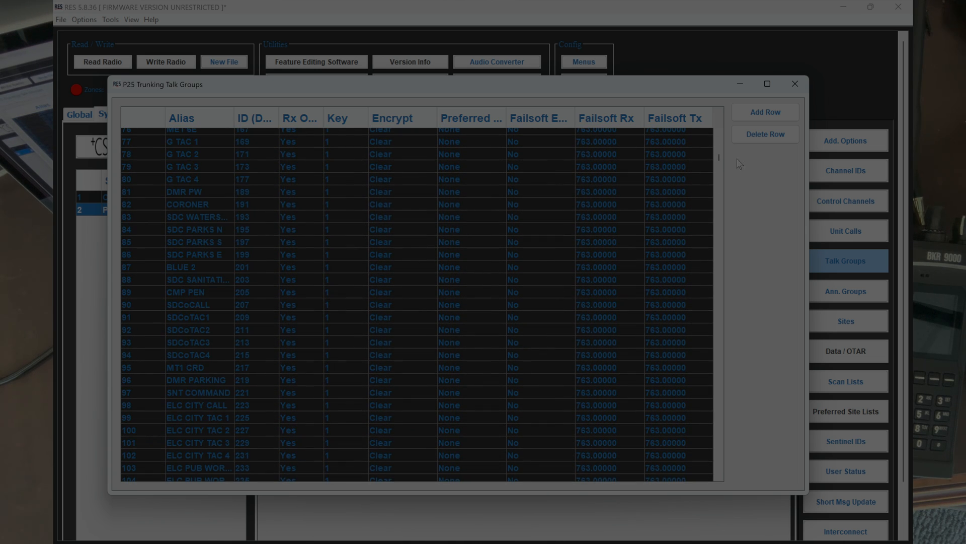
pyautogui.click(794, 84)
# Step: Add a second zone and create five trunking channels in it for Trunking System 2 - ID 57E
pyautogui.click(147, 113)
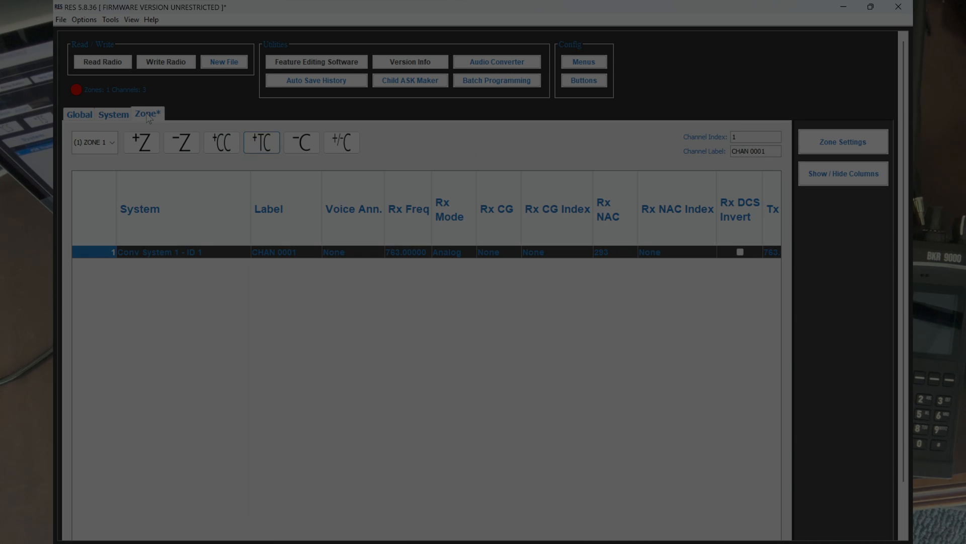
pyautogui.click(142, 143)
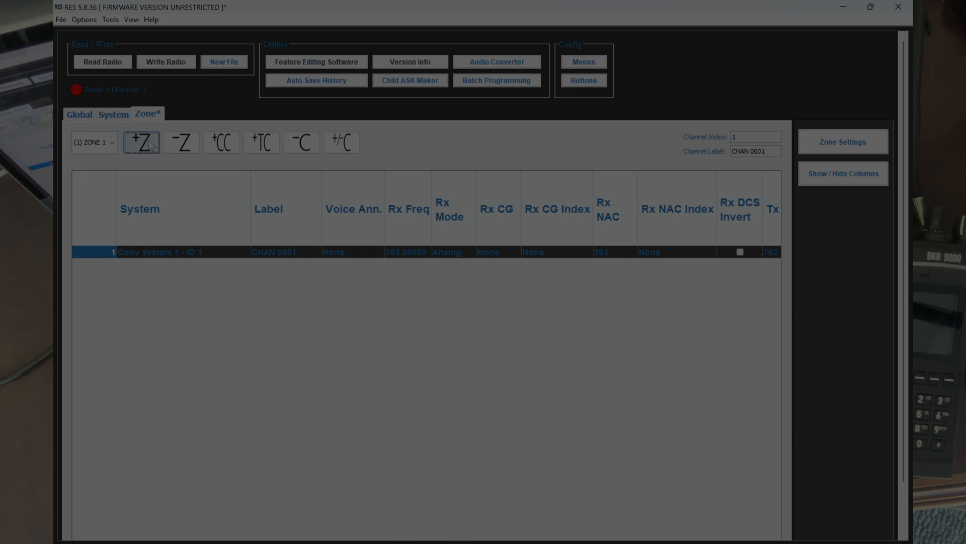
pyautogui.click(261, 143)
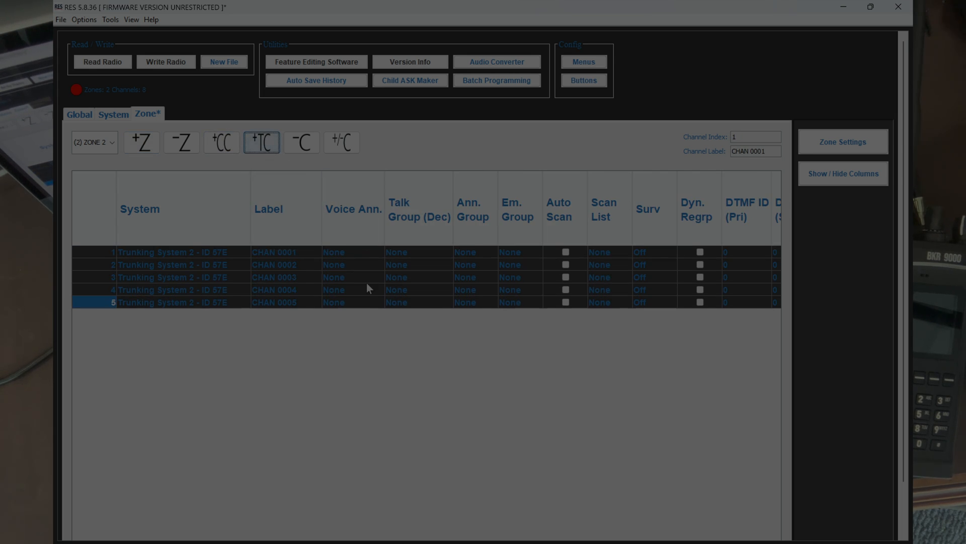
# Step: Assign talk group 0 to the first Zone 2 channel and talk group 159 to the second
pyautogui.click(442, 252)
pyautogui.click(443, 252)
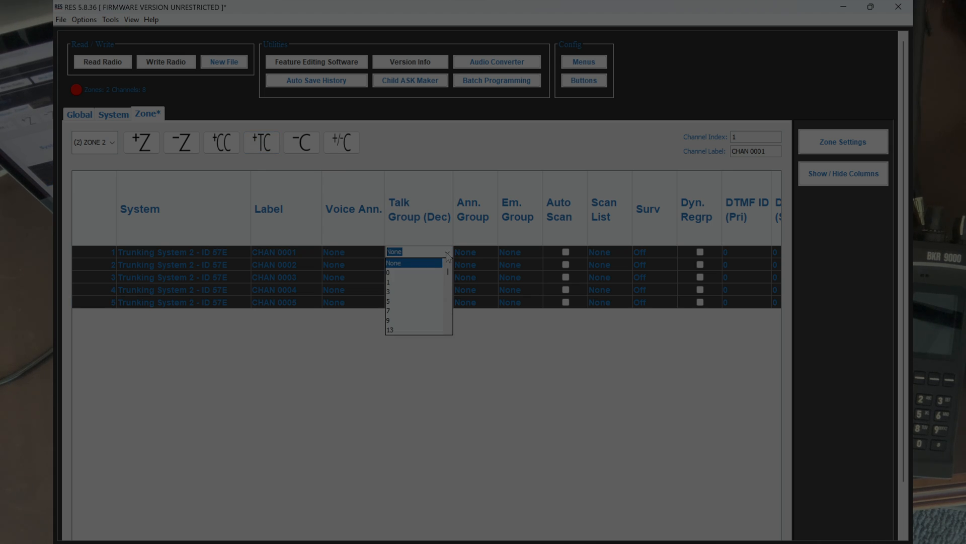
pyautogui.click(409, 272)
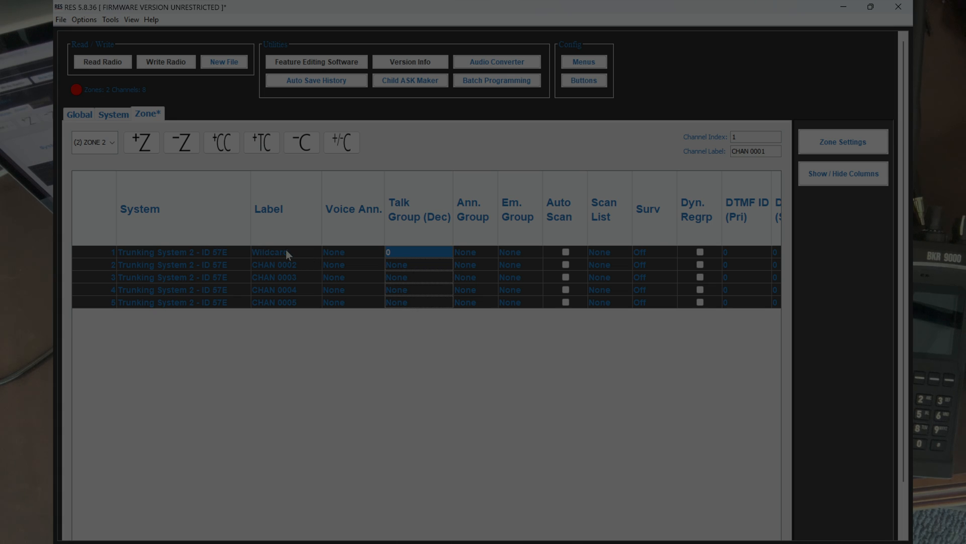
pyautogui.click(435, 266)
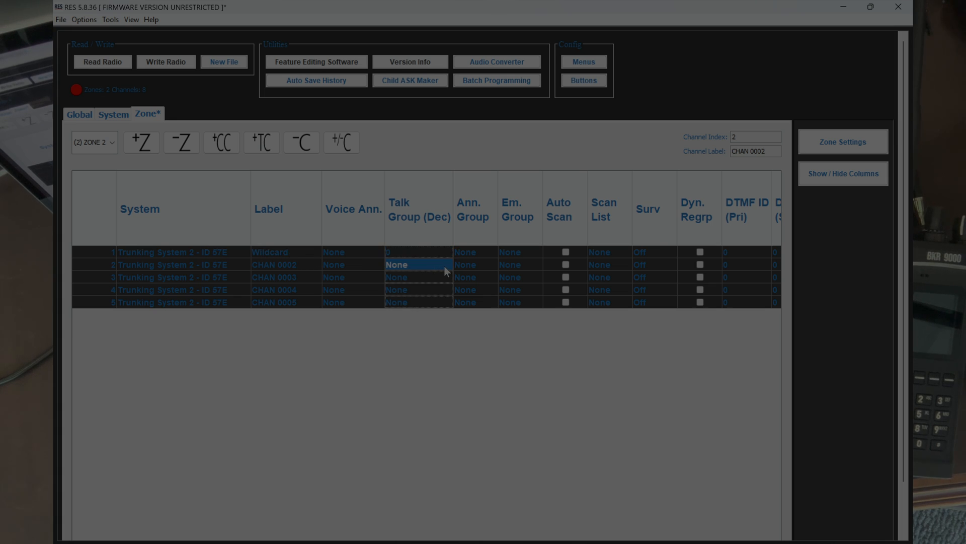
pyautogui.click(446, 264)
pyautogui.scroll(-2, 394, 334)
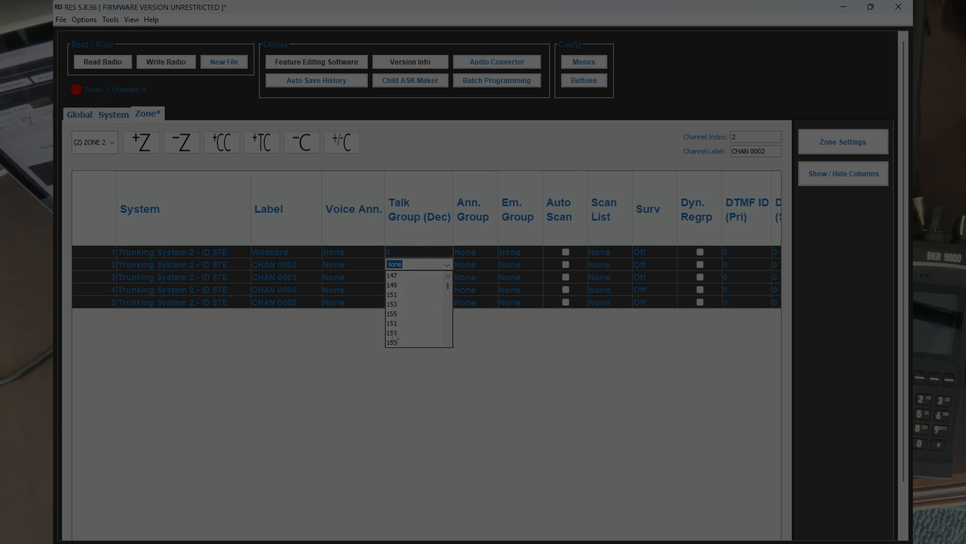
pyautogui.click(392, 332)
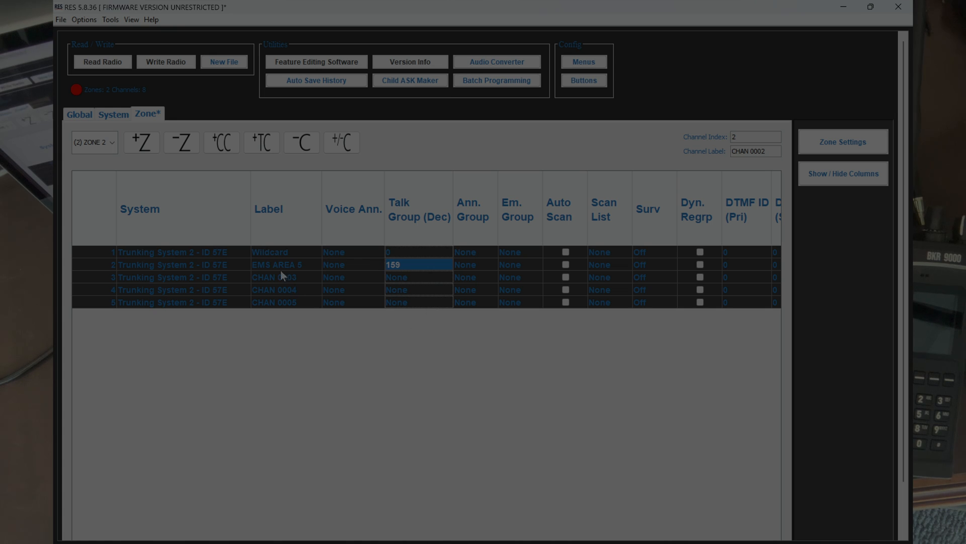
# Step: Assign talk group 1005 to the third channel of Zone 2
pyautogui.click(440, 275)
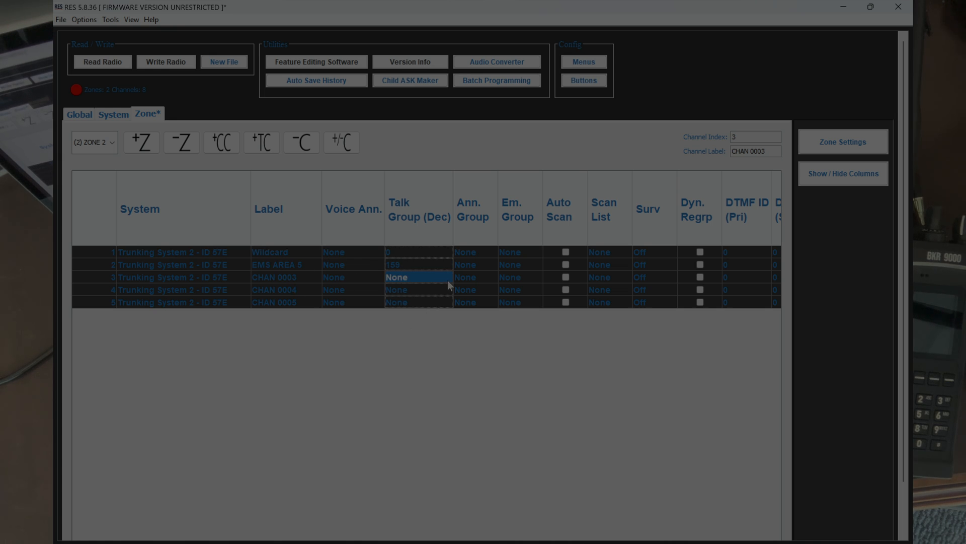
pyautogui.click(448, 279)
pyautogui.scroll(-2, 410, 359)
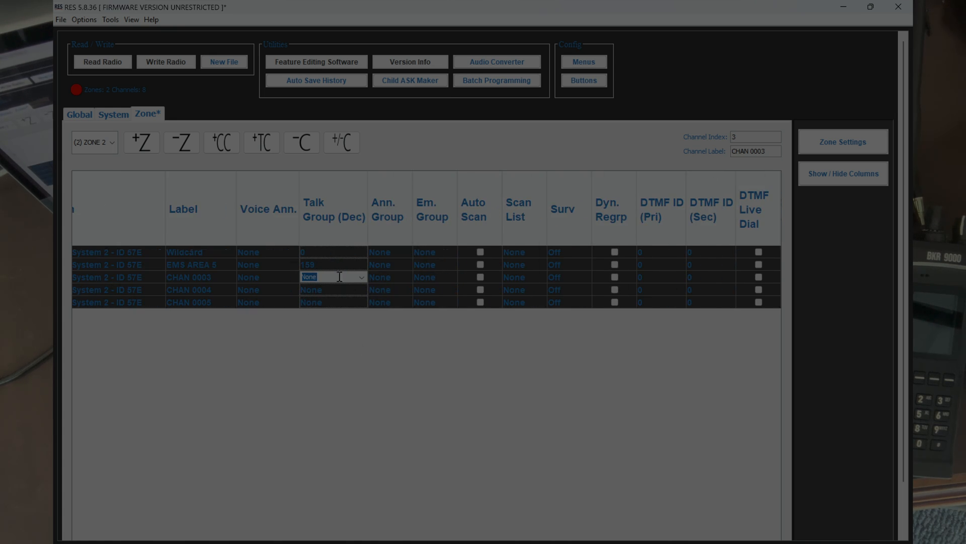
pyautogui.click(362, 277)
pyautogui.scroll(-20, 337, 328)
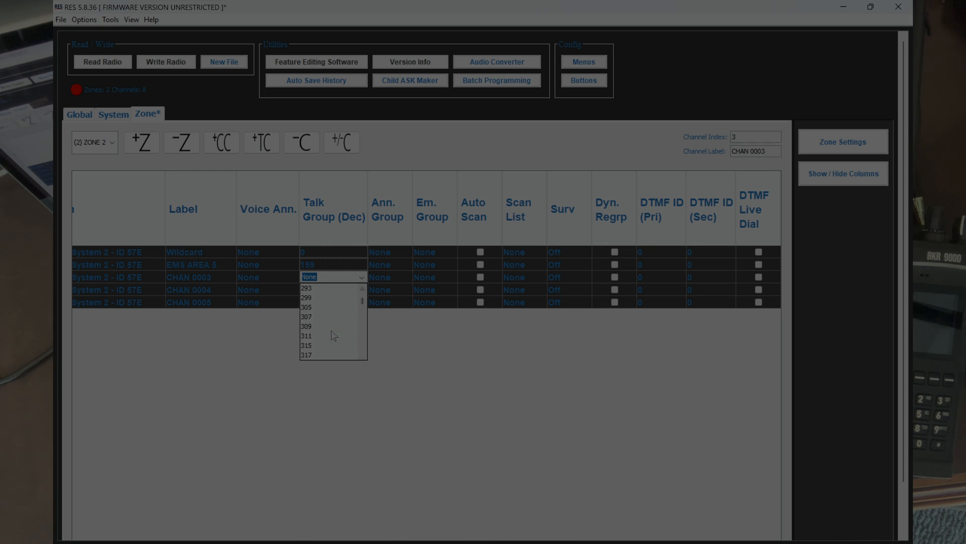
pyautogui.scroll(-20, 335, 336)
pyautogui.click(334, 336)
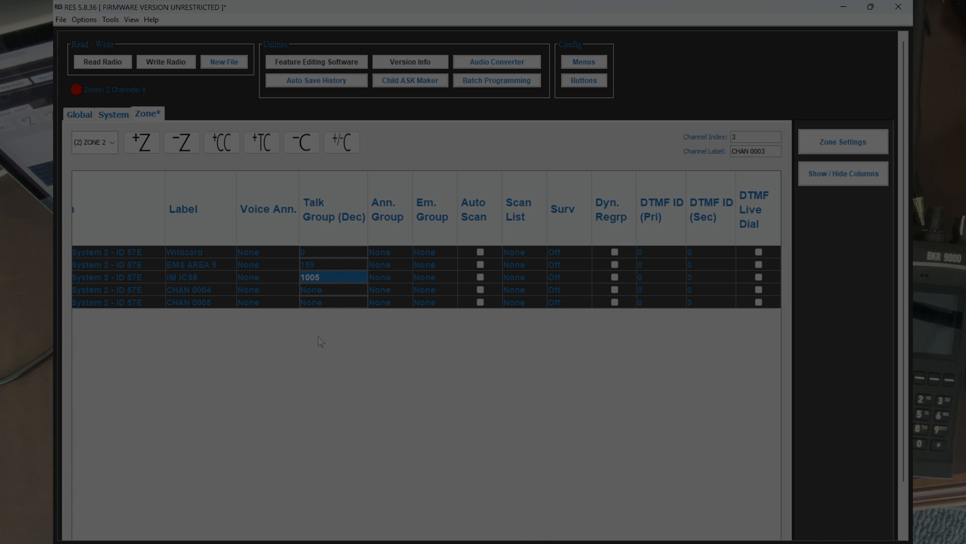
# Step: Assign talk group 5 to the fourth Zone 2 channel and talk group 9 to the fifth
pyautogui.click(341, 291)
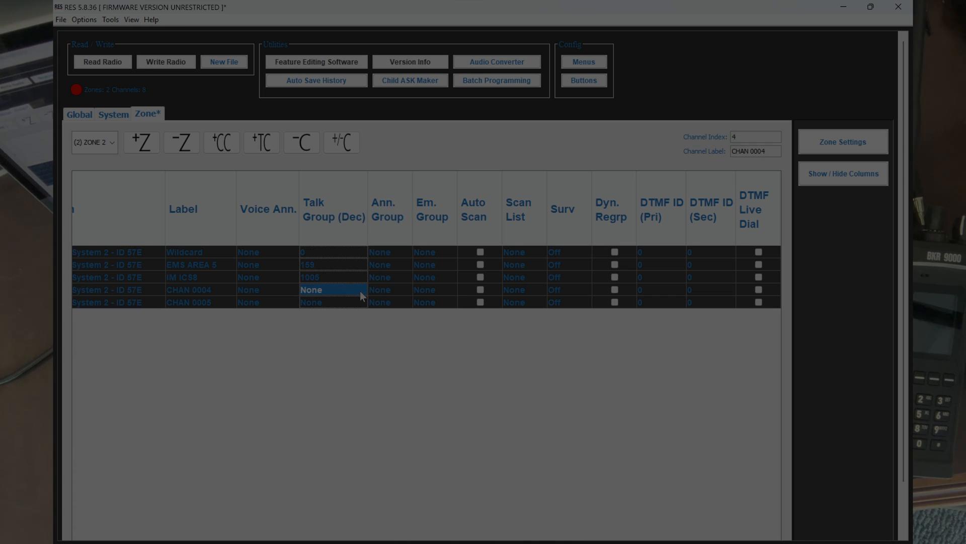
pyautogui.click(361, 288)
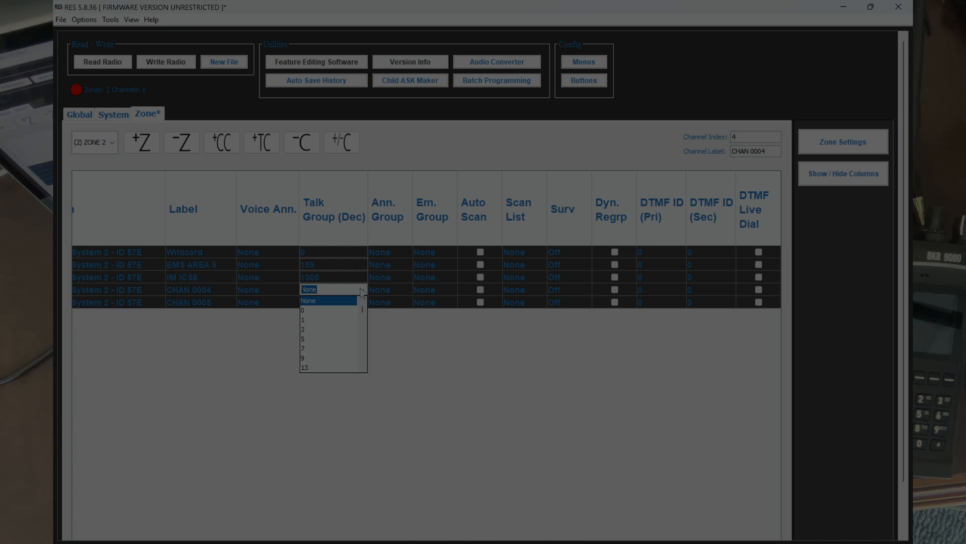
pyautogui.click(330, 339)
pyautogui.click(348, 303)
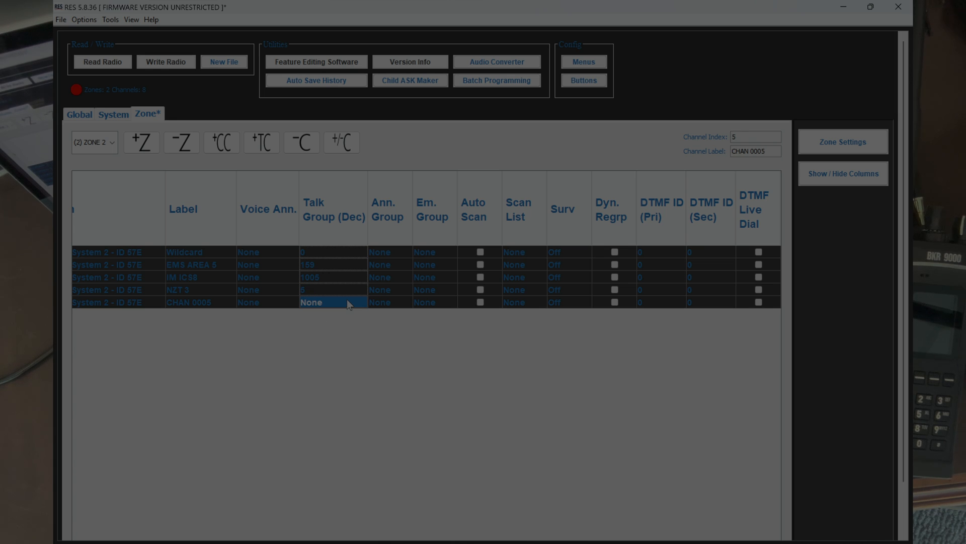
pyautogui.click(346, 300)
pyautogui.click(362, 302)
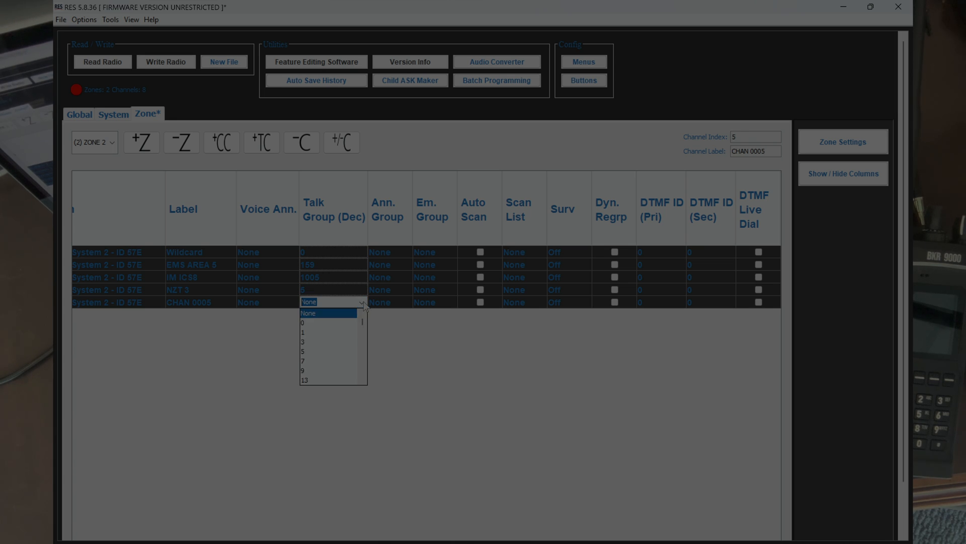
pyautogui.click(331, 371)
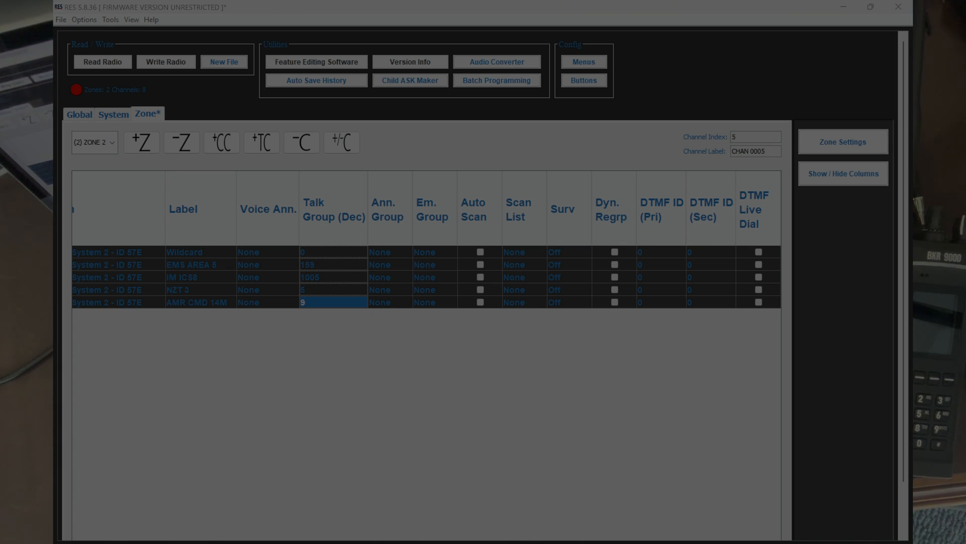
# Step: Switch to the RadioReference page in the browser and look through the California Highway Patrol talkgroups
pyautogui.hotkey('alt', 'Tab')
pyautogui.scroll(-15, 426, 317)
pyautogui.scroll(-1, 426, 317)
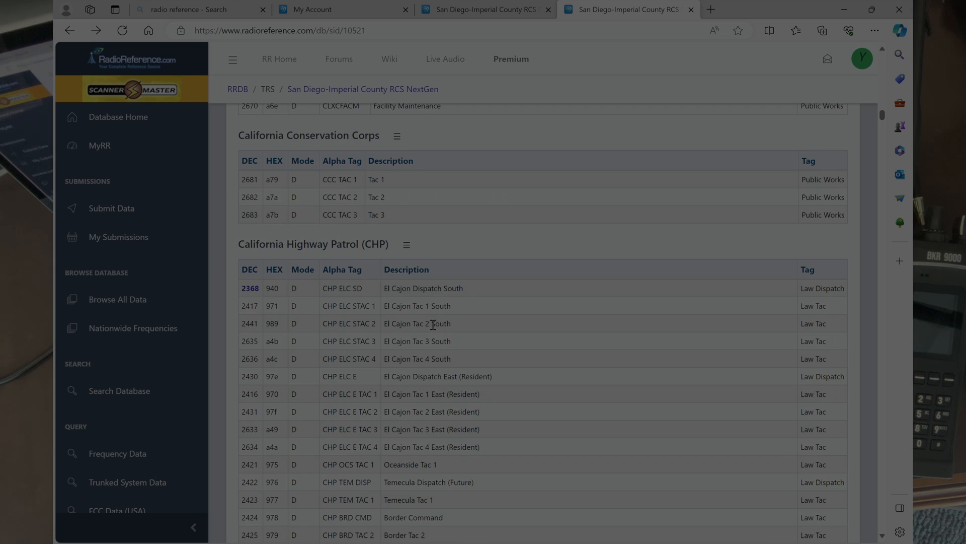
pyautogui.scroll(-3, 433, 325)
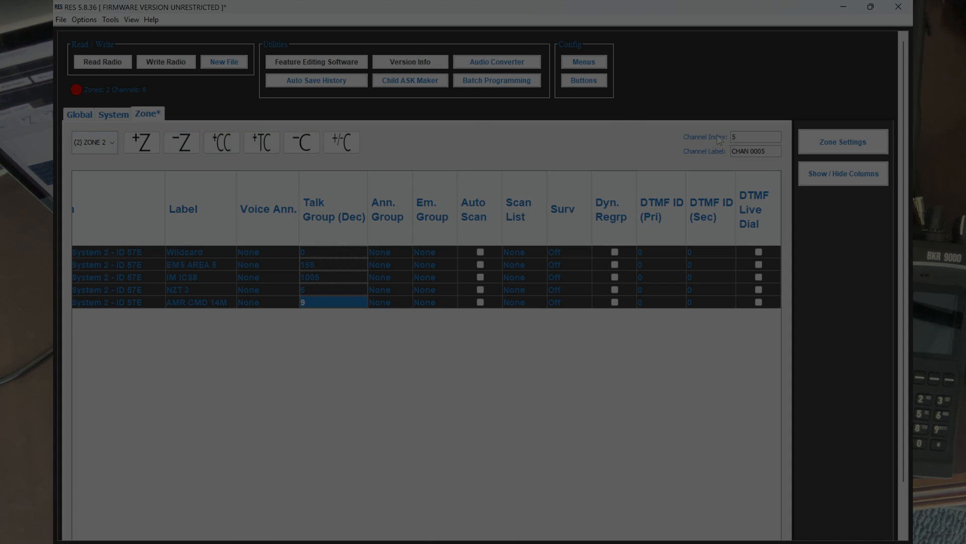
# Step: Change the alias of Zone 2 to RCS in its zone settings
pyautogui.click(843, 142)
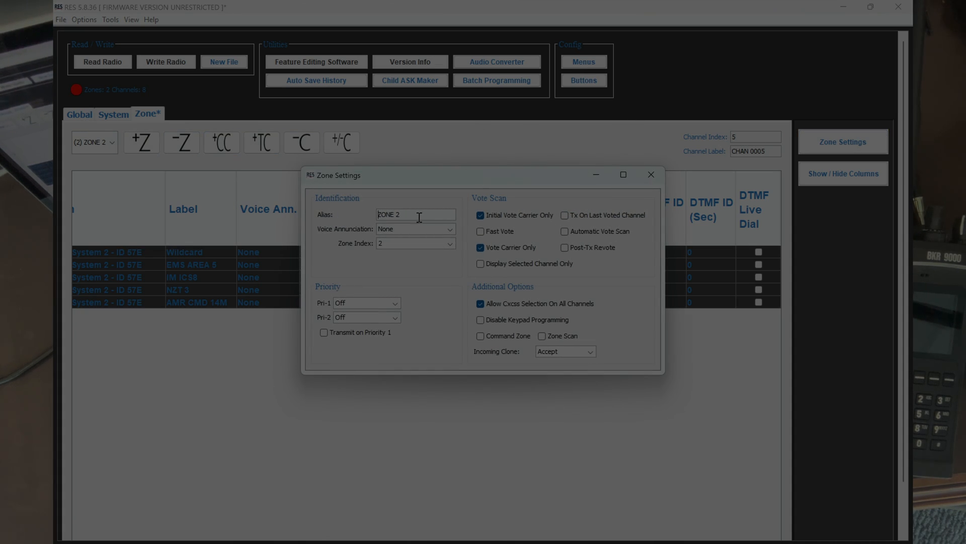
pyautogui.moveTo(420, 217); pyautogui.dragTo(312, 204)
pyautogui.write('CH')
pyautogui.press('BackSpace')
pyautogui.press('BackSpace')
pyautogui.press('BackSpace')
pyautogui.write('RCS')
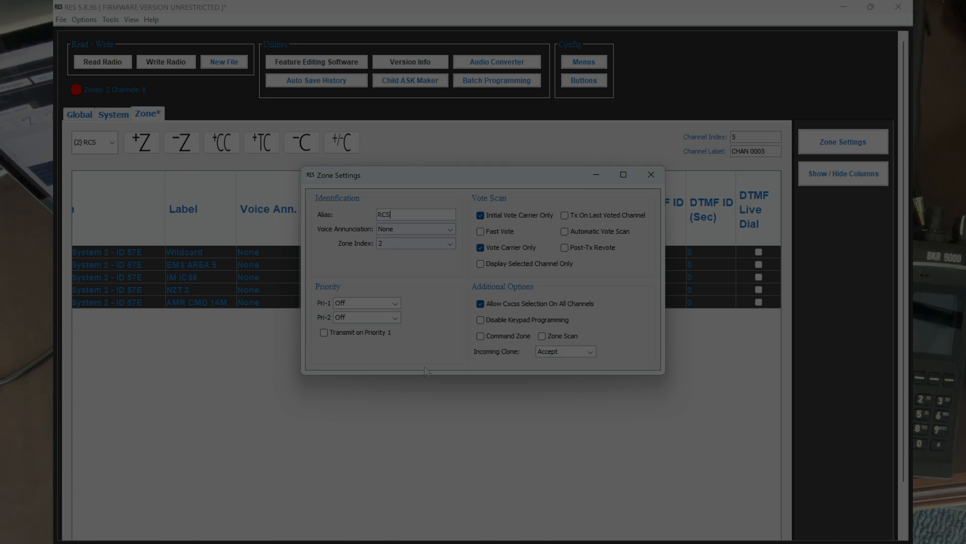
pyautogui.click(652, 177)
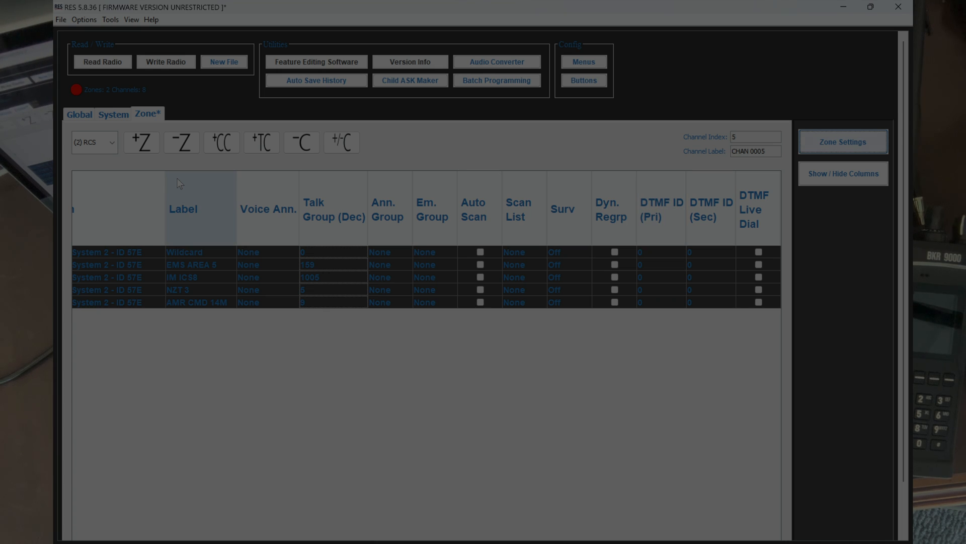
# Step: Add a third zone to the codeplug after the RCS zone
pyautogui.click(112, 146)
pyautogui.click(144, 146)
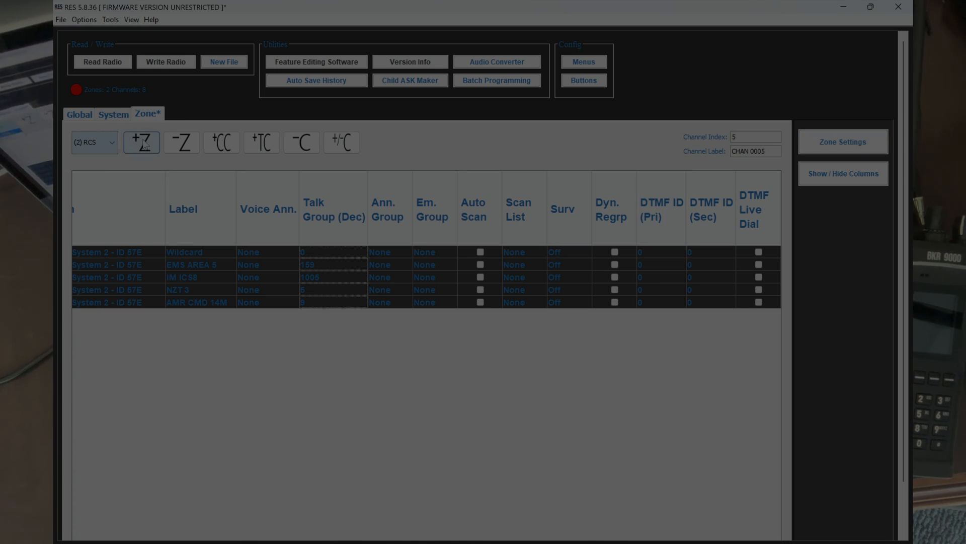
pyautogui.click(144, 146)
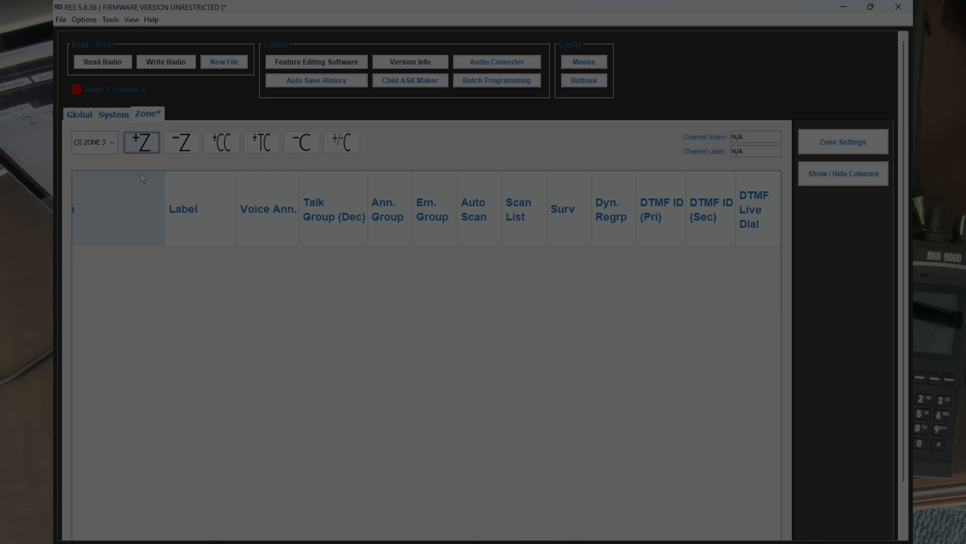
# Step: Check the decimal IDs of the CHP El Cajon talkgroups on RadioReference, and return to RES
pyautogui.hotkey('alt', 'Tab')
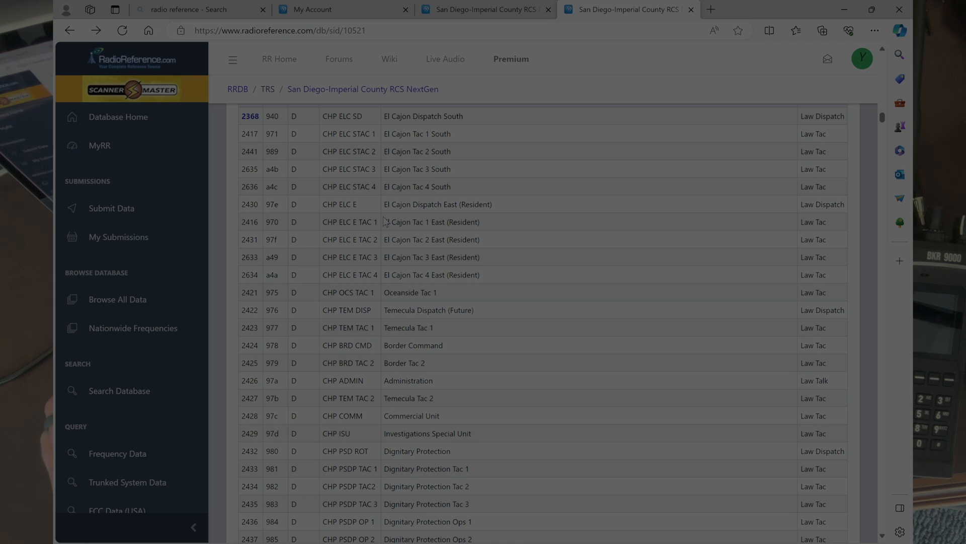
pyautogui.scroll(5, 385, 221)
pyautogui.scroll(-5, 386, 221)
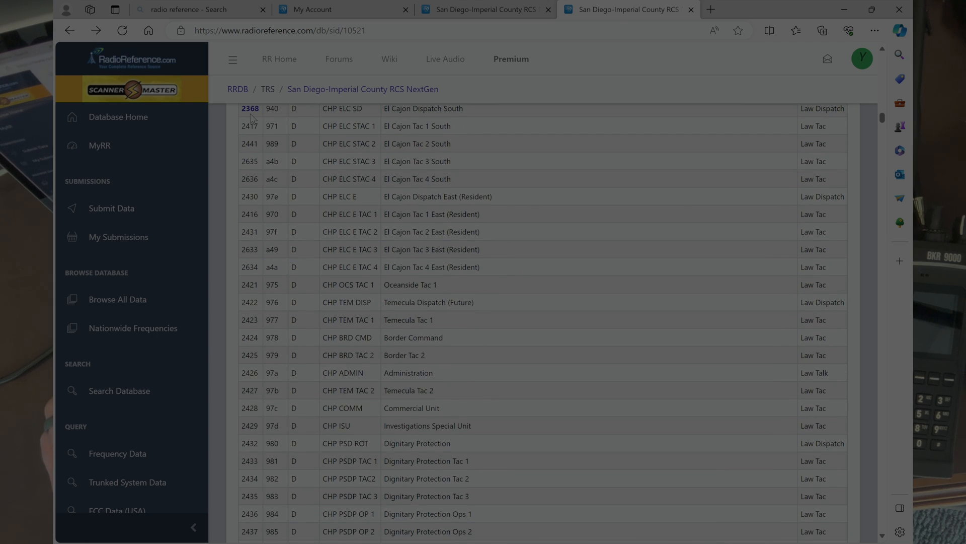
pyautogui.hotkey('alt', 'Tab')
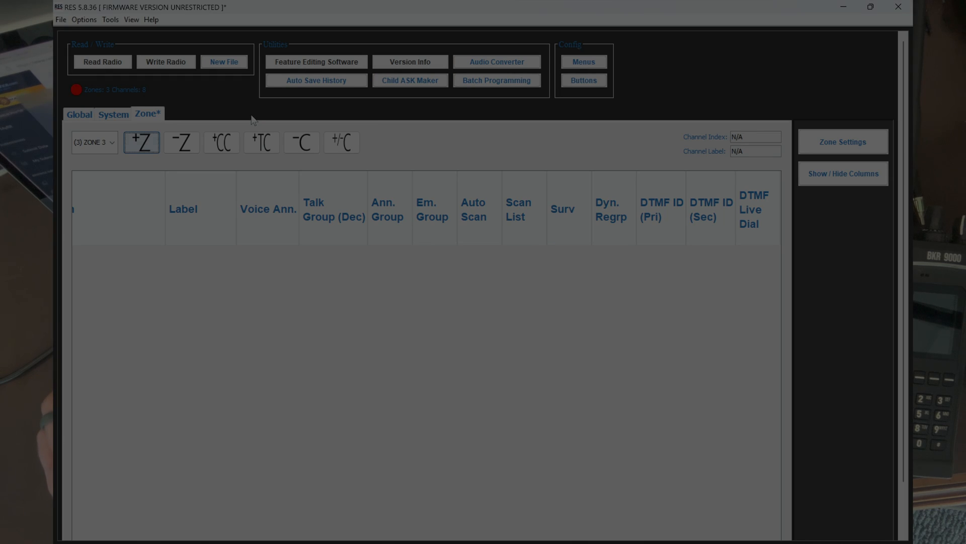
# Step: Add a trunking channel to Zone 3 and set its talkgroup to 2358
pyautogui.click(265, 143)
pyautogui.click(423, 254)
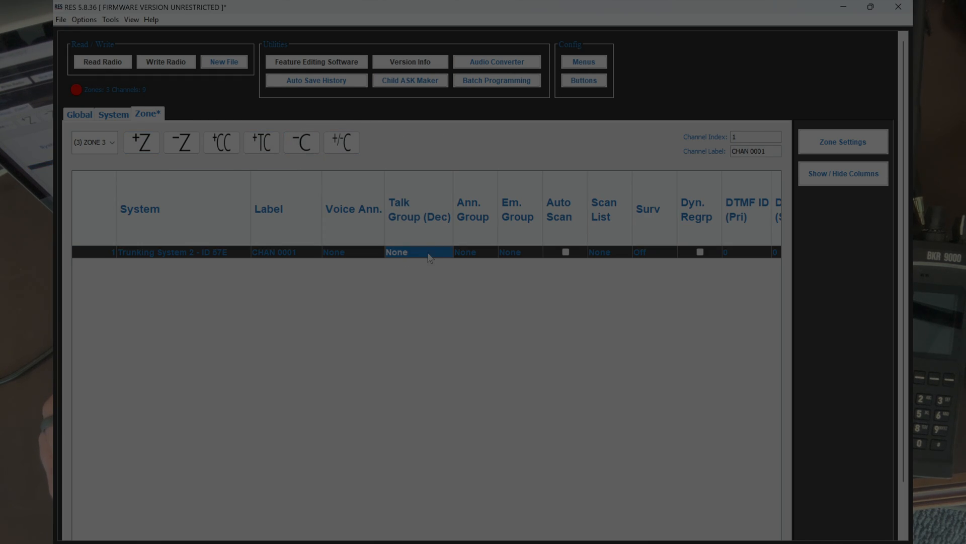
pyautogui.click(438, 254)
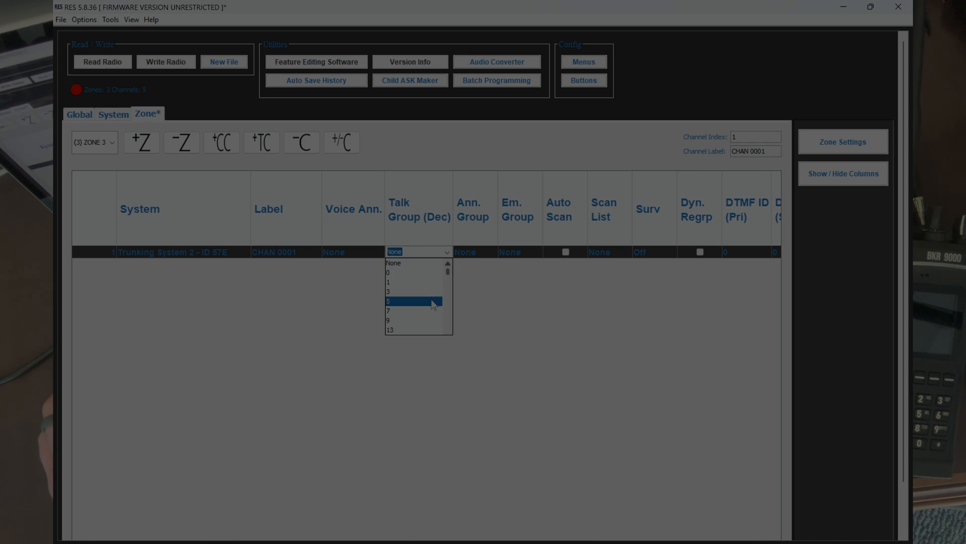
pyautogui.scroll(-20, 434, 306)
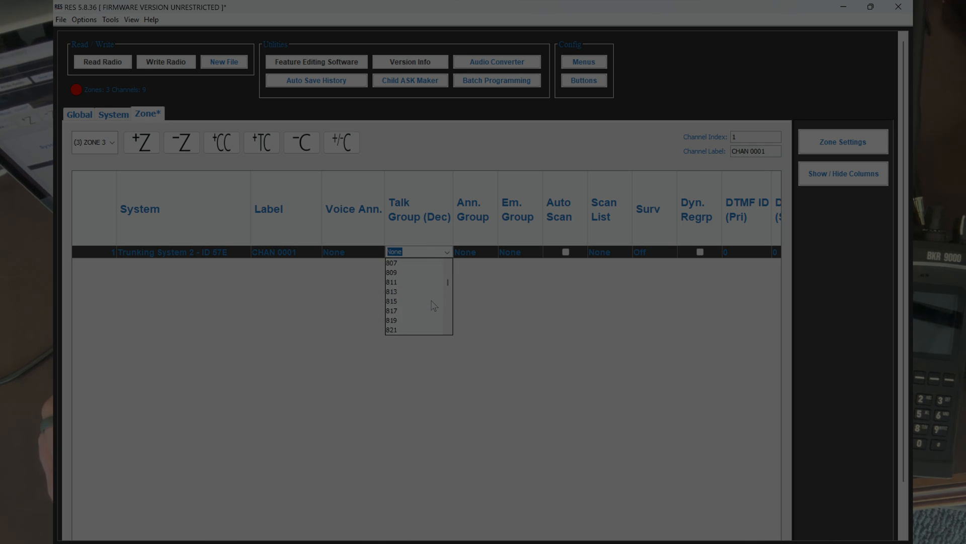
pyautogui.scroll(-10, 434, 305)
pyautogui.scroll(-5, 434, 306)
pyautogui.click(427, 311)
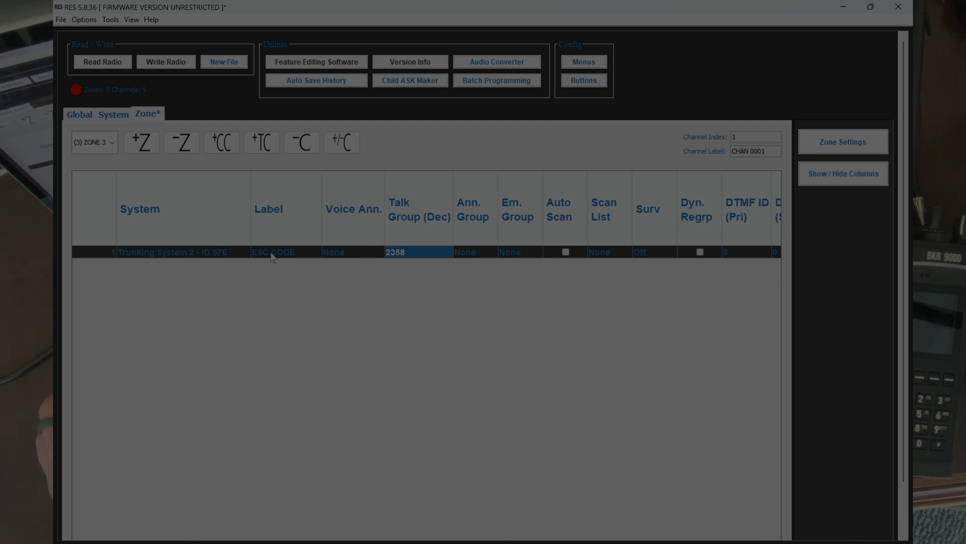
# Step: Recheck the CHP El Cajon talkgroup IDs on RadioReference, and correct the talkgroup of the Zone 3 channel in RES
pyautogui.hotkey('alt', 'Tab')
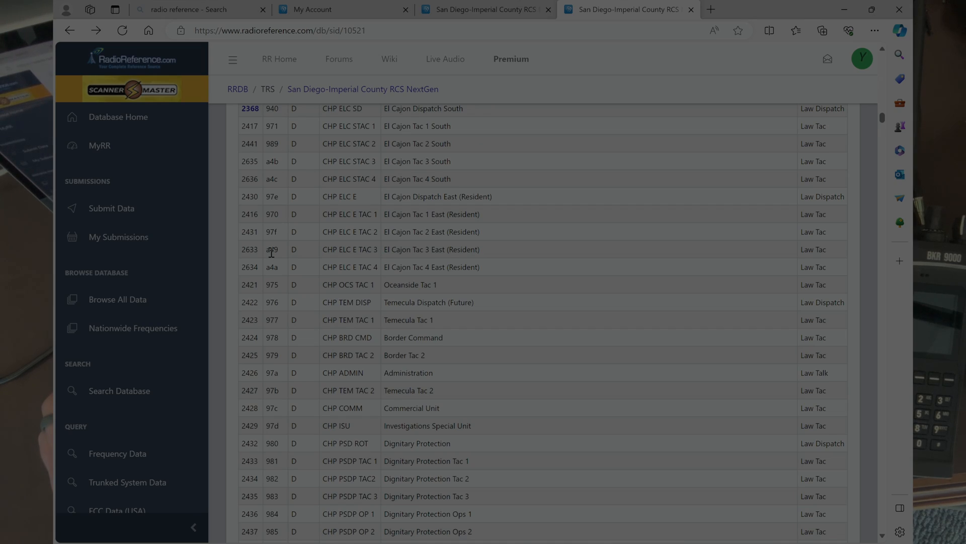
pyautogui.hotkey('alt', 'Tab')
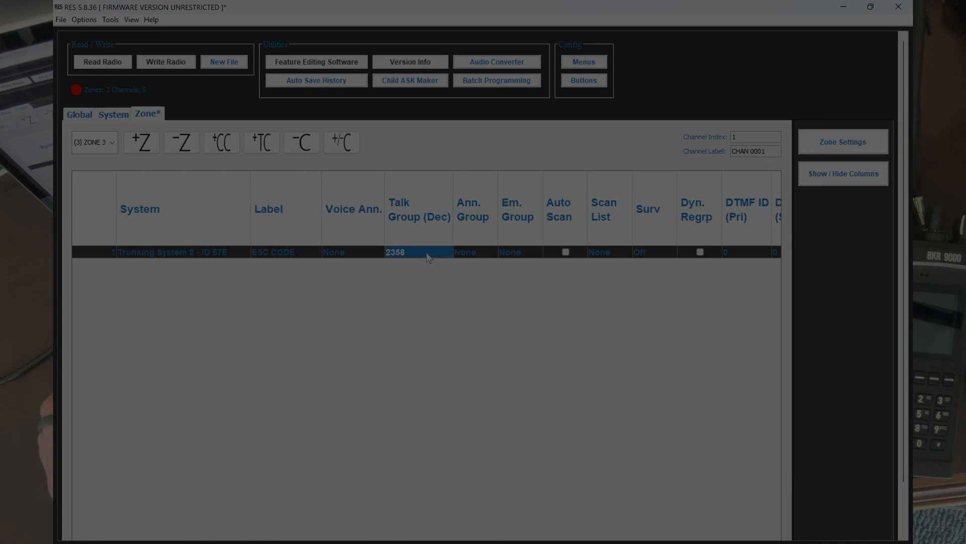
pyautogui.click(441, 254)
pyautogui.click(447, 252)
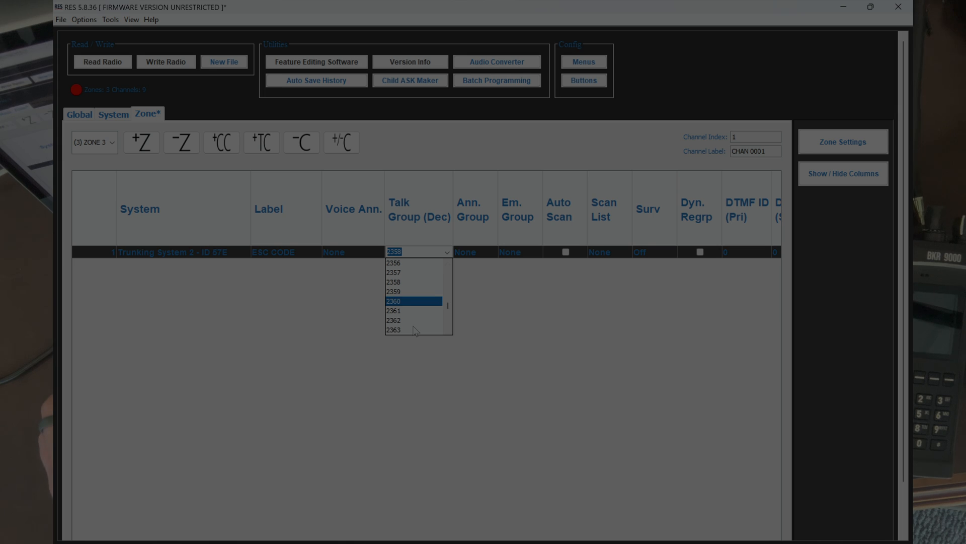
pyautogui.scroll(-2, 415, 331)
pyautogui.click(414, 320)
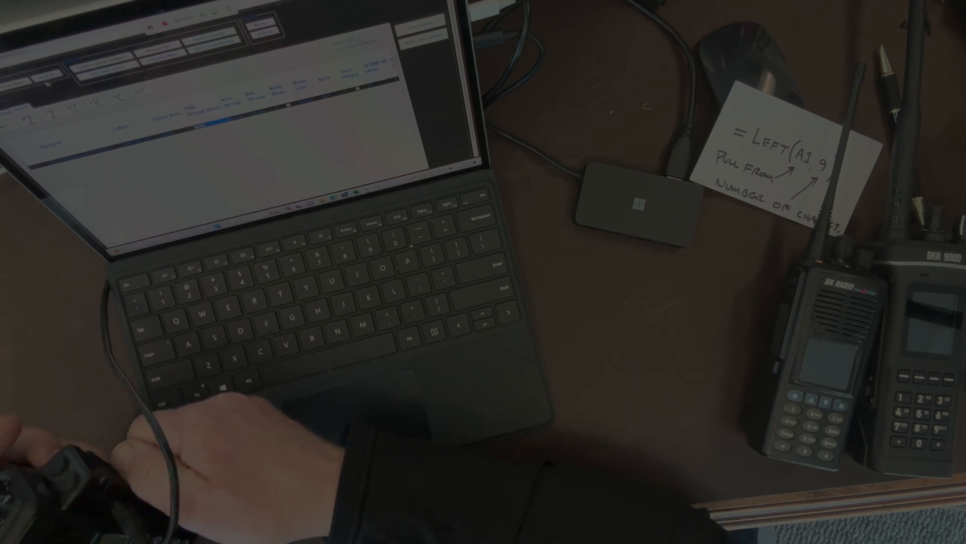
# Step: In the global P25 trunking display settings, set the top line to Channel# + Zone Label and the middle line to Channel Label
pyautogui.click(146, 77)
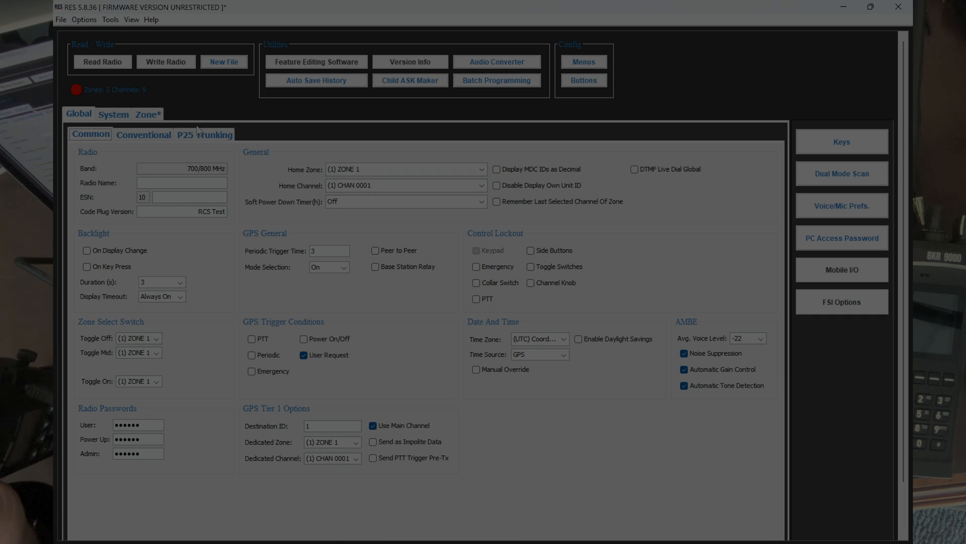
pyautogui.click(204, 135)
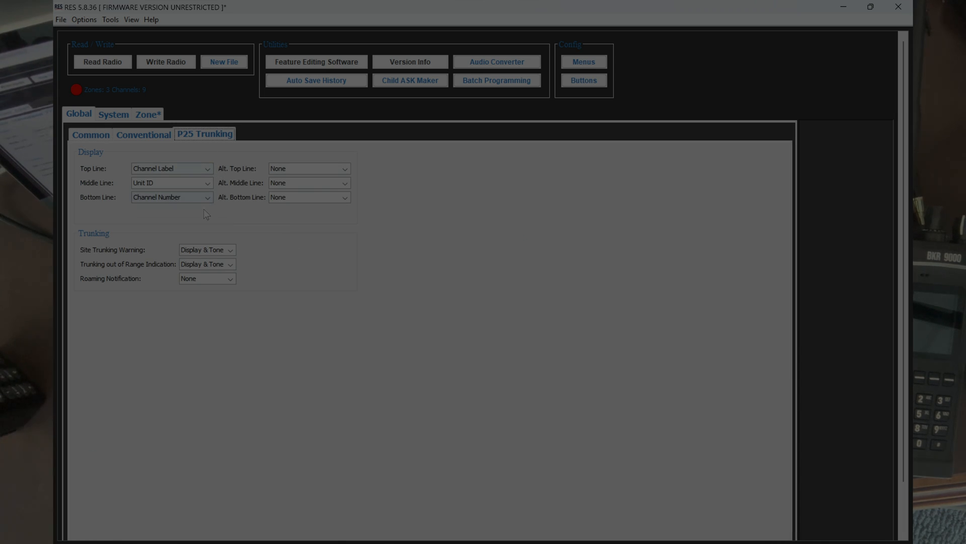
pyautogui.click(211, 171)
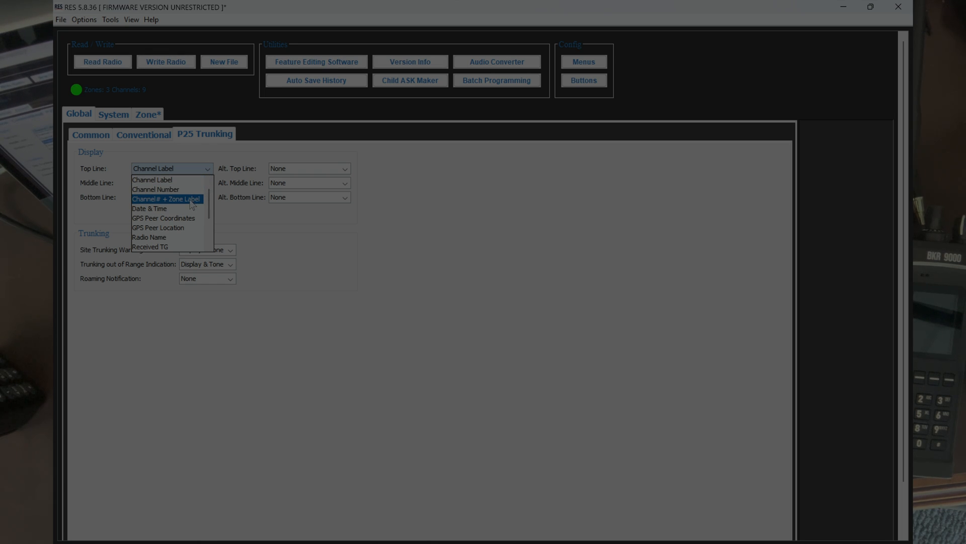
pyautogui.click(191, 199)
pyautogui.click(208, 183)
pyautogui.scroll(-1, 171, 242)
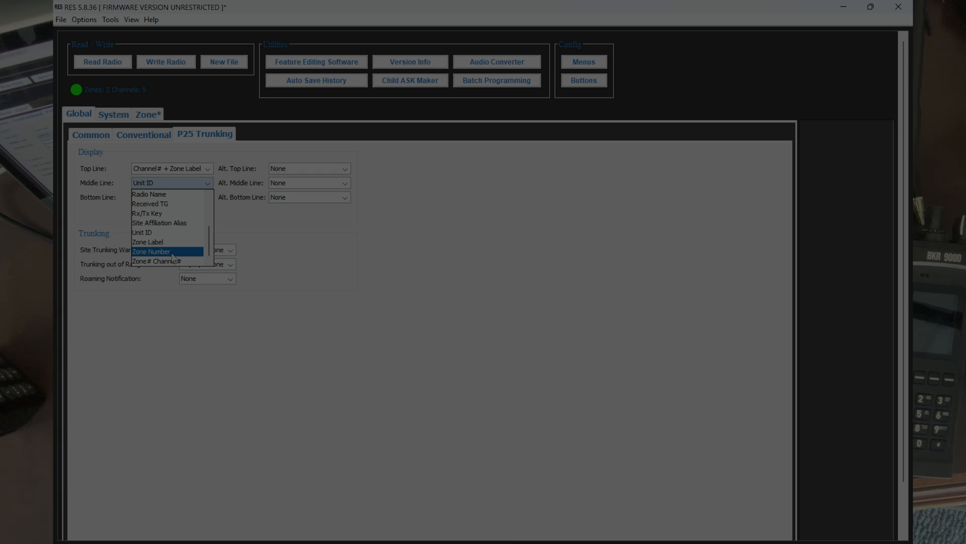
pyautogui.scroll(3, 173, 258)
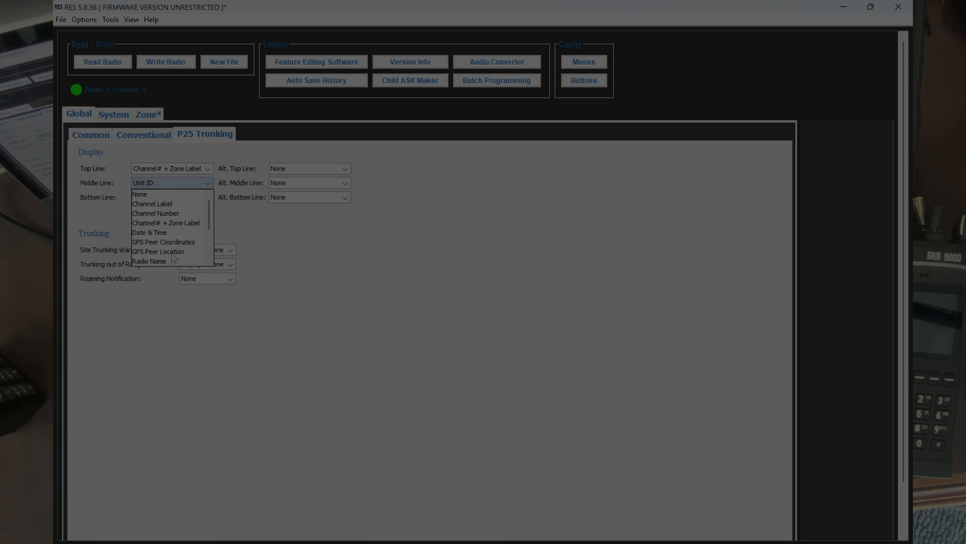
pyautogui.click(177, 204)
# Step: Set the bottom line of the P25 trunking display to Received TG
pyautogui.click(210, 198)
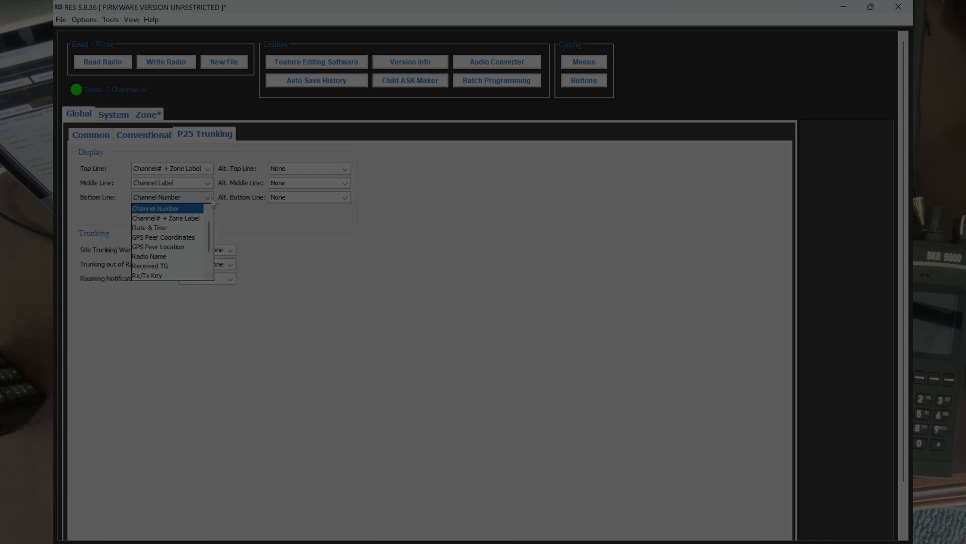
pyautogui.click(170, 267)
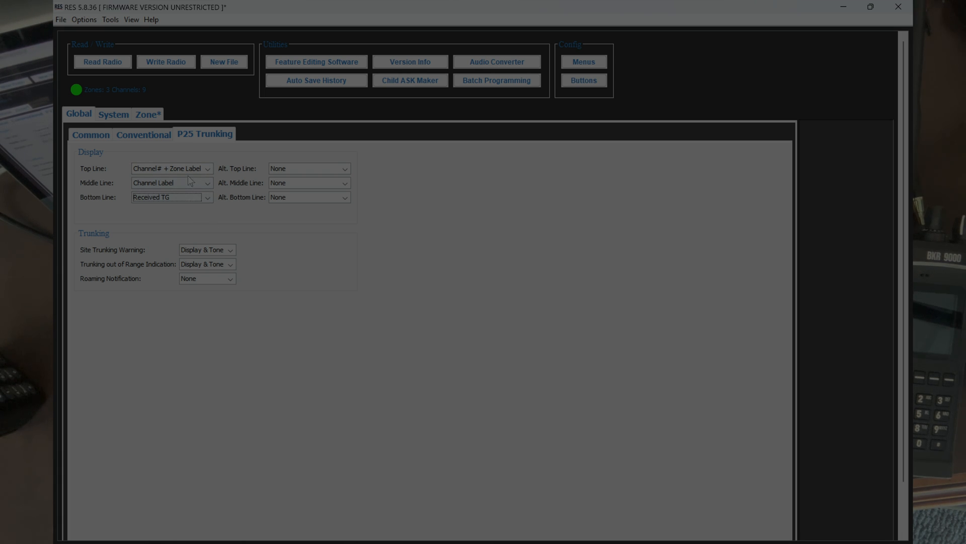
pyautogui.click(207, 198)
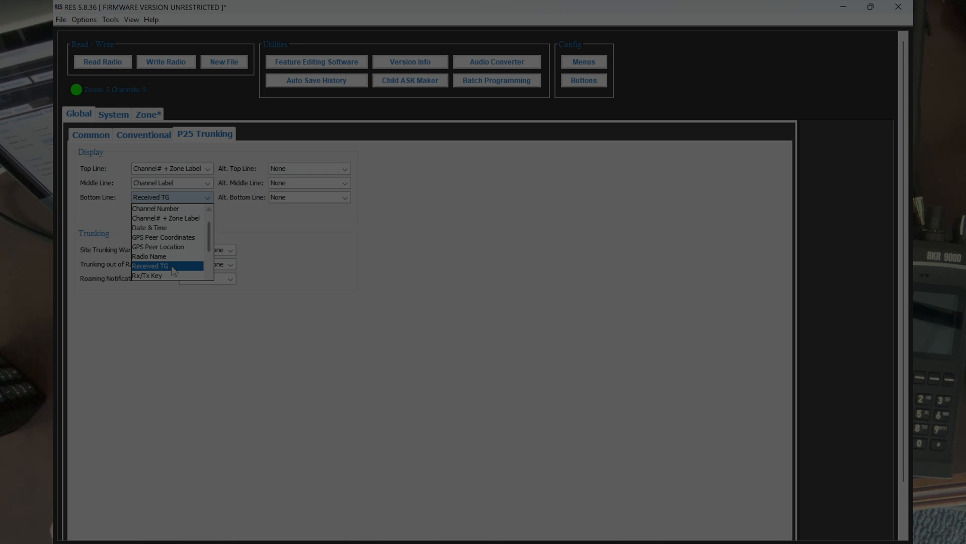
pyautogui.scroll(-2, 173, 270)
pyautogui.scroll(3, 173, 271)
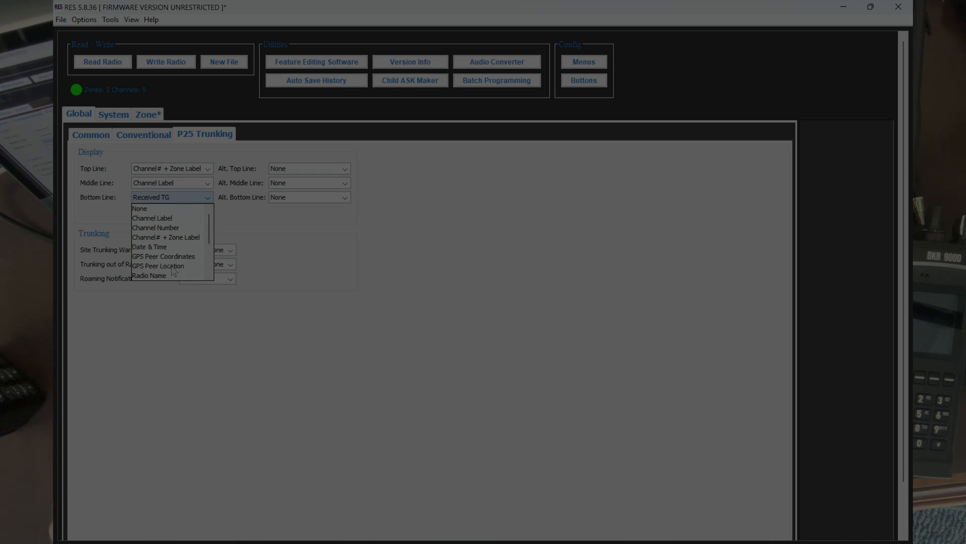
pyautogui.scroll(-1, 171, 265)
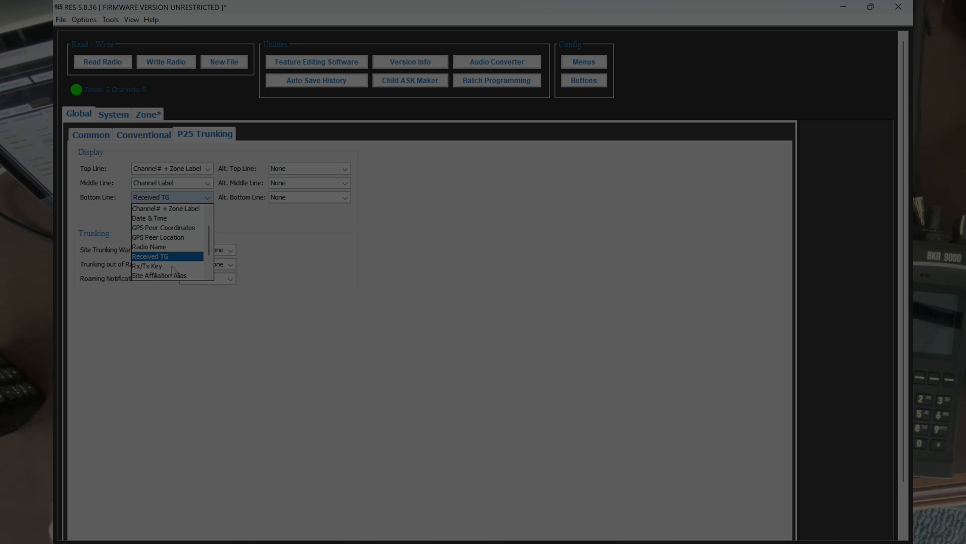
pyautogui.click(166, 257)
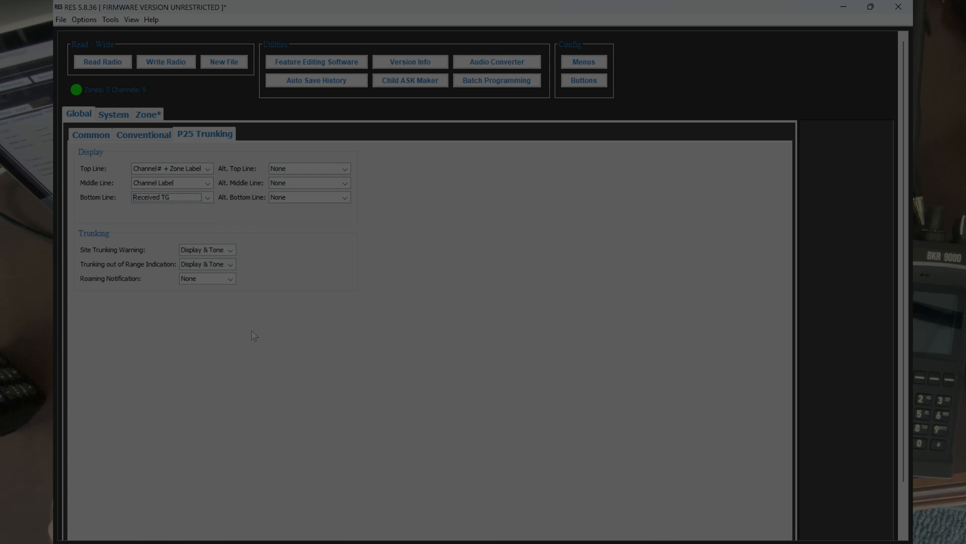